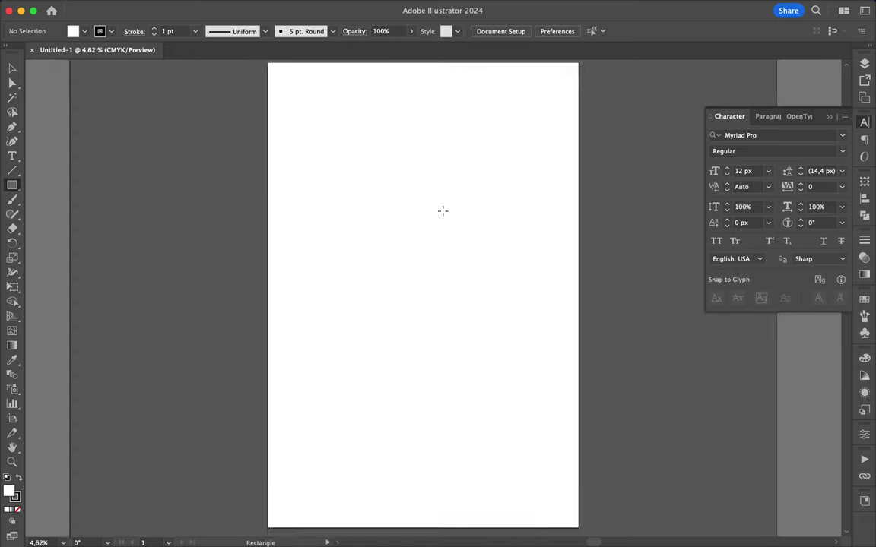
- Draw an artboard-sized background rectangle filled with #b29a9a
key(ctrl+minus)
drag(324, 111, 532, 424)
double_click(10, 491)
text(b29a9a)
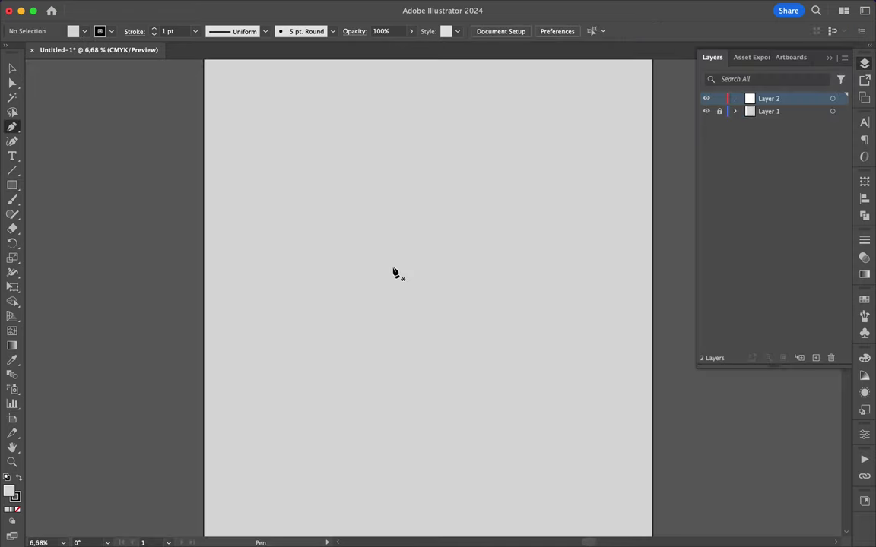
scroll(394, 272, down, 3)
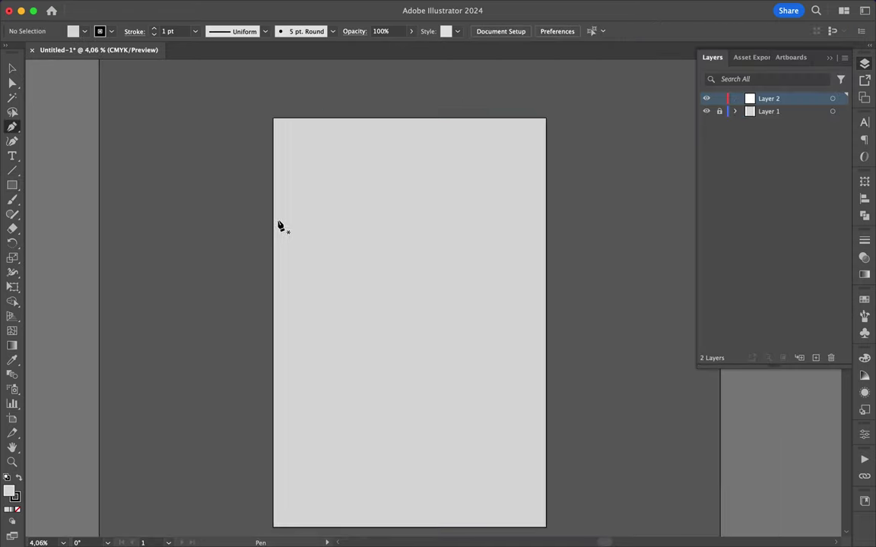
- Draw a white angular shape in the artboard's top-left corner
click(272, 231)
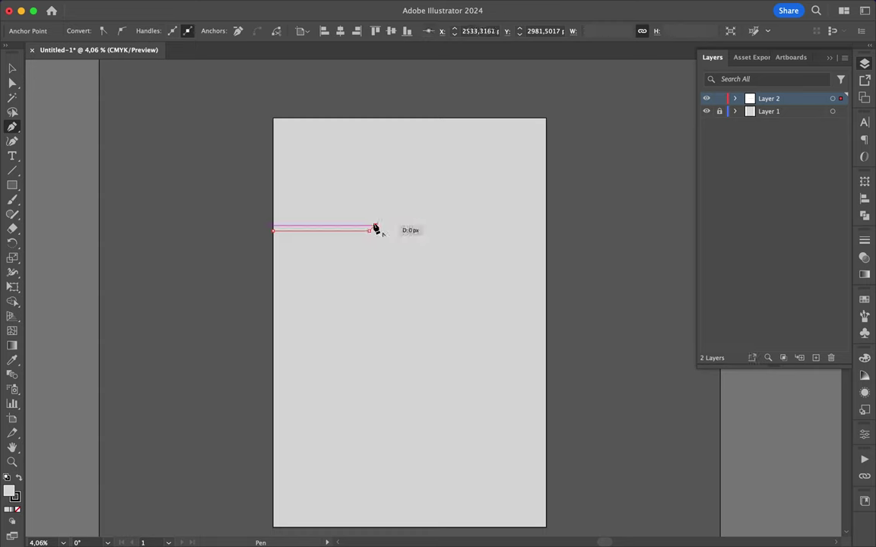
click(416, 145)
click(416, 115)
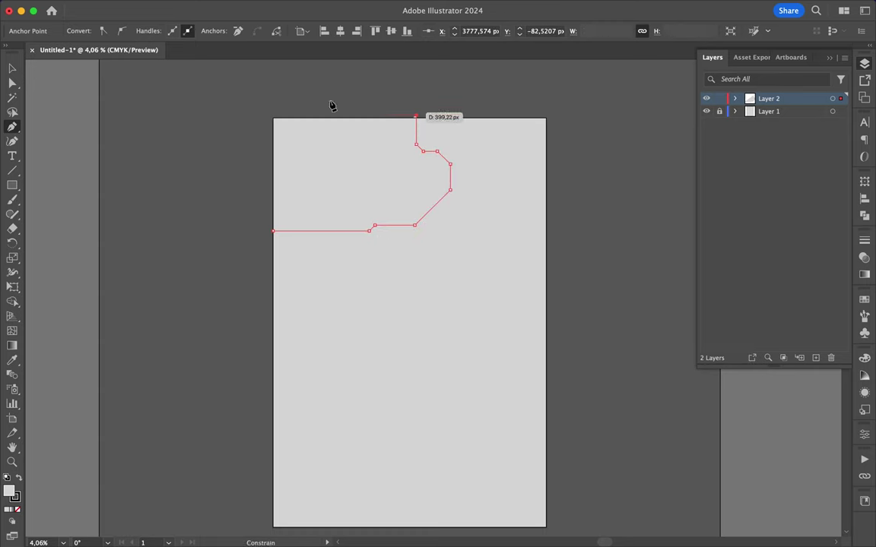
click(273, 230)
double_click(9, 491)
click(809, 89)
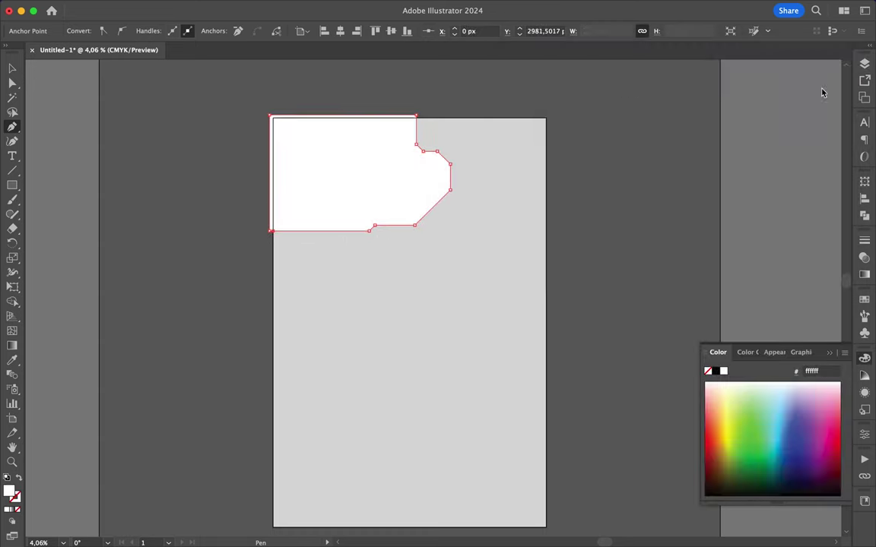
key(v)
- Draw a notched white angular shape covering the bottom-right corner
scroll(542, 131, down, 1)
click(551, 224)
click(524, 249)
shift+click(525, 291)
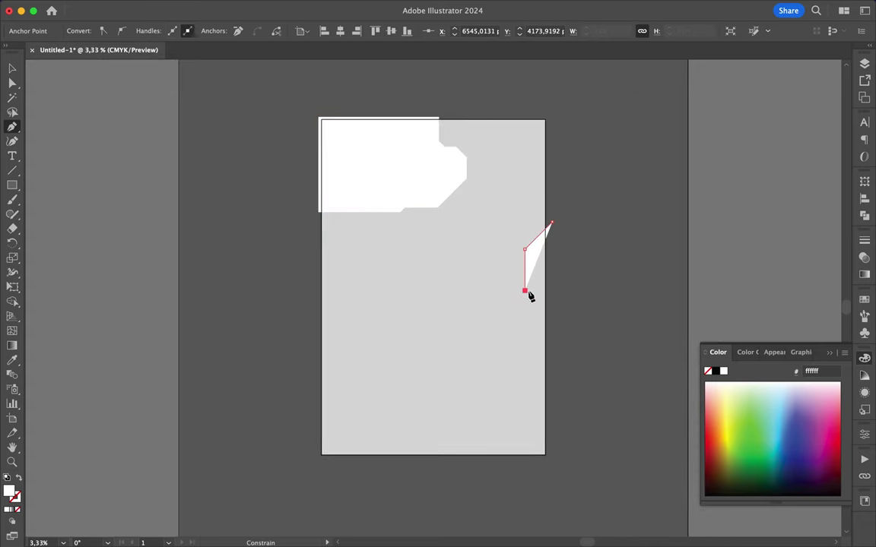
click(502, 407)
click(474, 380)
click(444, 380)
click(491, 428)
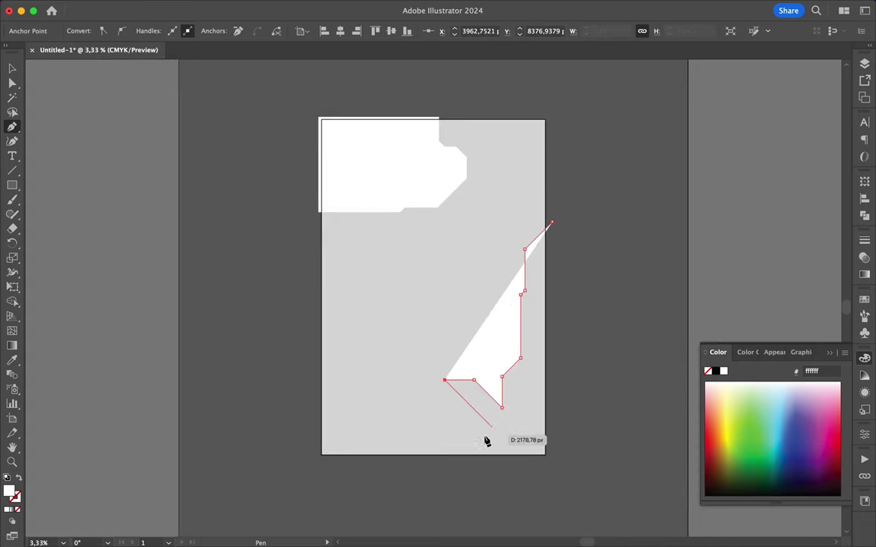
click(479, 439)
click(385, 439)
click(551, 457)
- Shift the bottom-right shape's notch diagonal edge leftward
super+click(564, 346)
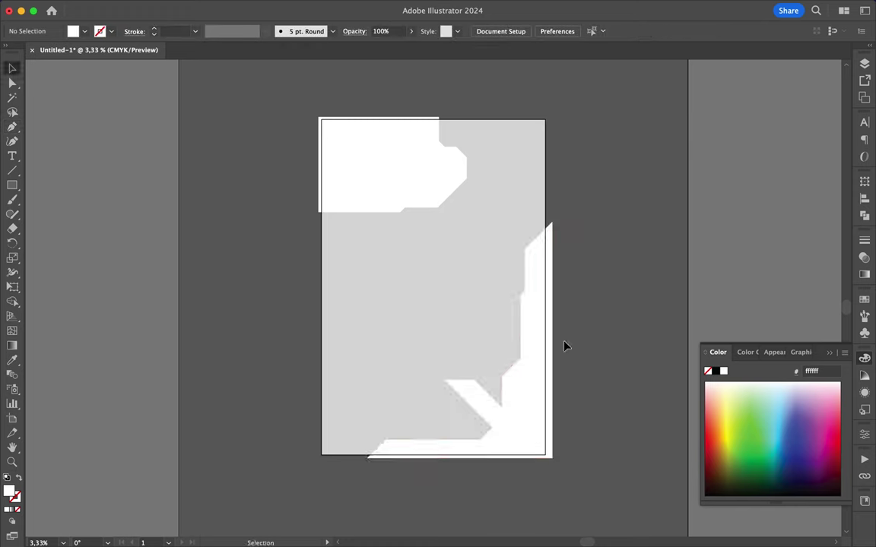
super+click(490, 436)
drag(491, 437, 468, 435)
click(585, 242)
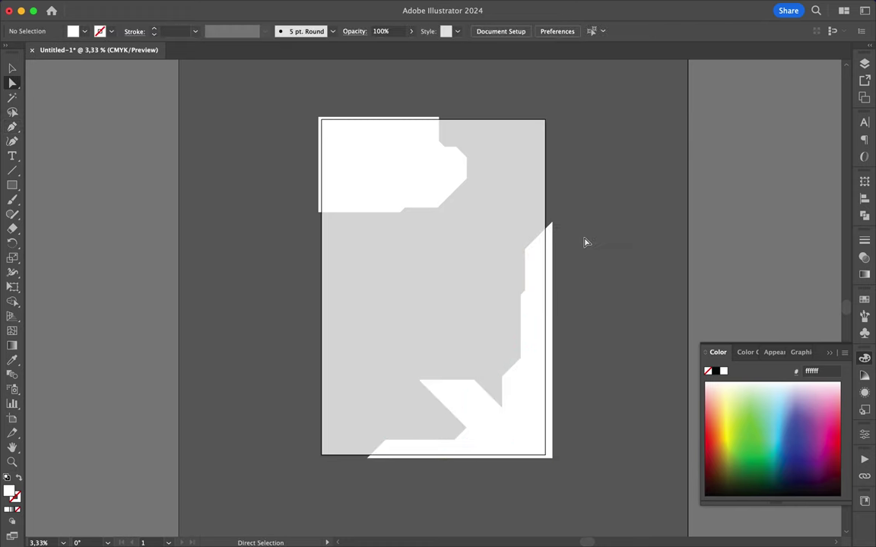
- Draw a white angular shape along the top-right corner, then select all artwork
click(474, 120)
click(486, 131)
click(515, 131)
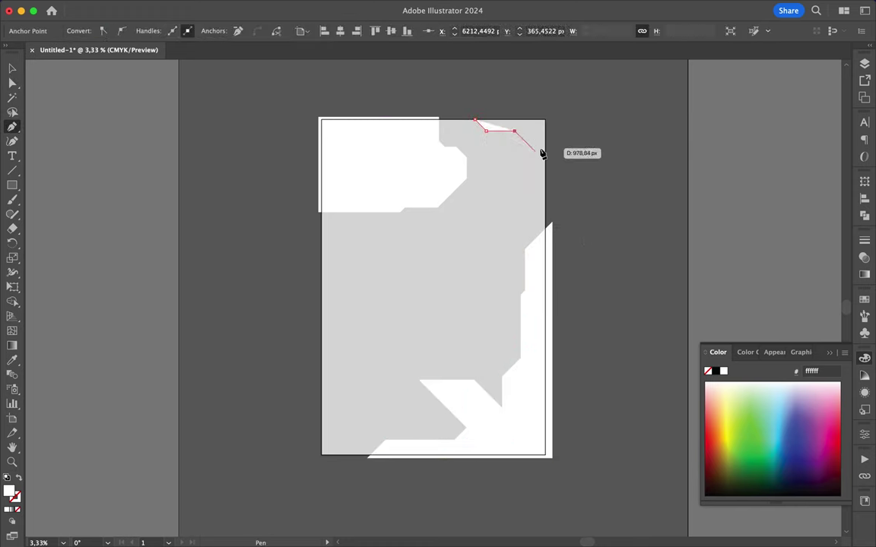
click(535, 152)
click(535, 180)
click(540, 183)
click(541, 206)
click(548, 120)
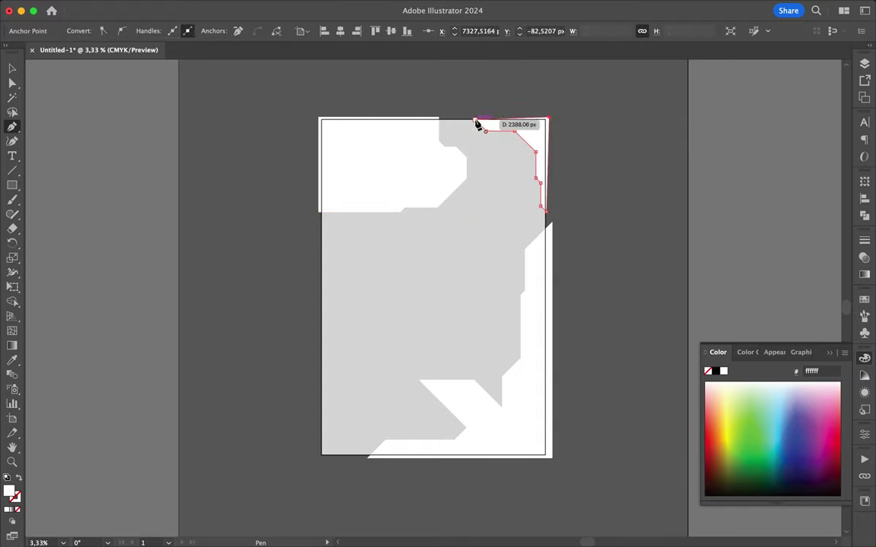
click(398, 182)
key(super+a)
- Place the Illustrator shapes into the Photoshop poster and unlock the background layer
click(442, 527)
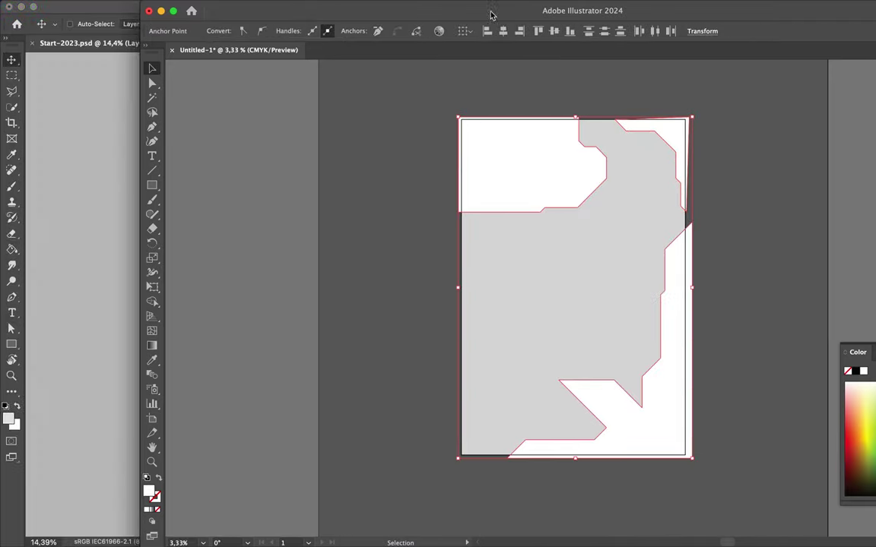
drag(437, 196, 132, 190)
key(Return)
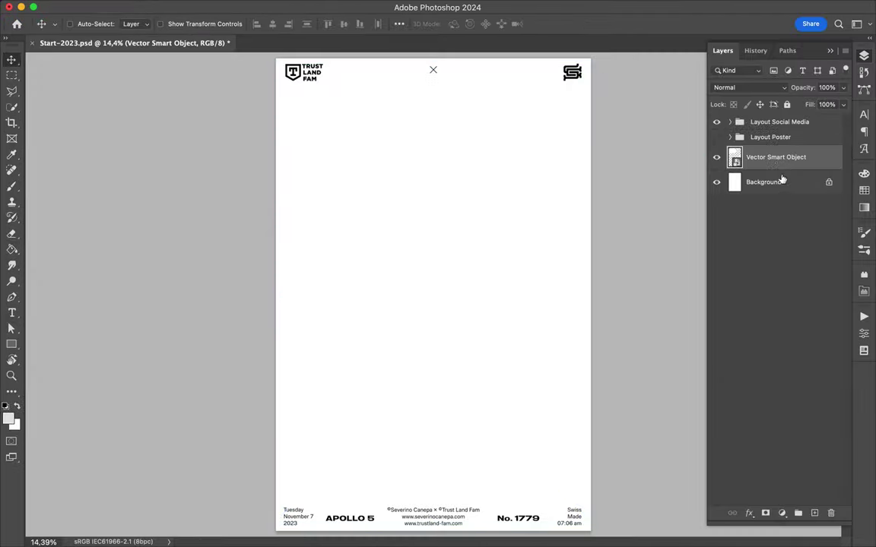
click(827, 181)
- Fill Layer 0 with light grey #eaeaea via Edit > Fill
click(160, 7)
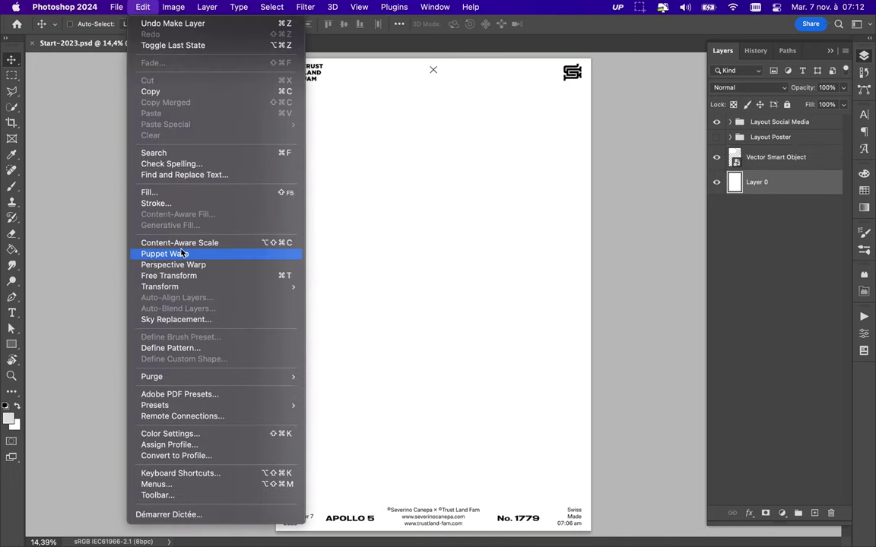
click(171, 185)
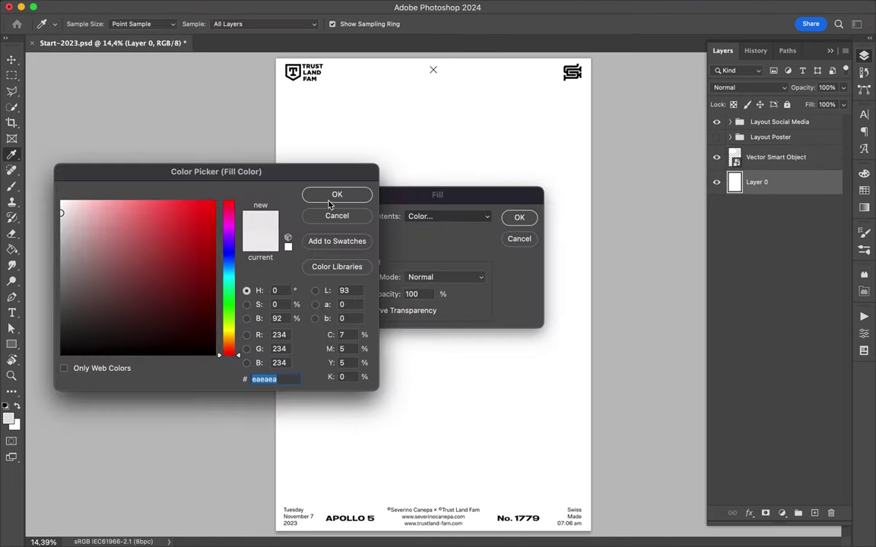
click(337, 194)
click(519, 217)
key(v)
click(768, 156)
key(shift+Tab)
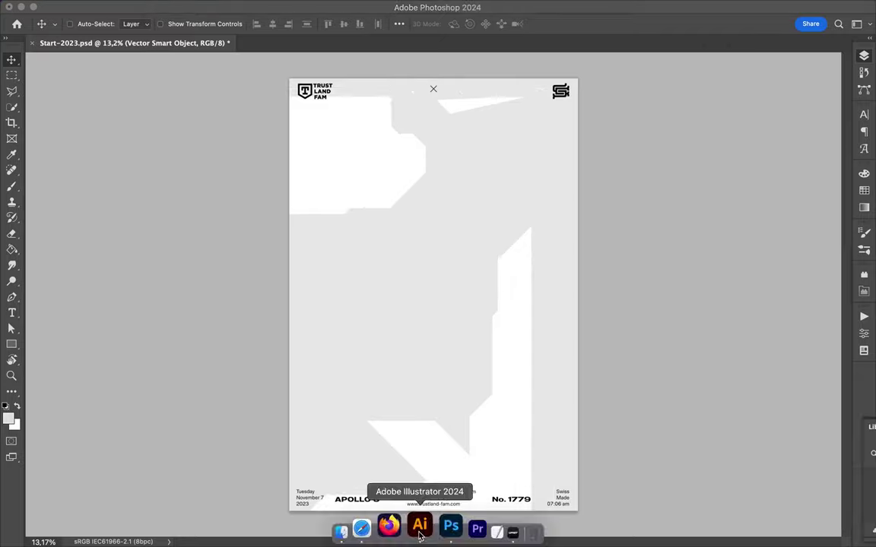
- Cancel a duplicate placement, enable auto-select, and nudge the shapes layer slightly up
click(419, 526)
drag(718, 254, 117, 165)
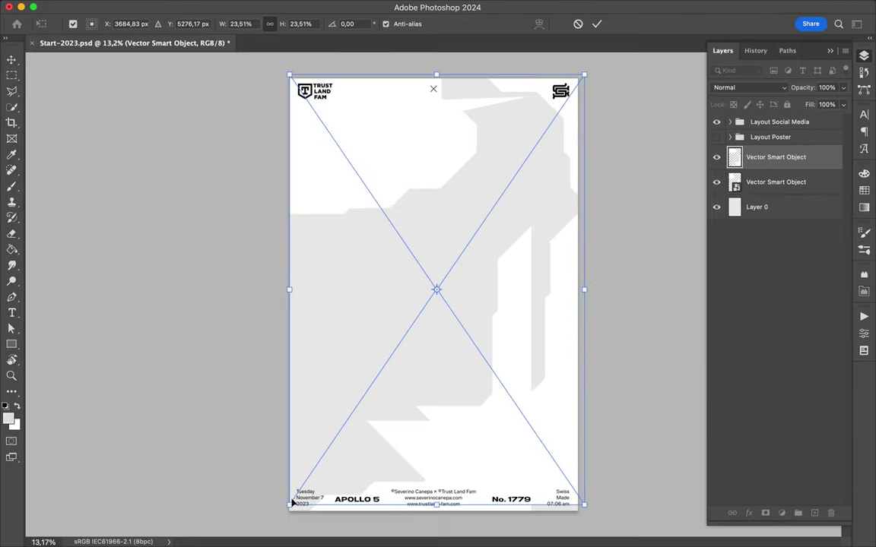
key(Escape)
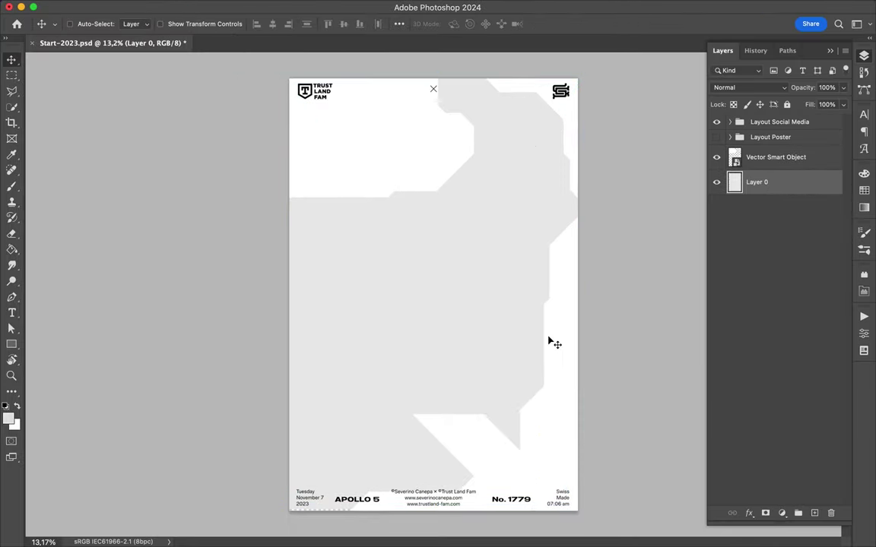
click(549, 339)
click(70, 23)
click(399, 24)
click(463, 173)
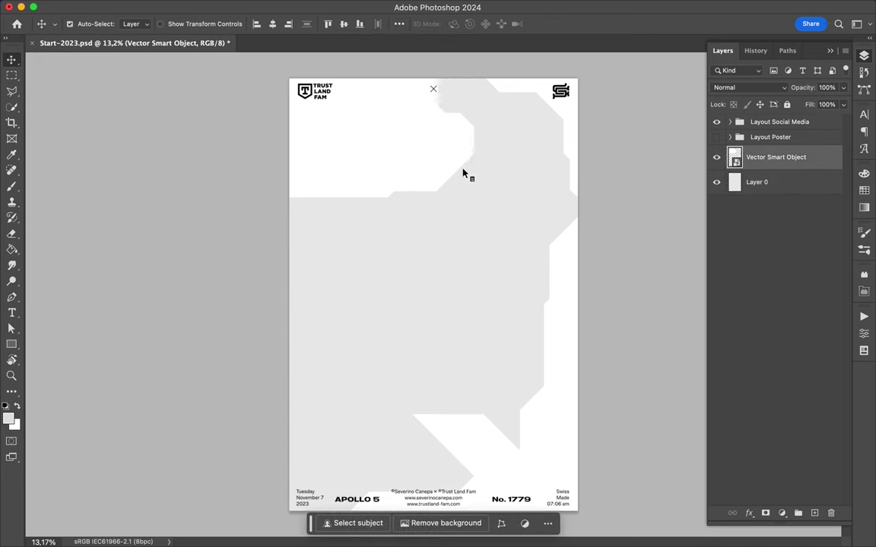
drag(462, 173, 449, 160)
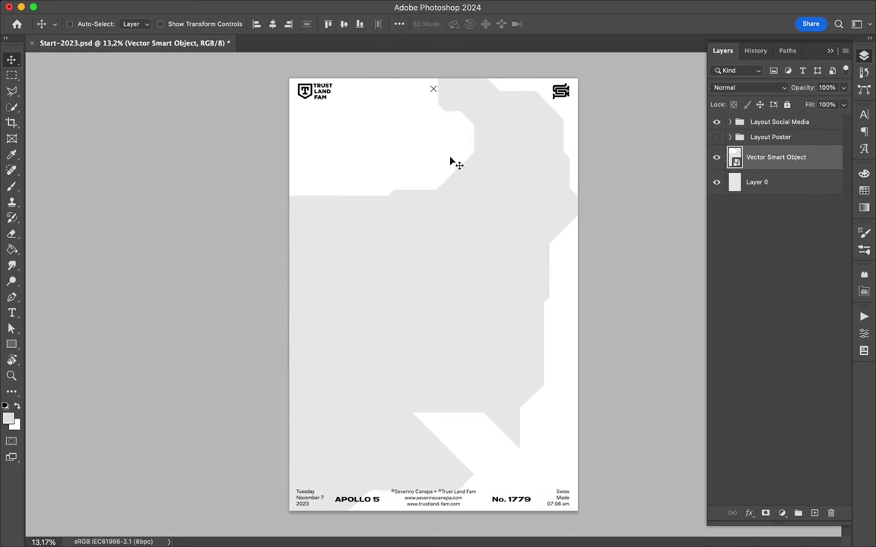
- Give the shapes layer a Drop Shadow at 24% opacity and 191 px size
double_click(792, 159)
click(431, 324)
drag(619, 218, 642, 218)
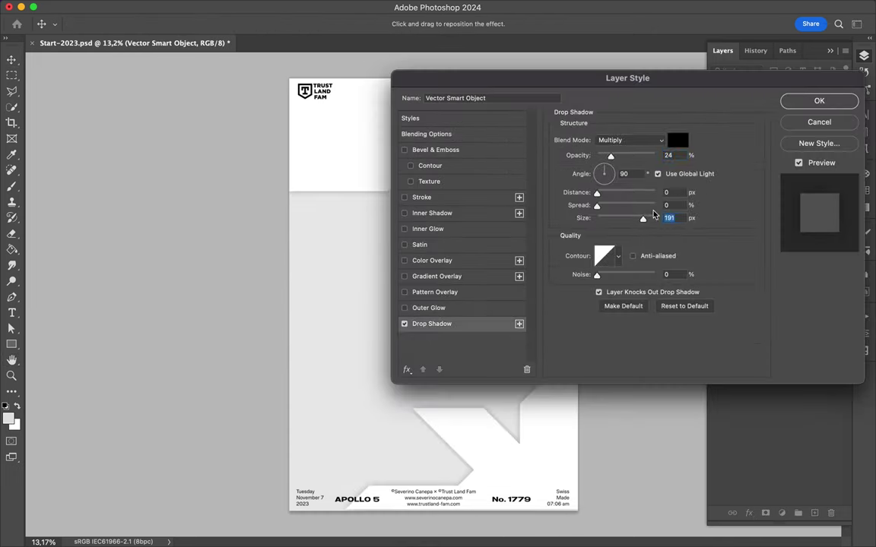
click(818, 100)
mouse_move(417, 526)
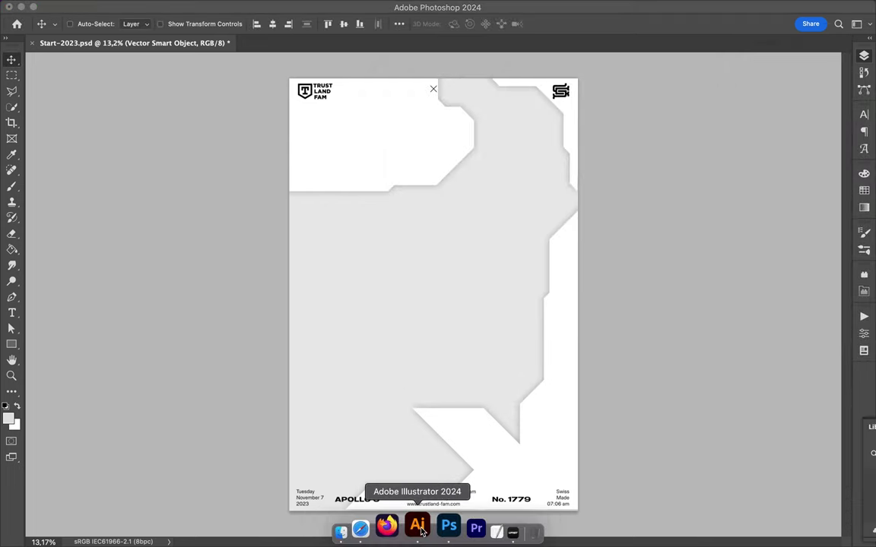
- In Illustrator, trace a new angular shape from the bottom left up toward the right
click(417, 526)
click(481, 407)
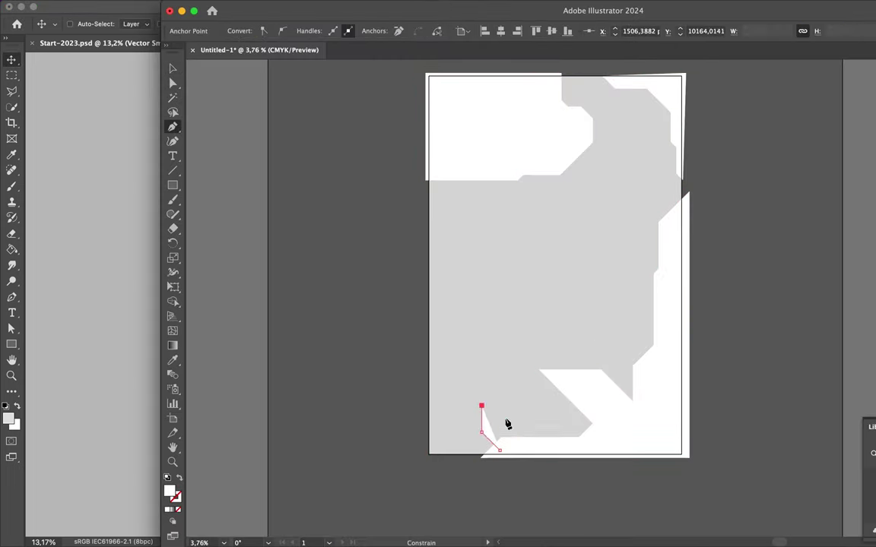
click(502, 427)
click(624, 378)
click(623, 340)
click(647, 318)
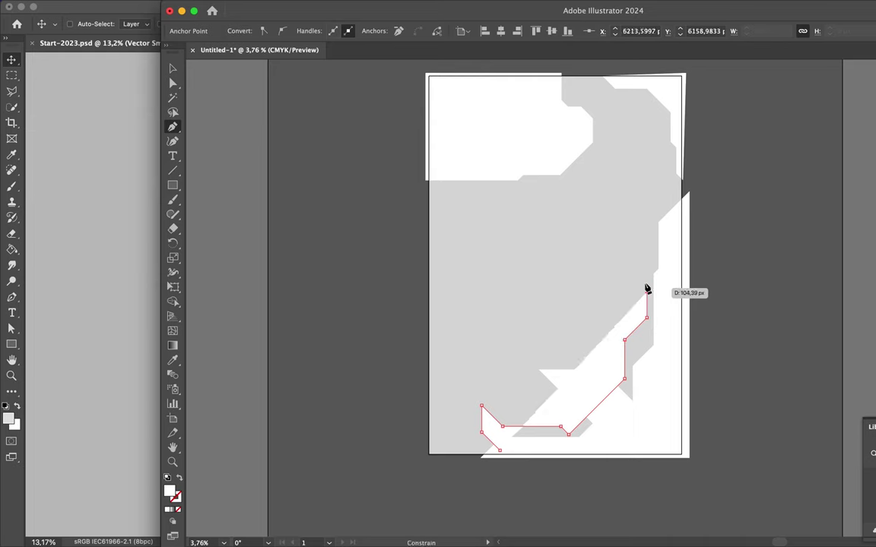
click(647, 291)
click(625, 269)
click(624, 253)
- Add the shape's points along the right edge and drag it into the Photoshop poster
click(639, 266)
click(652, 253)
click(652, 180)
click(665, 167)
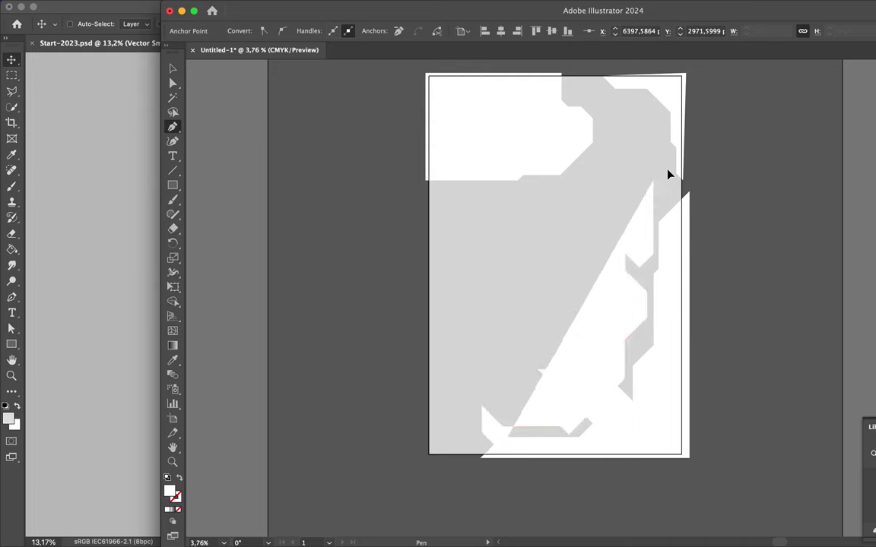
click(665, 419)
click(665, 450)
drag(513, 454, 239, 365)
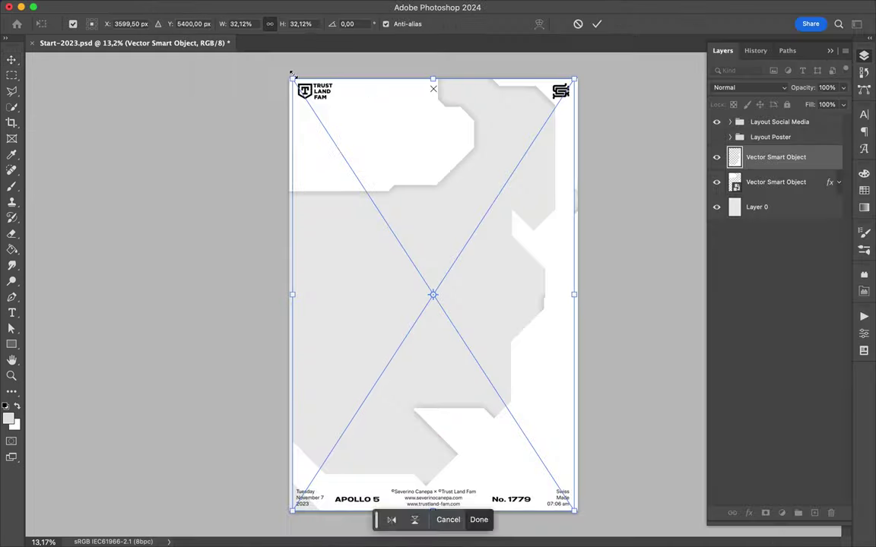
- Resize the newly placed shape to fit the poster and commit it
drag(557, 338, 545, 320)
key(Return)
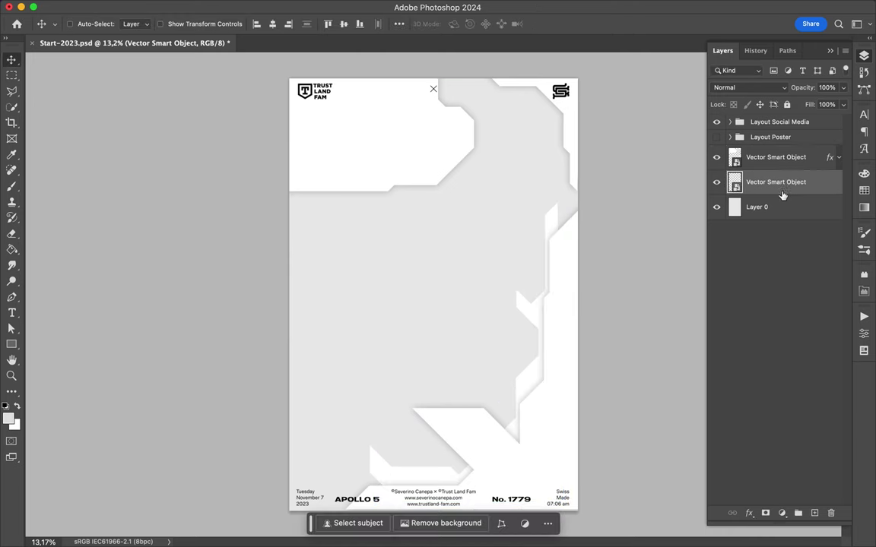
right_click(782, 182)
key(Escape)
- Check the new layer's style options, fit the poster in view, and save the PSD
double_click(802, 185)
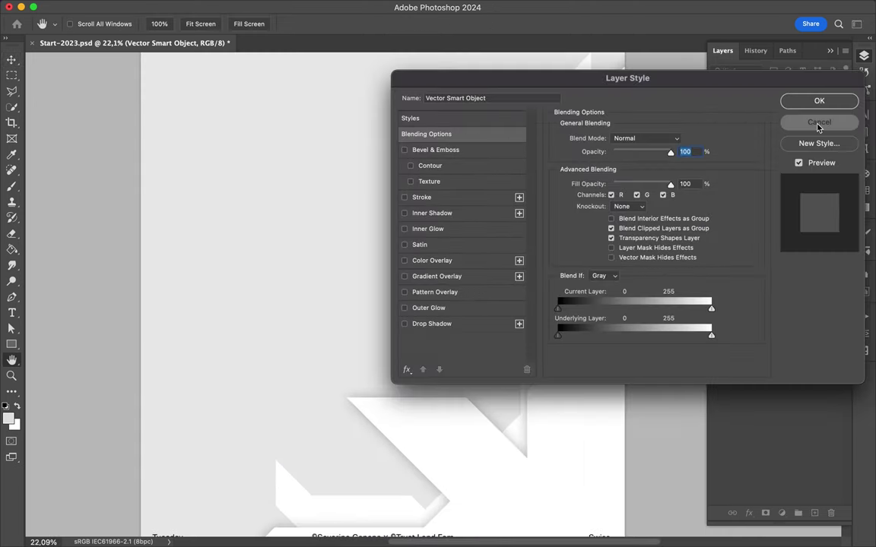
click(817, 120)
right_click(790, 181)
key(Escape)
scroll(525, 352, down, 2)
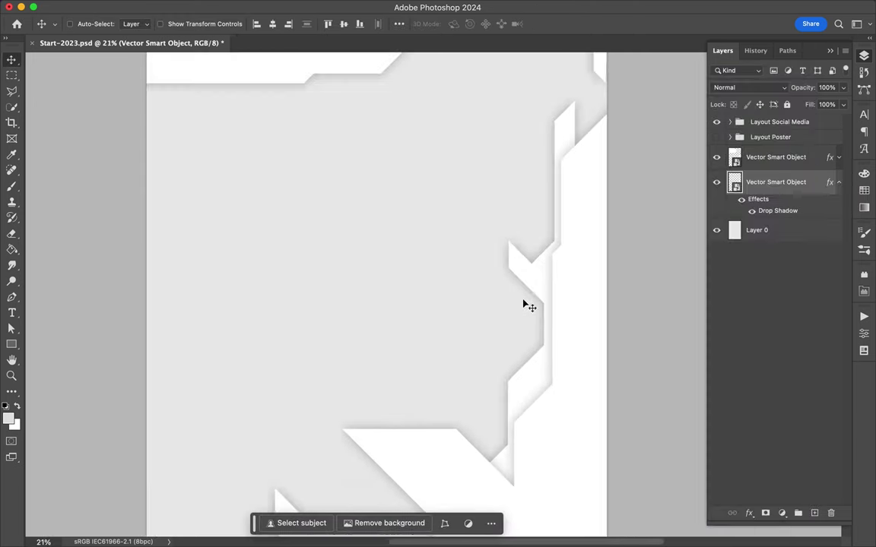
scroll(517, 276, down, 3)
key(ctrl+0)
key(ctrl+s)
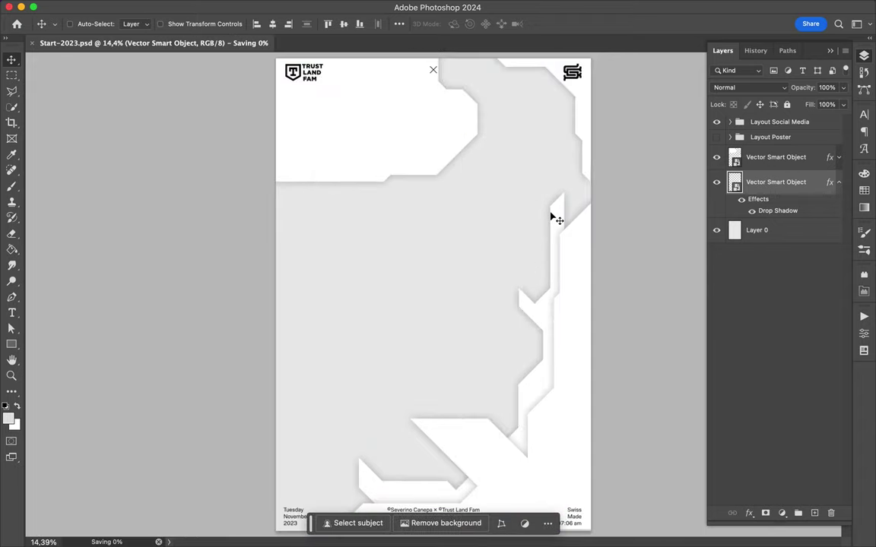
- In Illustrator, Pen-trace an angular path along the lower right and drag it into Photoshop
key(alt+Tab)
key(p)
click(465, 457)
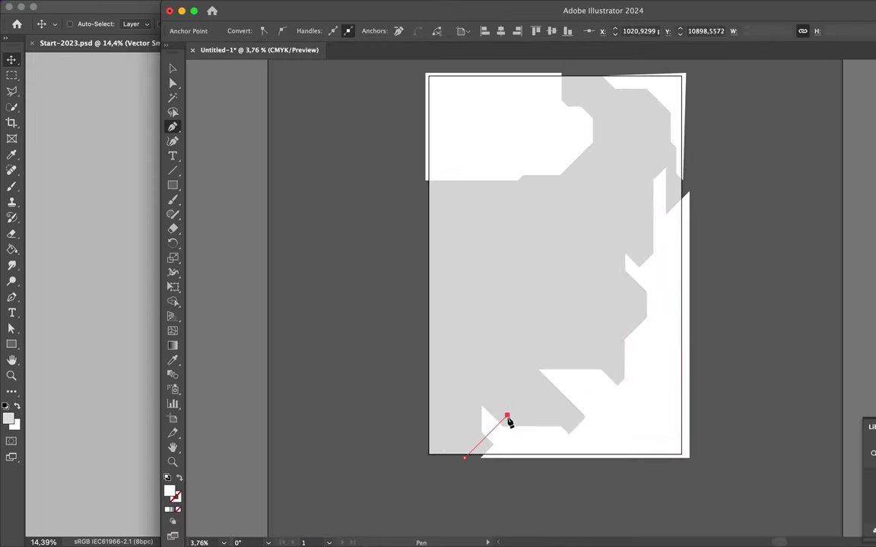
click(571, 415)
click(617, 369)
click(617, 312)
click(632, 297)
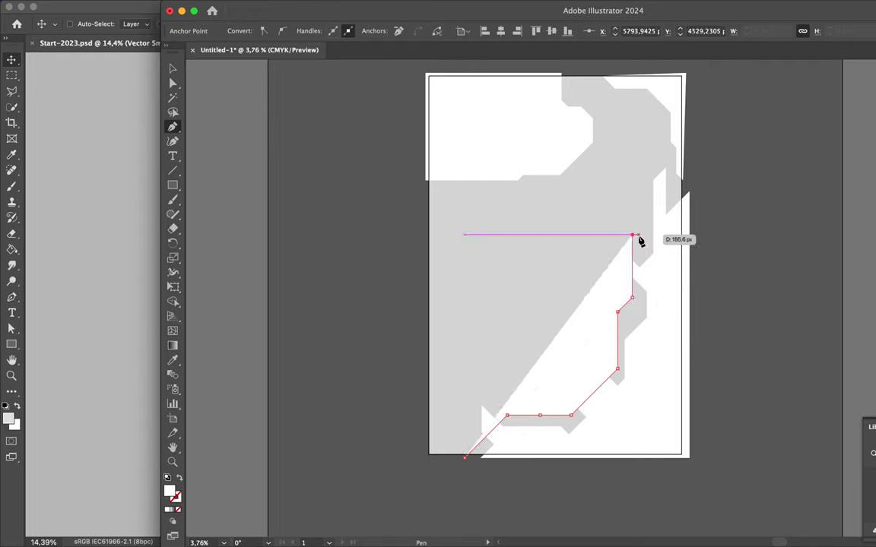
click(632, 235)
click(672, 250)
click(672, 454)
drag(420, 166, 151, 264)
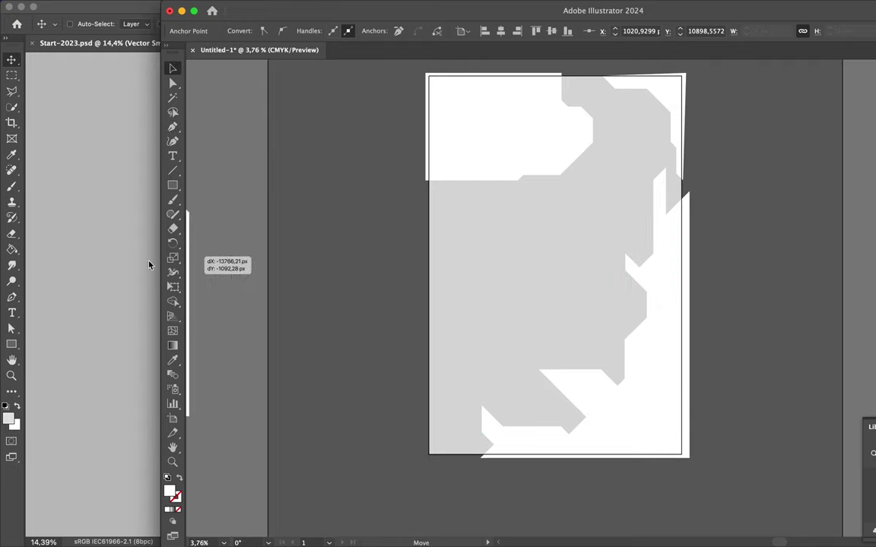
- Place the new shape, paste the drop shadow layer style, and move it into position
key(Return)
right_click(760, 229)
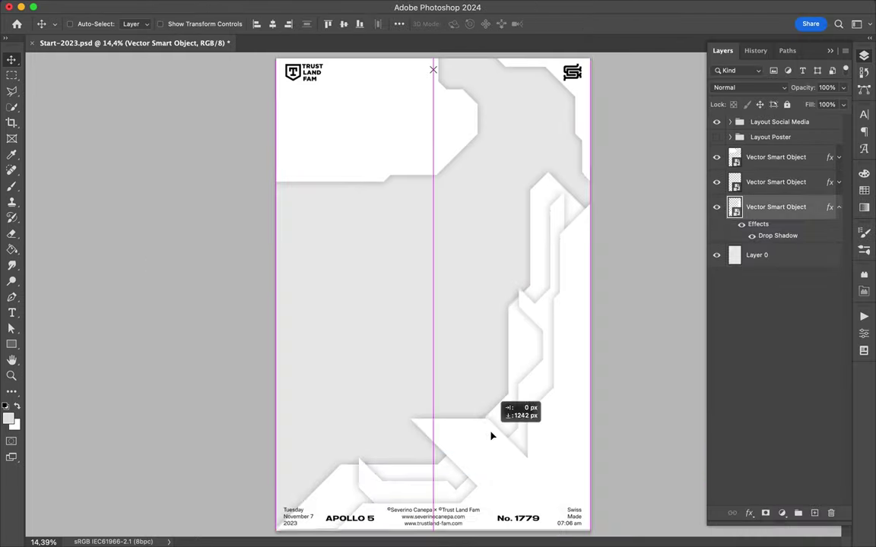
drag(493, 434, 504, 446)
- Scale the placed shape down to about 26.6% with Free Transform
key(ctrl+t)
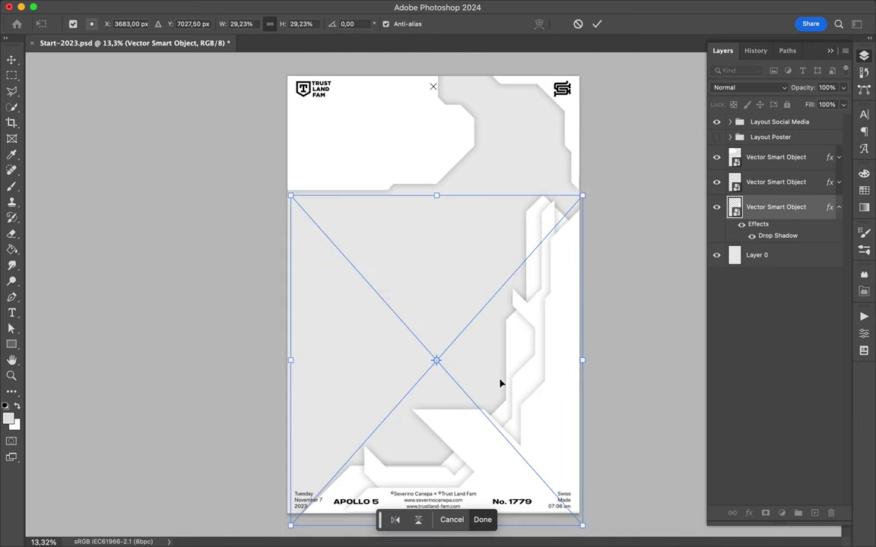
click(422, 528)
click(434, 528)
drag(576, 213, 570, 240)
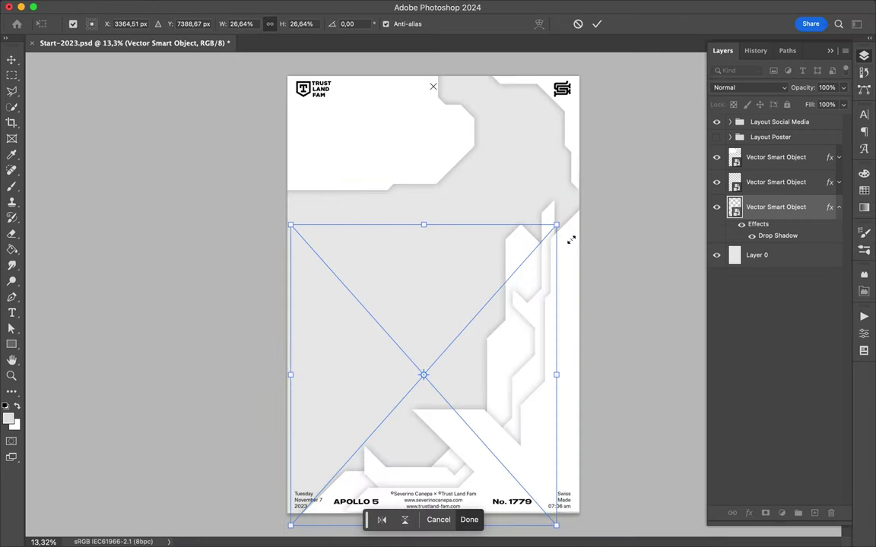
key(Return)
- Select the topmost smart object layer and scroll around the canvas
scroll(567, 475, up, 3)
scroll(567, 475, down, 3)
ctrl+click(569, 301)
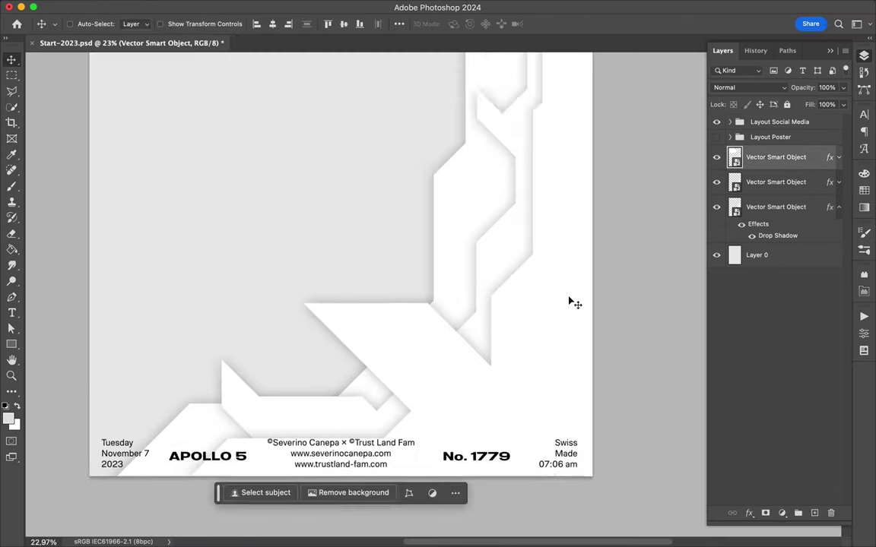
scroll(570, 302, up, 5)
scroll(571, 303, down, 5)
scroll(571, 302, up, 10)
scroll(532, 326, left, 3)
- Outline the lower part of Shape 2 along the white area's edge with the Pen
key(p)
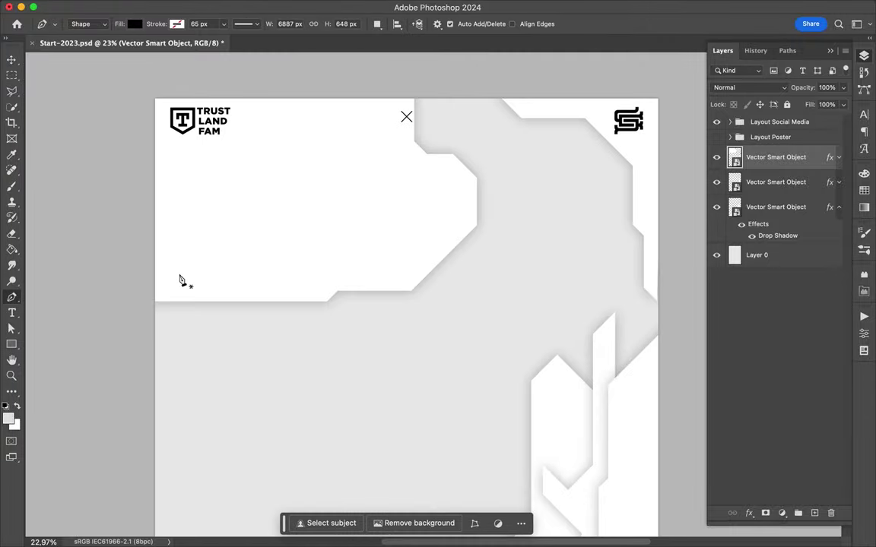
click(150, 275)
click(209, 275)
click(362, 262)
click(386, 286)
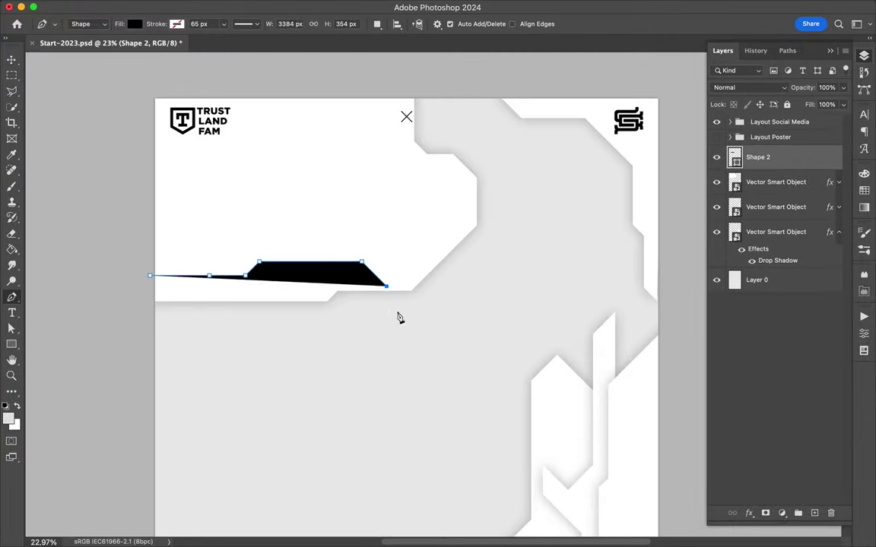
click(413, 311)
click(475, 311)
click(438, 275)
- Complete Shape 2's outline up the right side and across the top, closing it
click(428, 266)
click(484, 211)
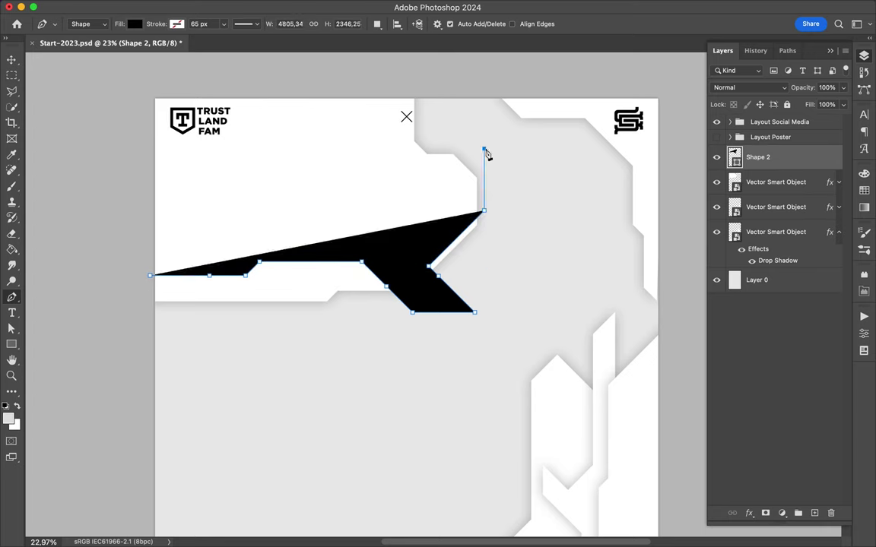
click(484, 149)
click(467, 133)
click(430, 97)
click(152, 97)
click(150, 275)
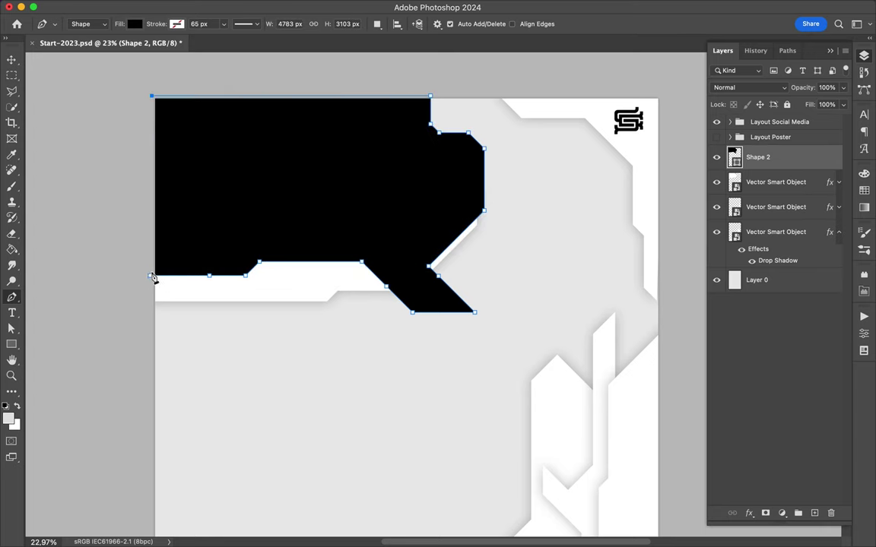
- Fill Shape 2 white, paste the drop shadow onto it, and nudge it left
click(135, 23)
click(210, 48)
key(Return)
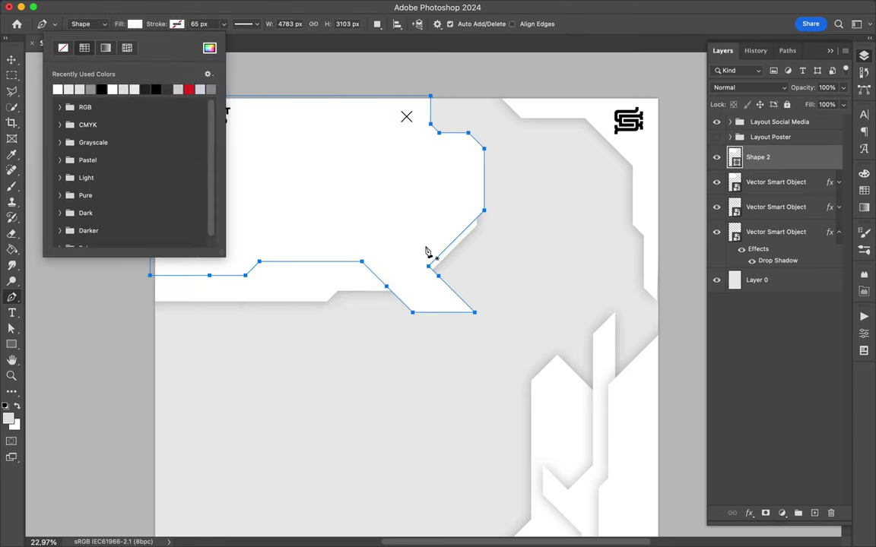
right_click(723, 157)
click(717, 322)
key(v)
mouse_move(431, 194)
mouse_down()
mouse_move(362, 198)
mouse_move(369, 197)
mouse_up()
scroll(535, 182, down, 5)
- Draw the tall Shape 3 along the right edge and paste the drop shadow onto it
key(p)
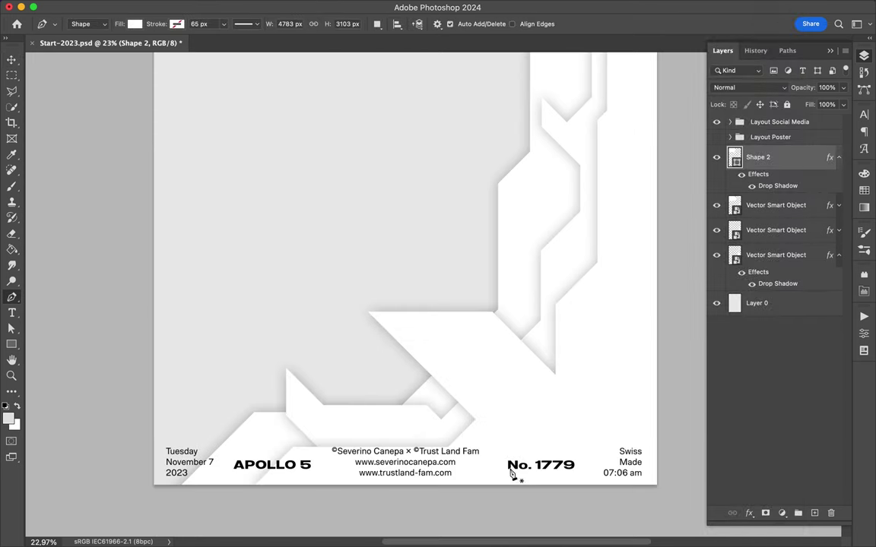
click(521, 494)
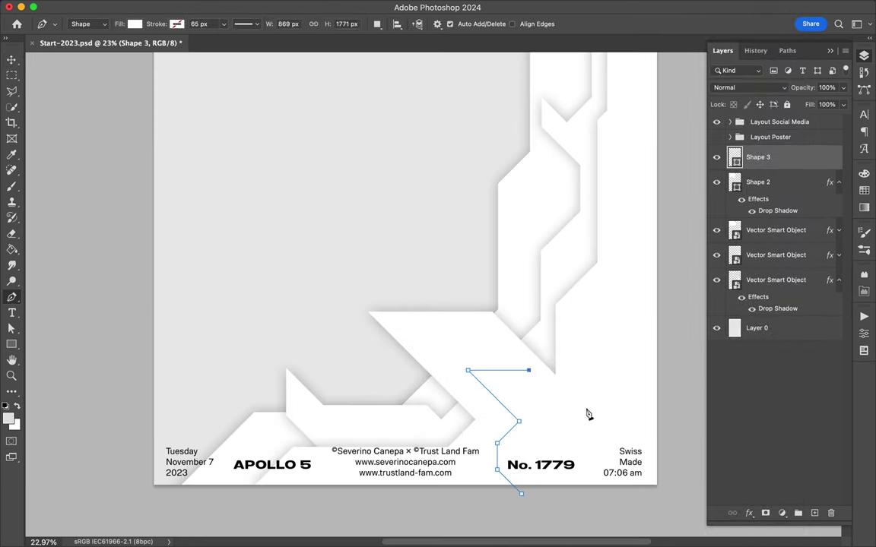
click(631, 261)
scroll(633, 266, up, 5)
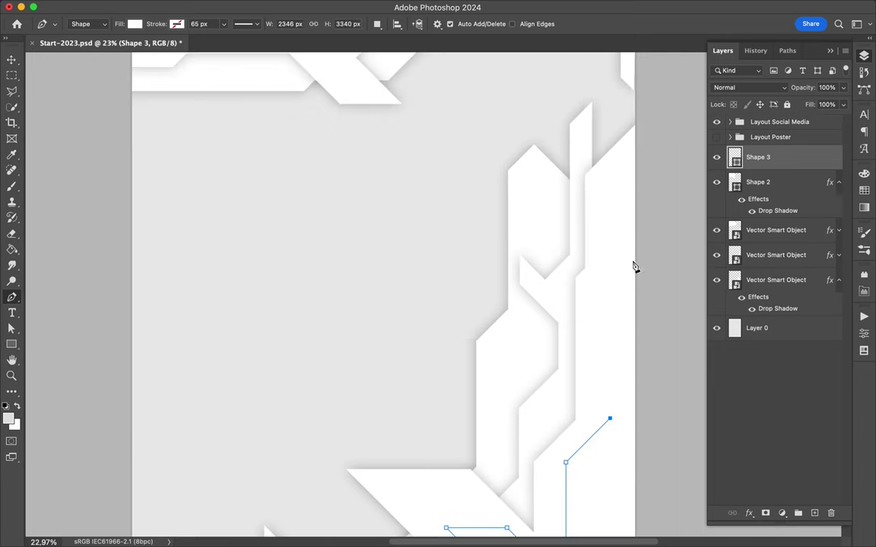
click(609, 91)
click(643, 89)
scroll(643, 228, down, 5)
click(643, 498)
right_click(817, 159)
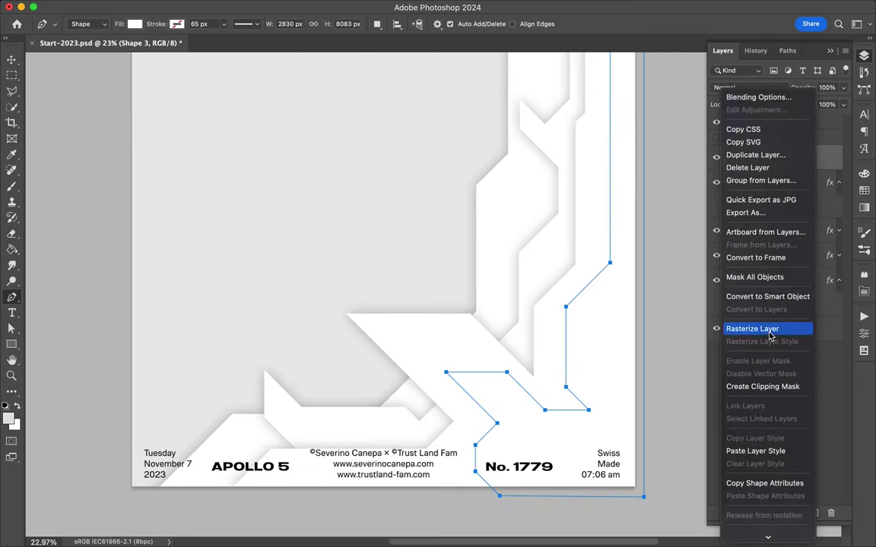
click(756, 415)
- Select the vector smart object layer
scroll(658, 242, up, 5)
scroll(655, 241, up, 3)
key(v)
click(565, 145)
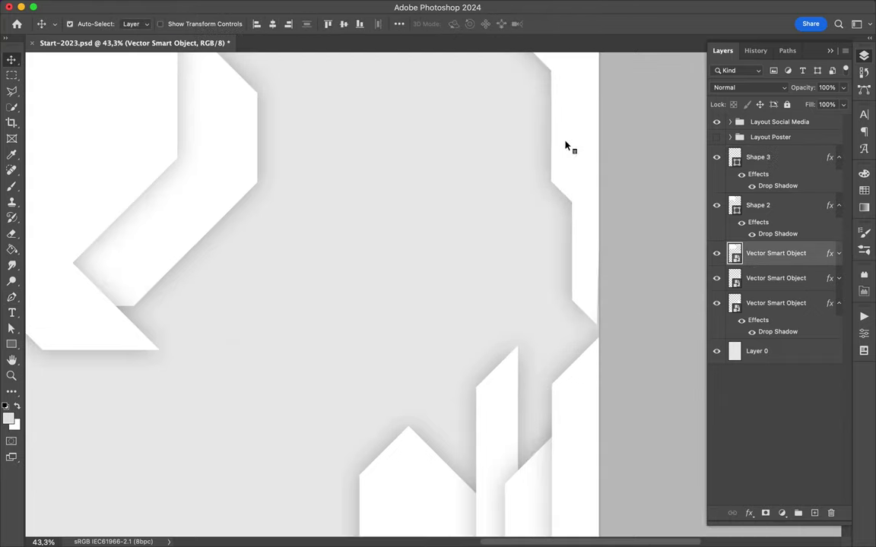
scroll(564, 144, down, 5)
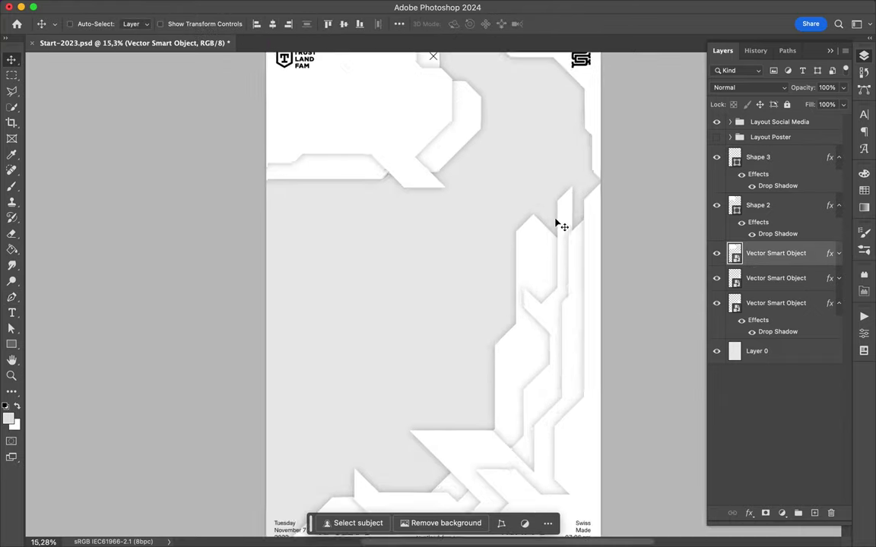
scroll(559, 228, up, 5)
- Add Shape 4 at the bottom right, move it to the stack top, fill it white, and paste the shadow
key(p)
click(476, 431)
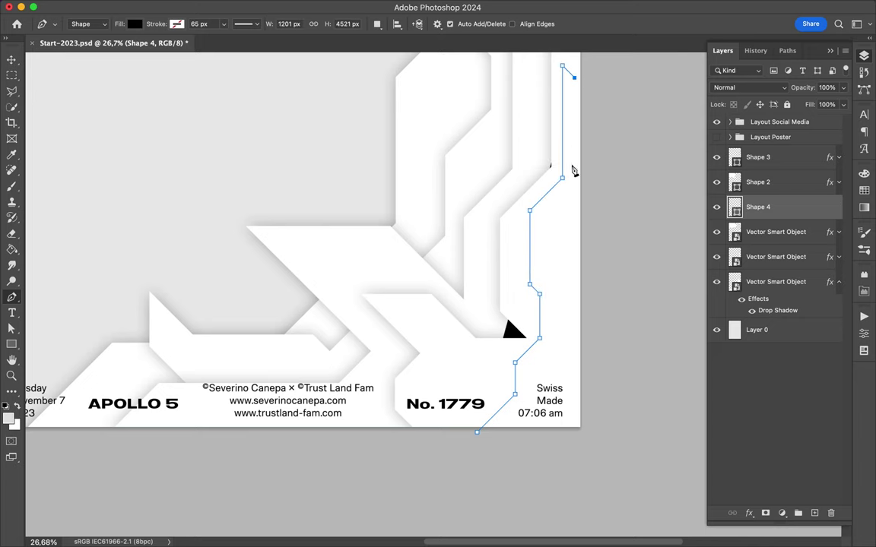
drag(758, 207, 784, 144)
click(135, 23)
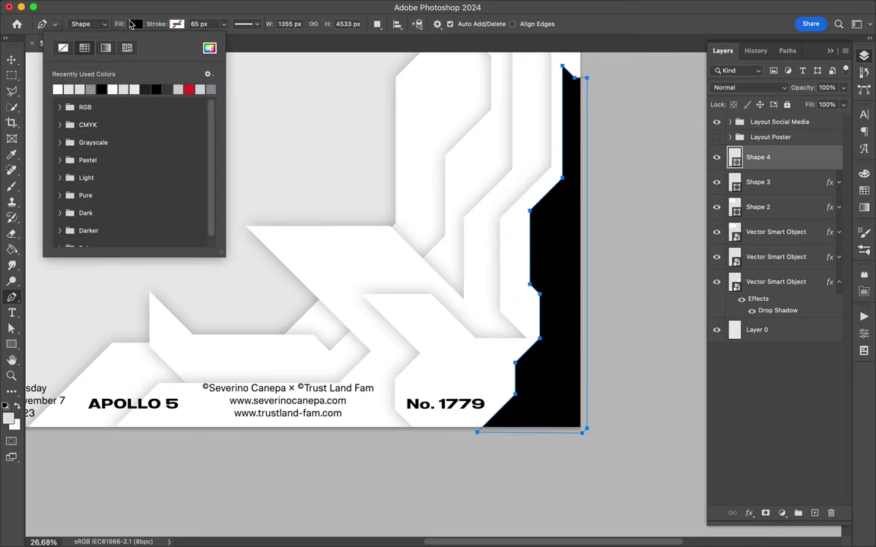
click(64, 88)
right_click(810, 161)
click(750, 517)
scroll(598, 399, down, 1)
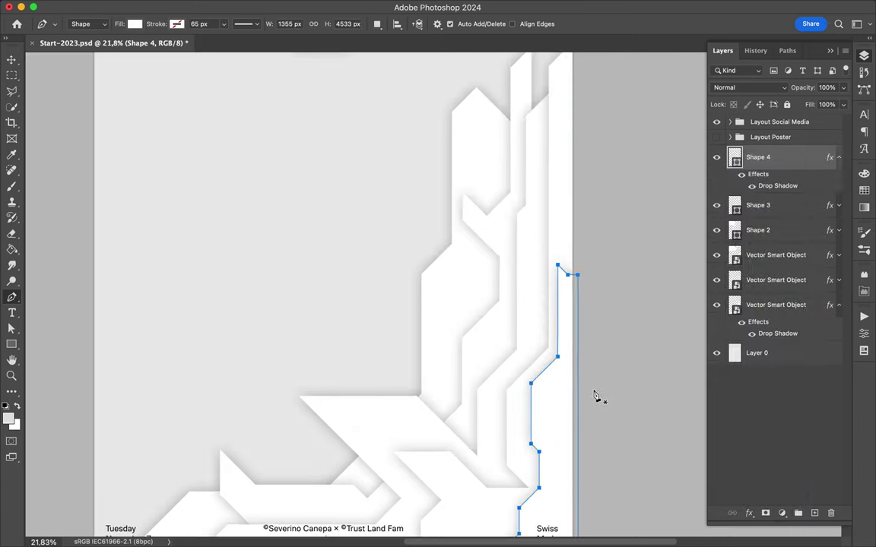
scroll(598, 398, up, 5)
- Draw Shape 5 from the poster top down and back along the right edge
click(410, 301)
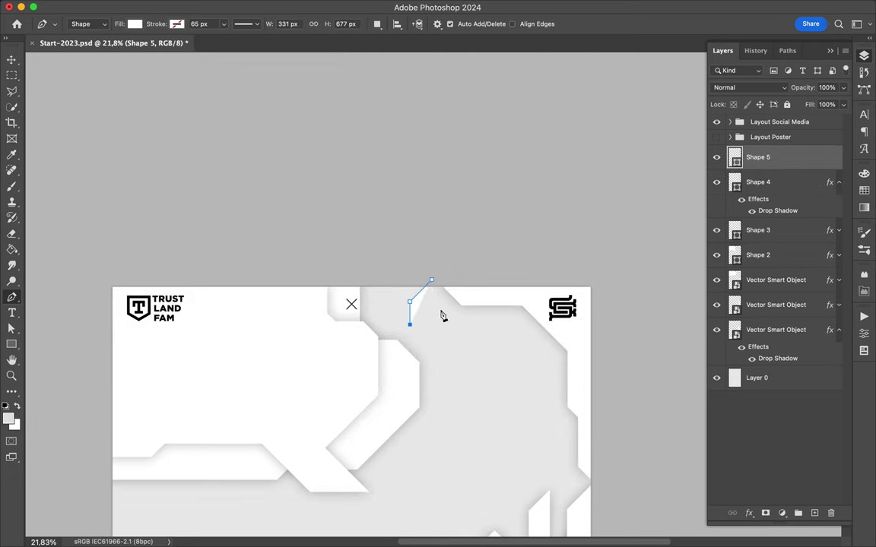
shift+click(548, 444)
scroll(558, 451, down, 2)
scroll(559, 451, right, 1)
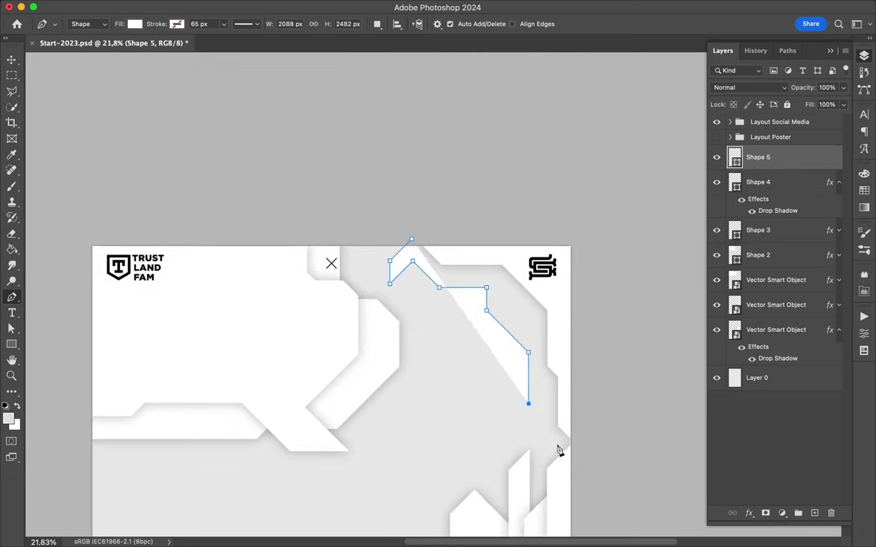
click(582, 239)
click(410, 240)
scroll(535, 411, up, 3)
- Paste the drop shadow onto Shape 5 and move it lower in the layer stack
right_click(808, 156)
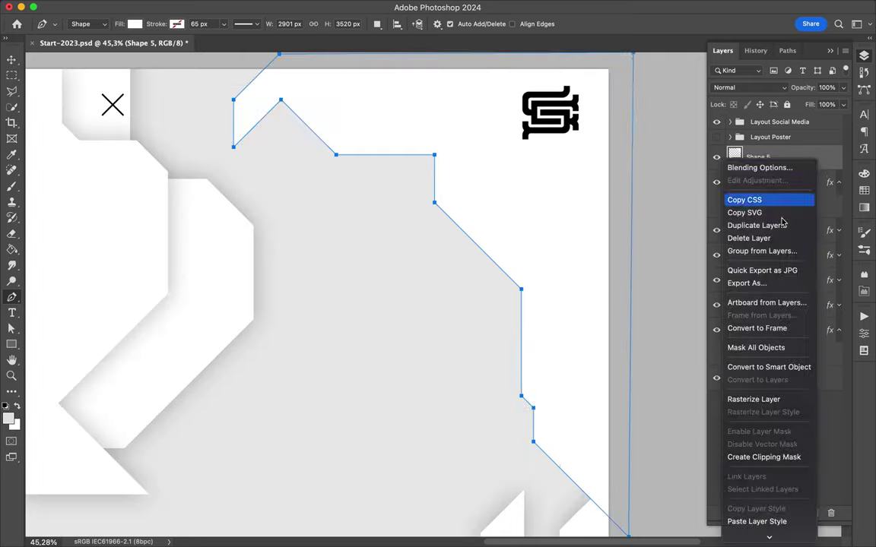
click(756, 397)
right_click(808, 156)
scroll(749, 456, down, 3)
click(752, 313)
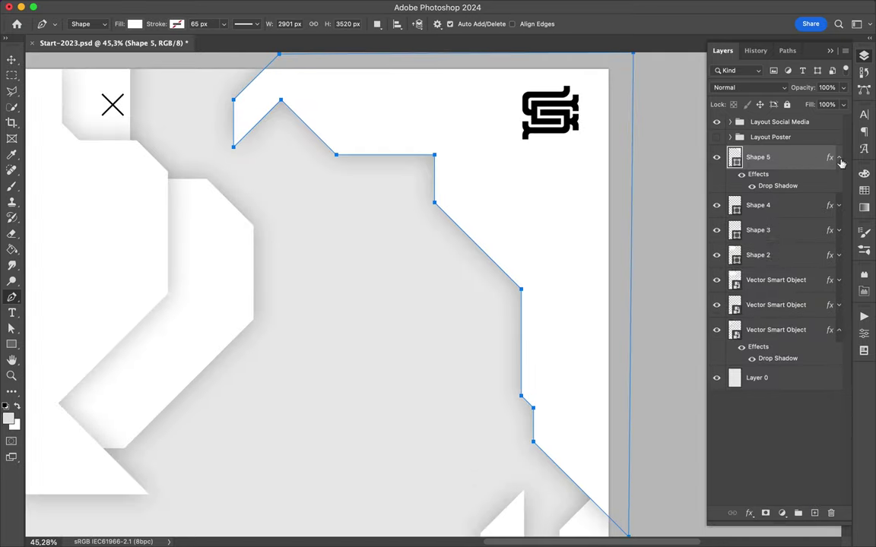
key(ctrl+minus)
drag(752, 156, 777, 259)
scroll(336, 257, down, 3)
- Draw Shape 6 from the left edge up to the top and paste the drop shadow onto it
click(80, 245)
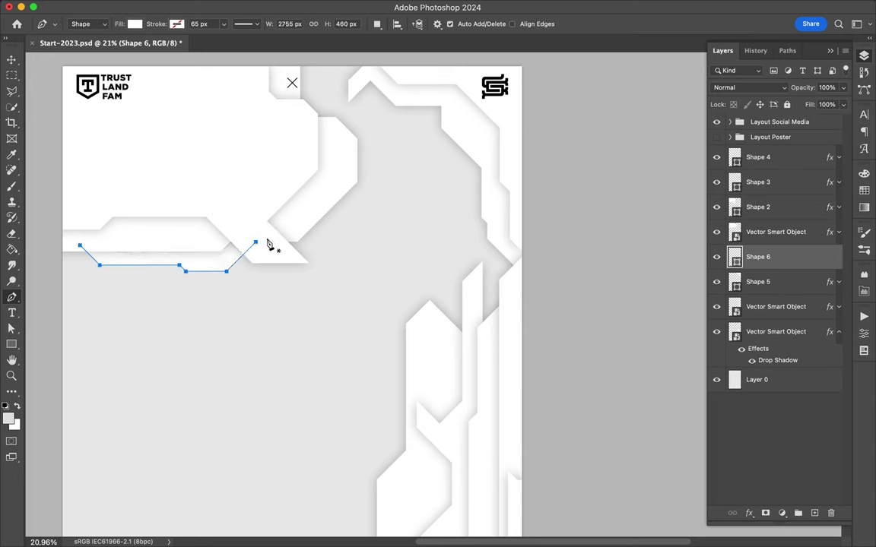
click(320, 86)
click(319, 60)
right_click(816, 257)
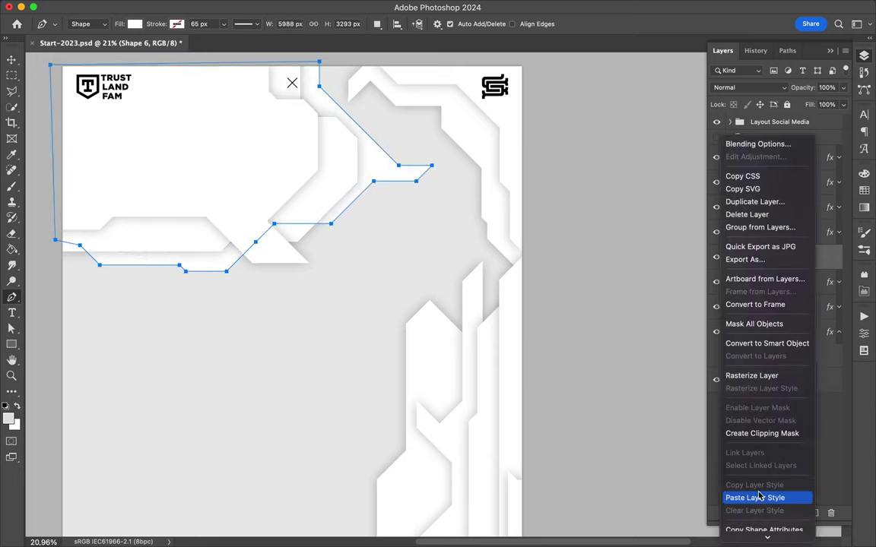
click(754, 496)
click(760, 157)
scroll(433, 285, down, 1)
scroll(433, 285, down, 1)
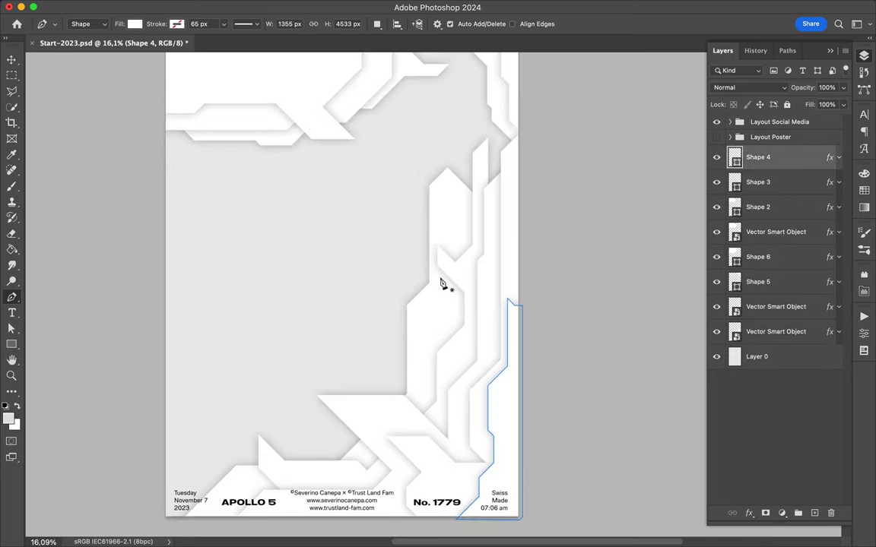
scroll(456, 190, up, 5)
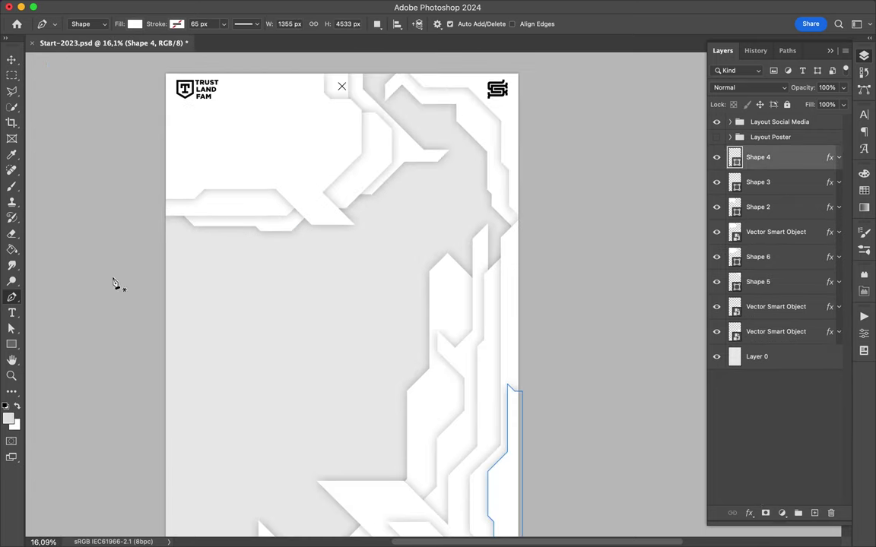
scroll(114, 284, down, 5)
- Draw a black strip at the bottom right and tuck its layer below the white shape
scroll(354, 514, up, 1)
super+click(336, 519)
click(342, 508)
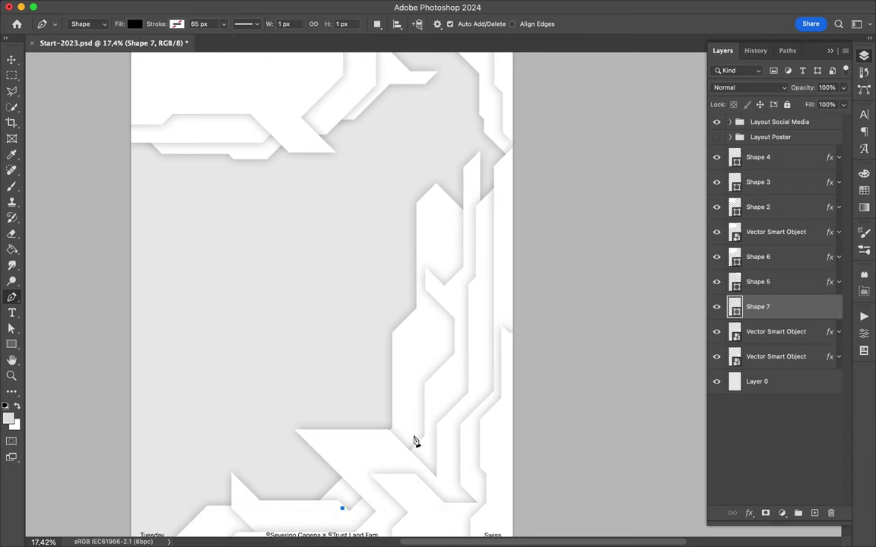
click(456, 413)
click(352, 516)
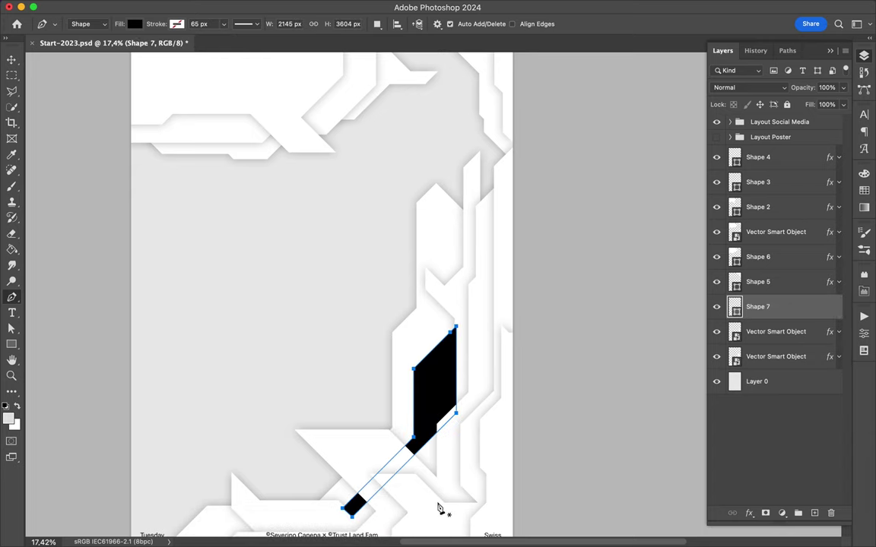
key(v)
drag(760, 306, 805, 336)
key(super+0)
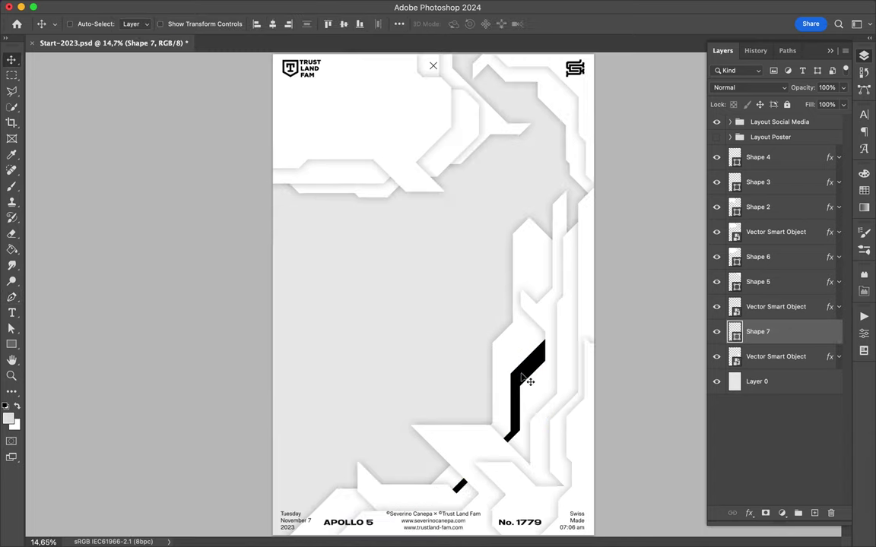
- Draw a thin black diagonal line beside the top-right logo, then begin a shape at the bottom left
scroll(589, 157, up, 2)
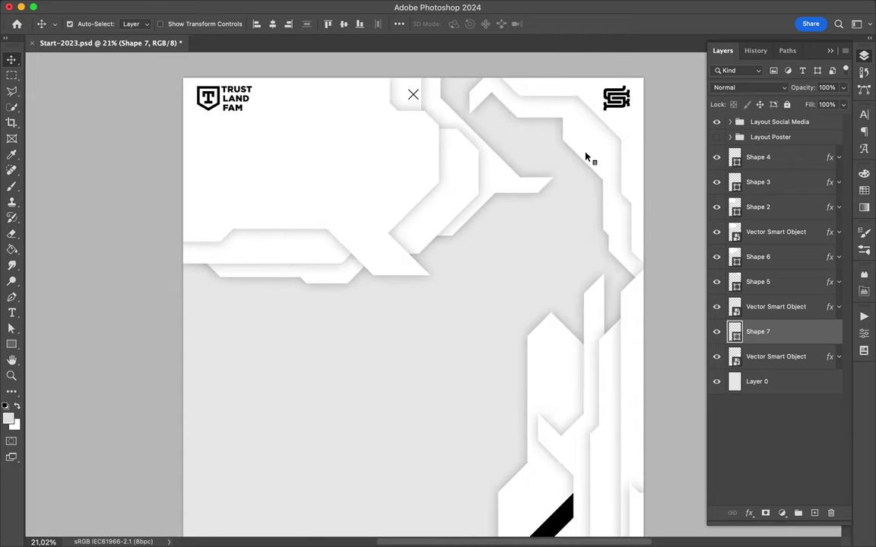
key(p)
click(564, 92)
click(625, 154)
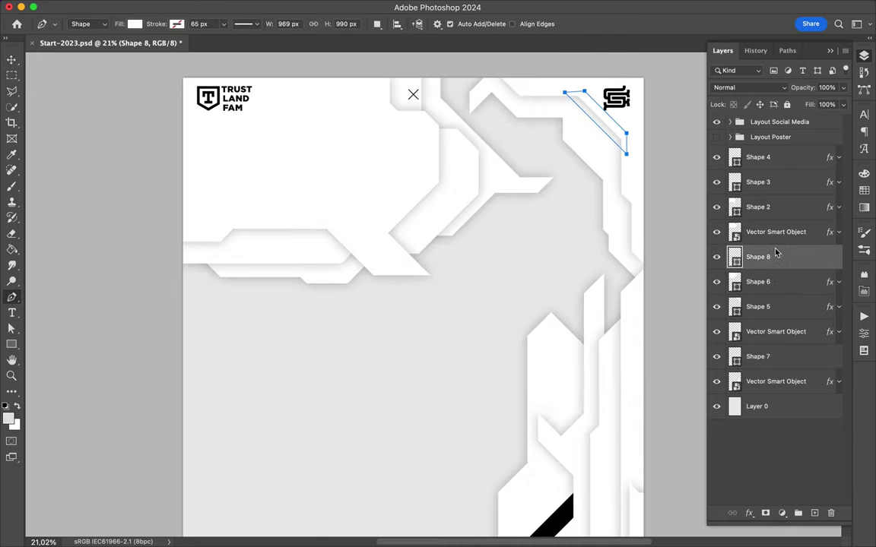
click(134, 24)
click(57, 88)
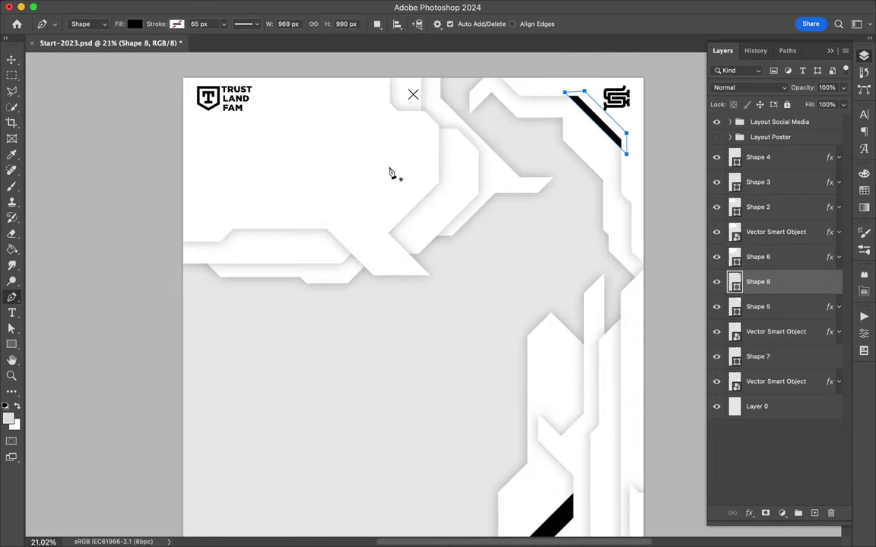
scroll(390, 174, down, 10)
click(186, 353)
- Pen-draw the stepped corners of a new angular shape along the poster's bottom
click(259, 320)
click(438, 280)
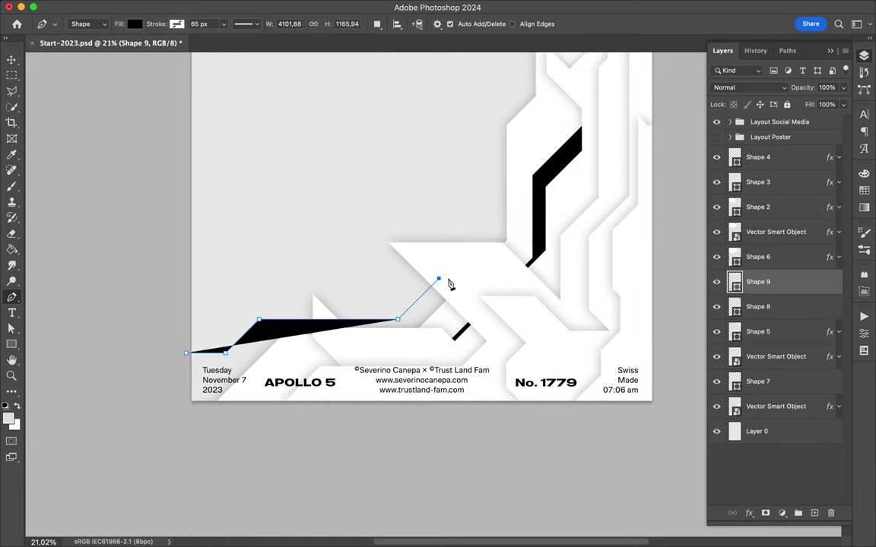
click(410, 251)
click(493, 233)
click(493, 173)
click(498, 87)
scroll(501, 92, up, 3)
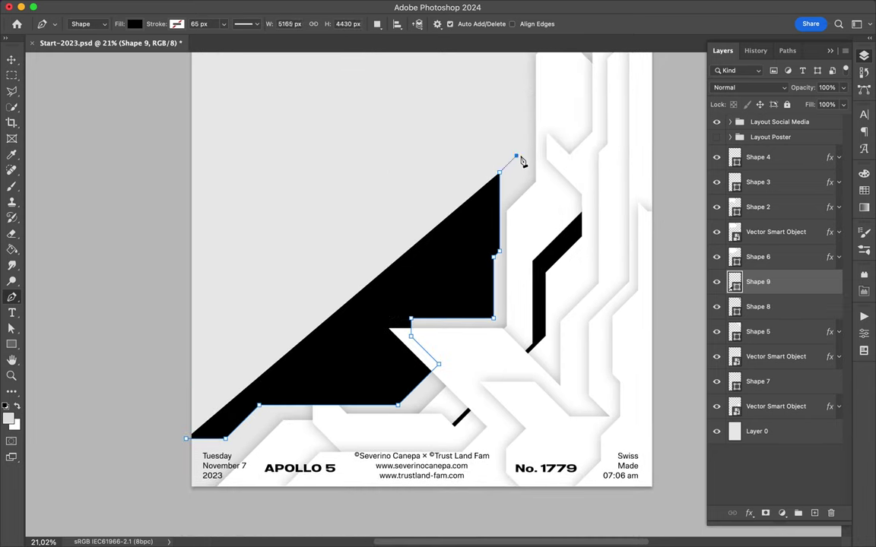
scroll(521, 161, up, 4)
- Extend the shape's outline up the right side and close it at the bottom left
click(524, 275)
click(526, 109)
click(539, 96)
click(631, 185)
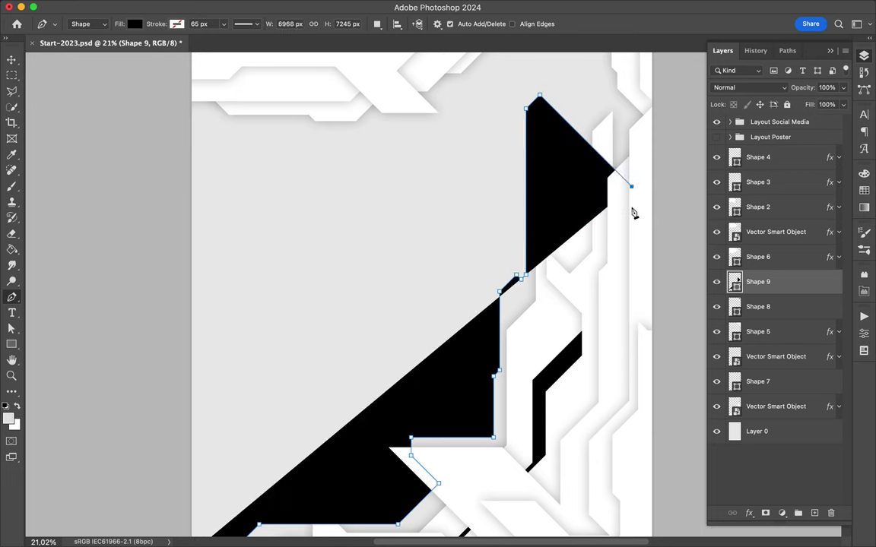
key(ctrl+z)
click(598, 156)
scroll(602, 437, down, 5)
click(600, 471)
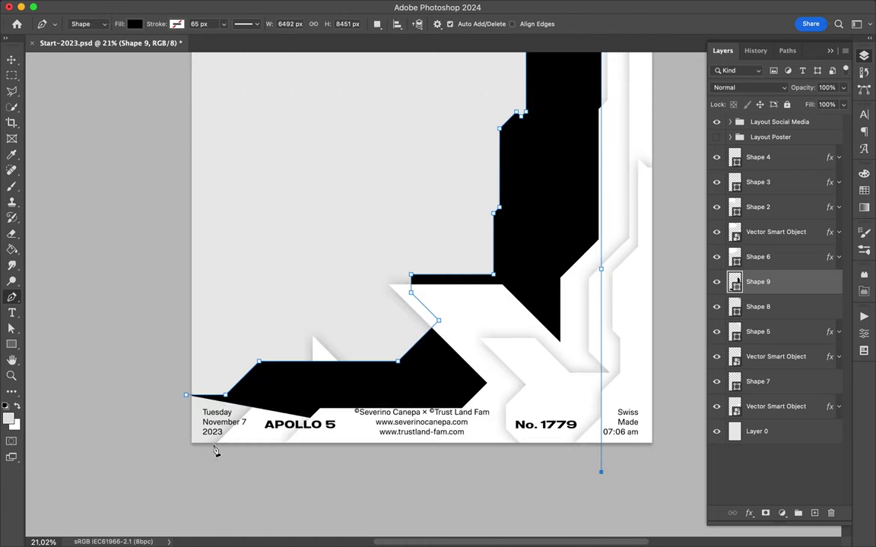
click(179, 450)
- Fill Shape 9 white, move it just above Layer 0, and paste the drop shadow onto it
click(135, 24)
click(75, 88)
drag(760, 282, 760, 418)
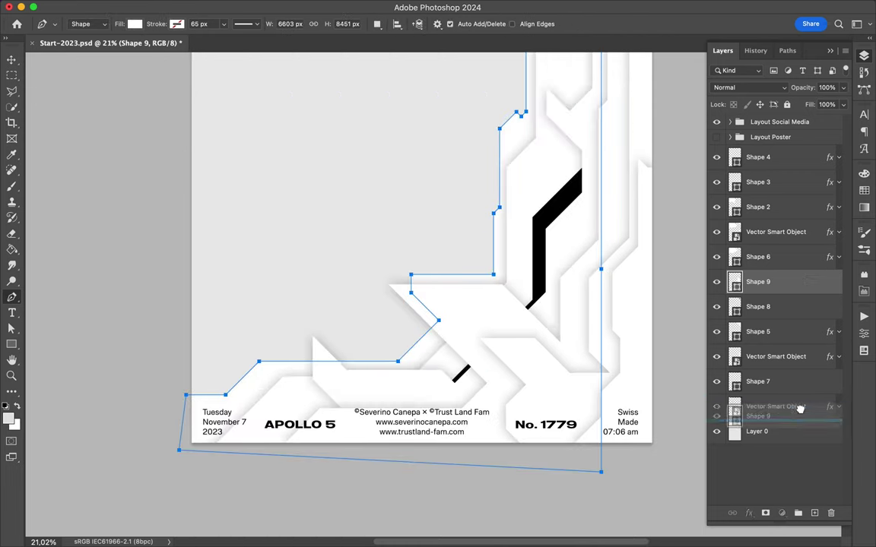
right_click(760, 406)
click(748, 339)
- Save the document
scroll(641, 367, down, 2)
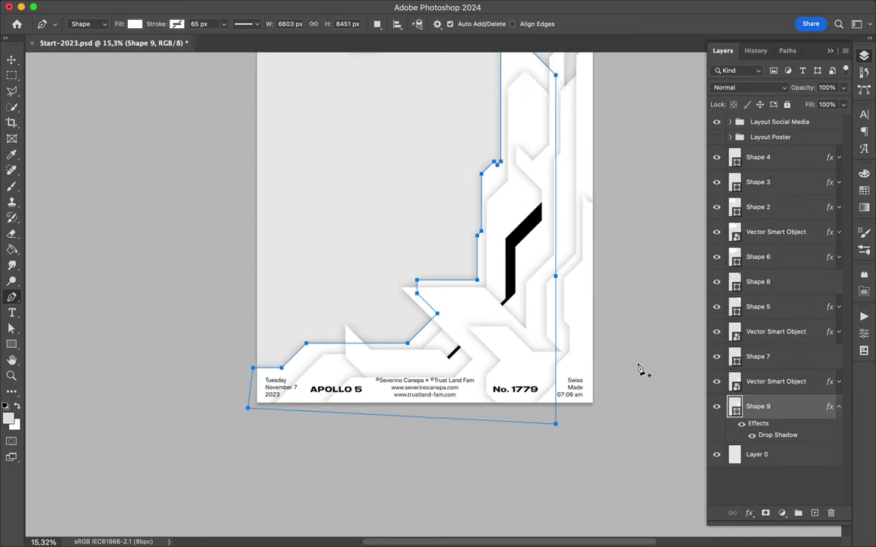
scroll(640, 367, up, 5)
scroll(641, 367, up, 5)
key(ctrl+s)
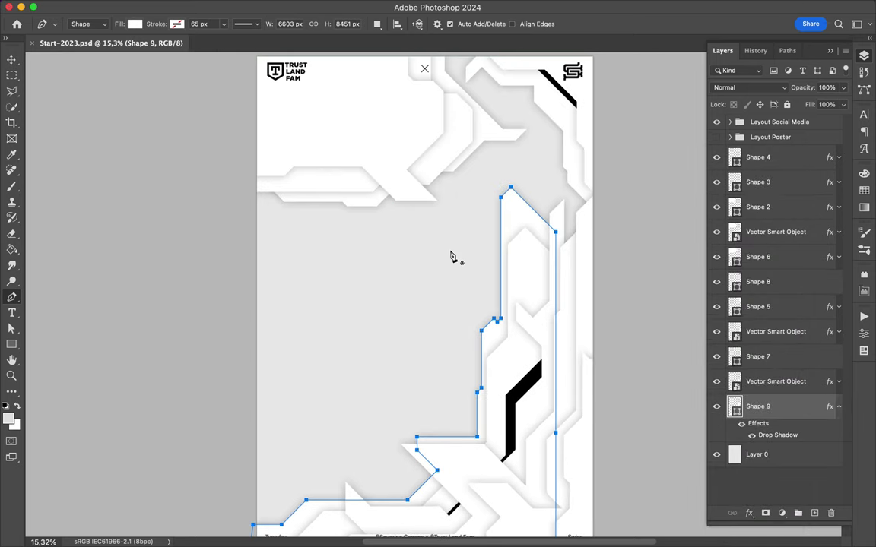
- Pen-draw white Shape 10 running down the left edge and out past the bottom
scroll(453, 220, down, 1)
click(283, 177)
click(283, 251)
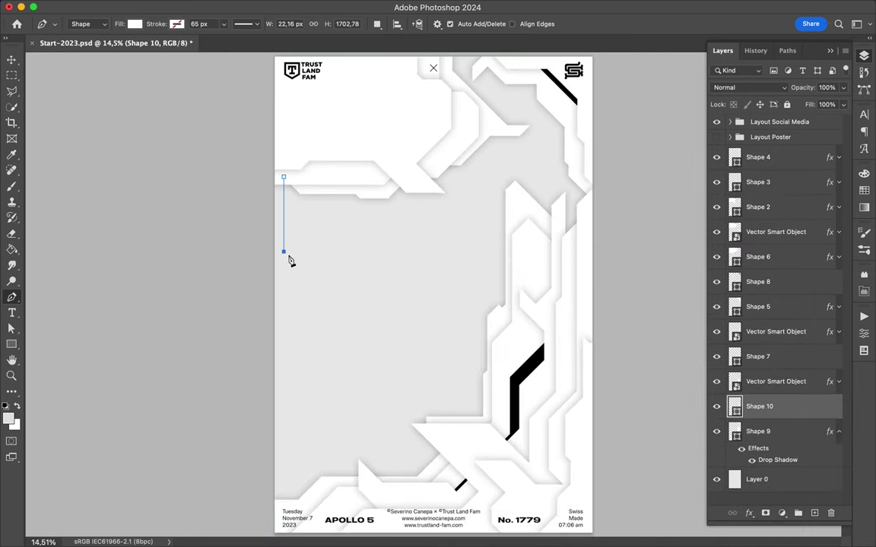
click(308, 437)
click(379, 438)
click(433, 494)
click(264, 513)
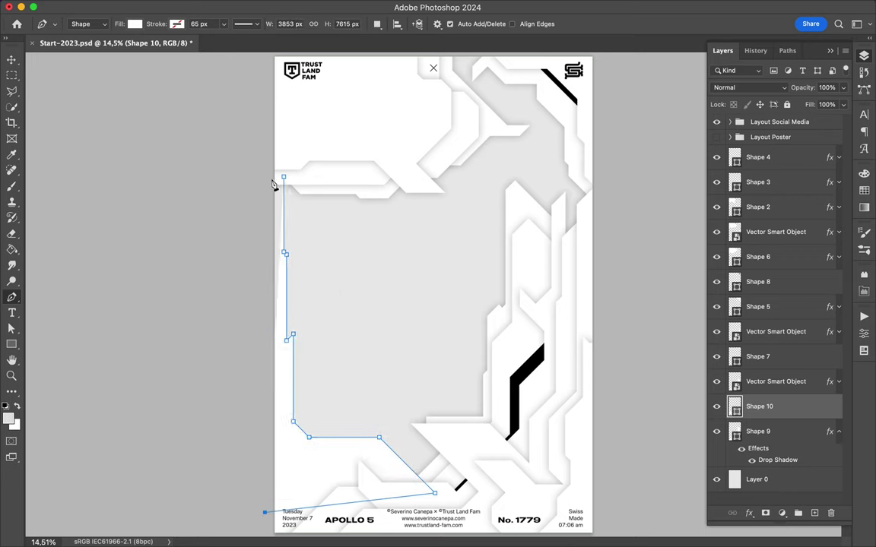
- Paste the drop shadow onto Shape 10 and select its whole path
key(v)
right_click(767, 407)
click(748, 522)
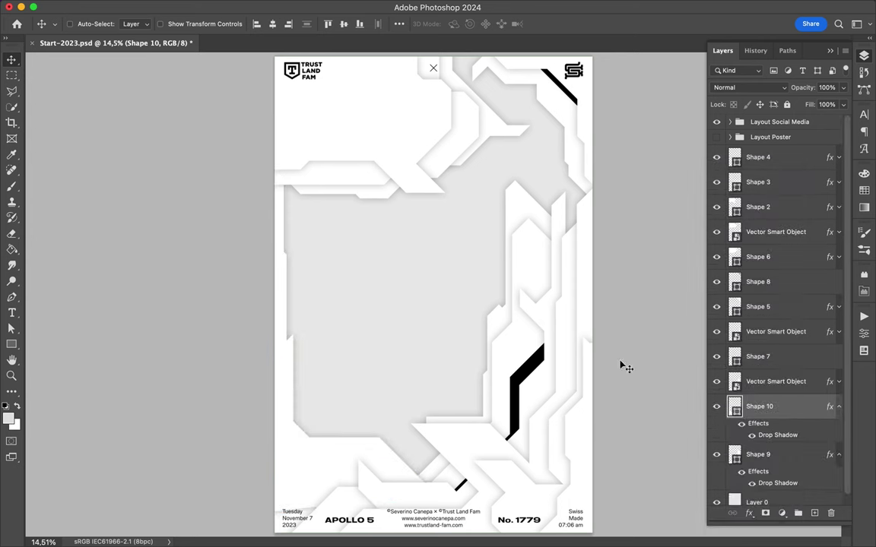
key(a)
click(301, 507)
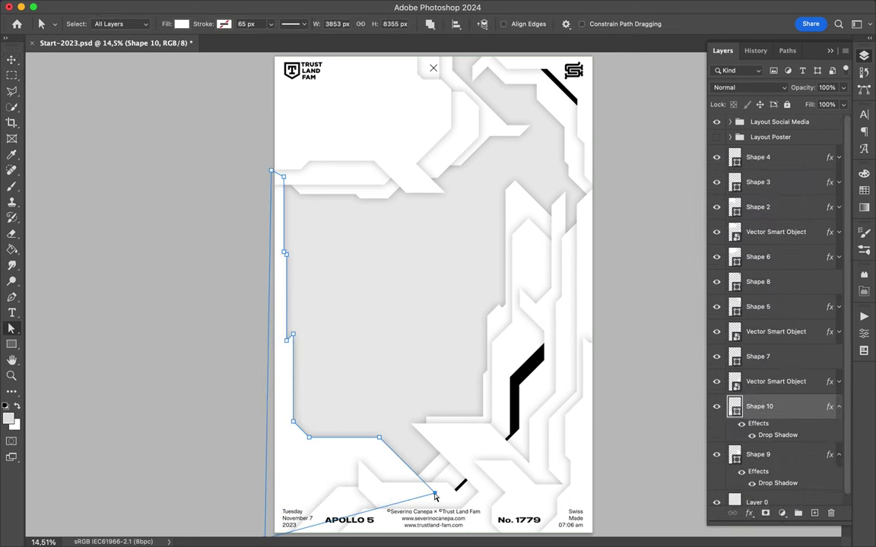
- Draw white Shape 11 at the left edge extending downward
key(p)
drag(273, 340, 282, 348)
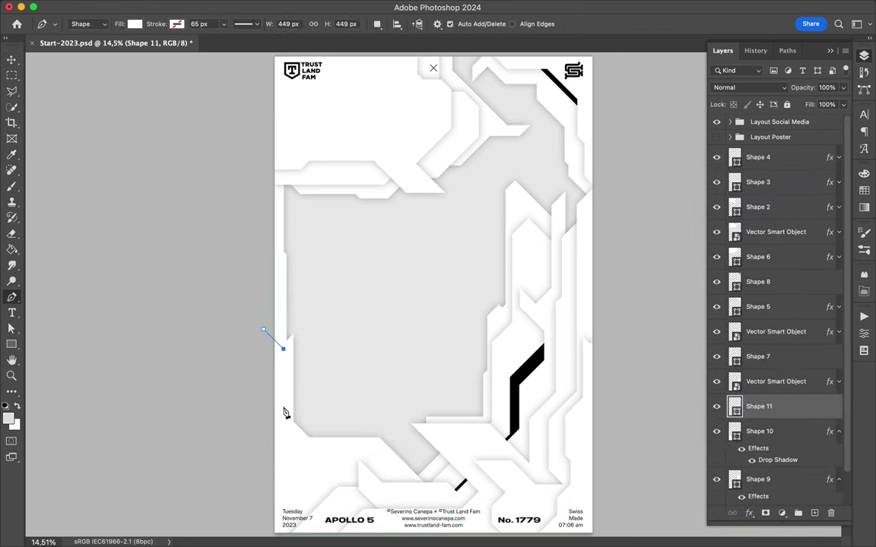
scroll(332, 513, down, 1)
click(331, 527)
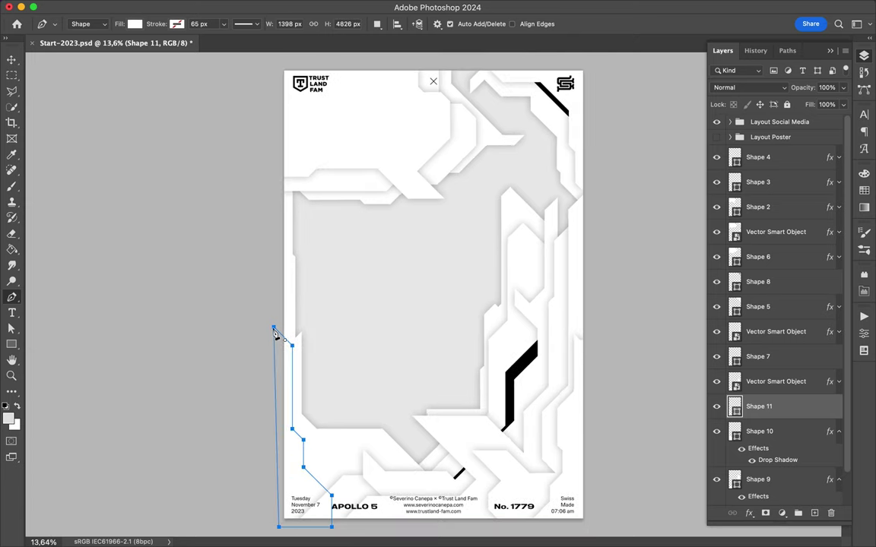
right_click(790, 412)
key(Escape)
right_click(753, 410)
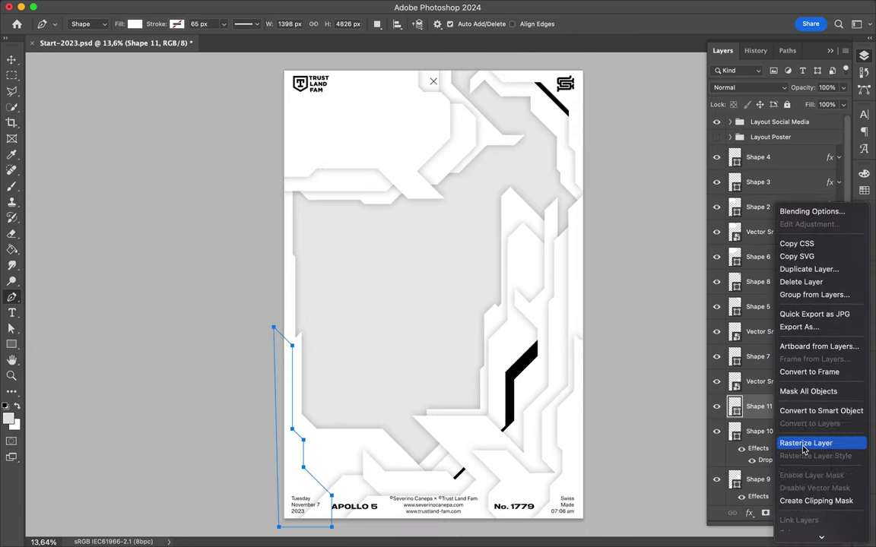
key(Escape)
key(v)
- Add the small black Shape 12 line near the lower right
scroll(554, 475, up, 2)
scroll(520, 417, up, 2)
super+click(520, 417)
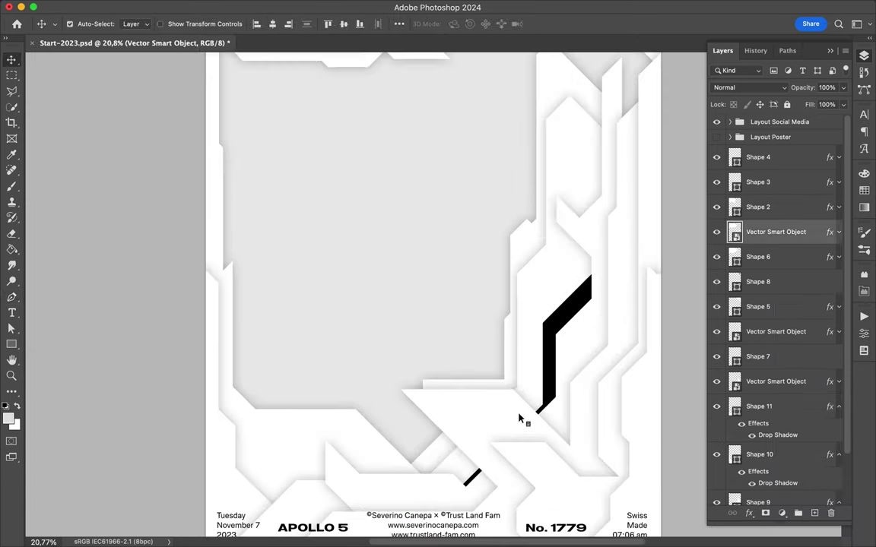
key(p)
click(560, 466)
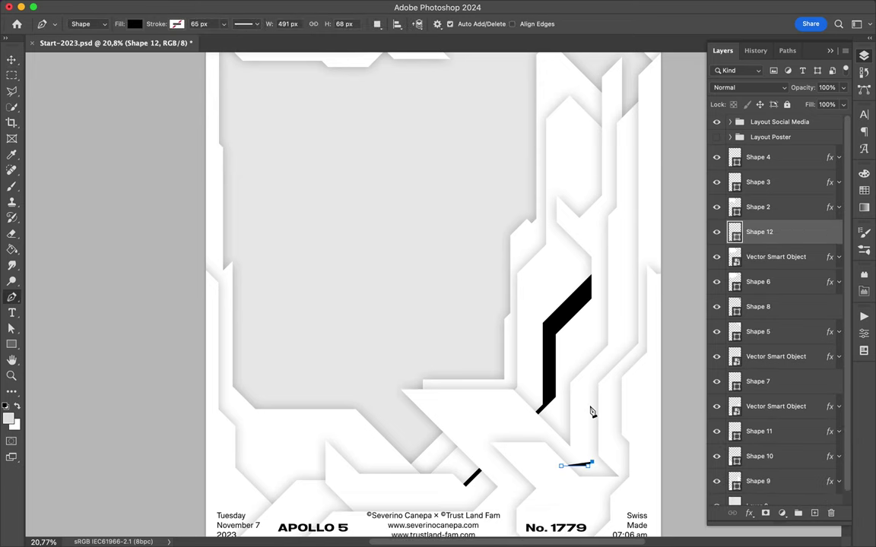
key(v)
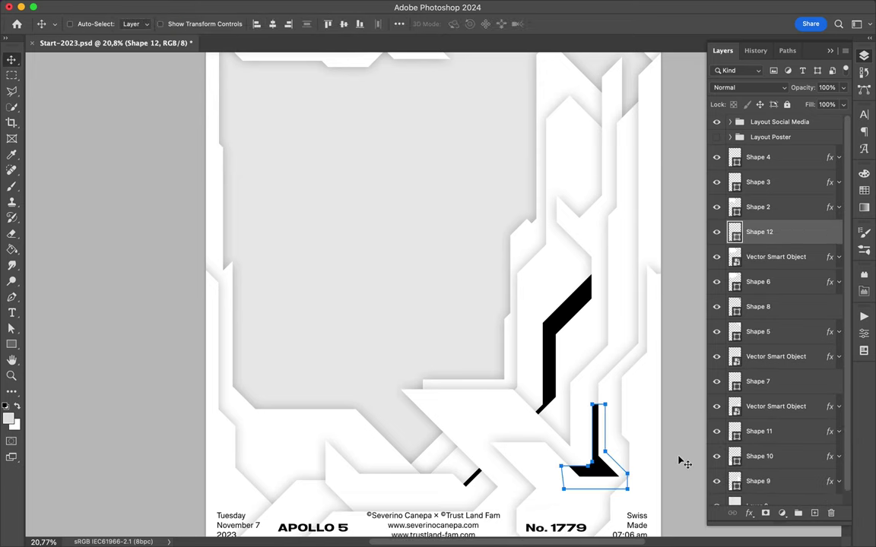
scroll(383, 387, up, 5)
scroll(389, 389, up, 5)
- Cut a thin tapered slit into the top-left white panel using Subtract Front Shape
super+click(342, 232)
key(p)
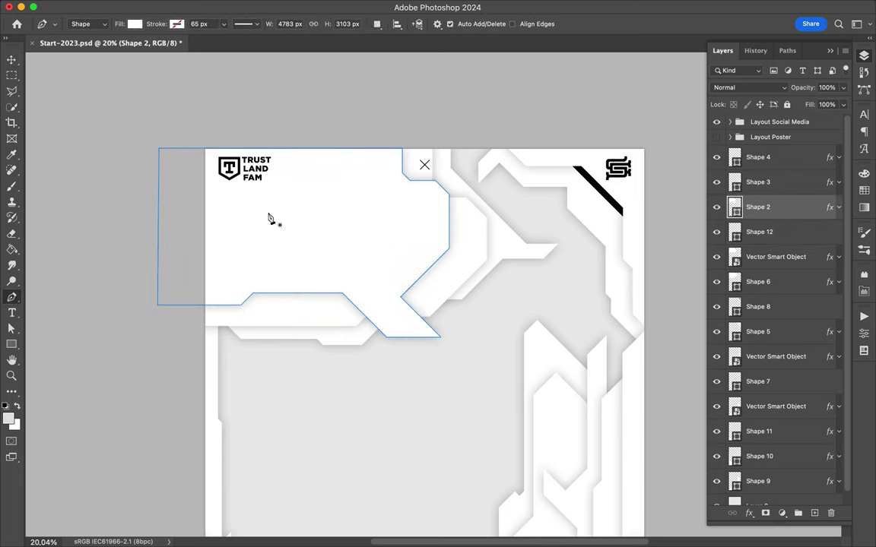
click(377, 24)
click(427, 50)
click(435, 218)
scroll(362, 198, up, 2)
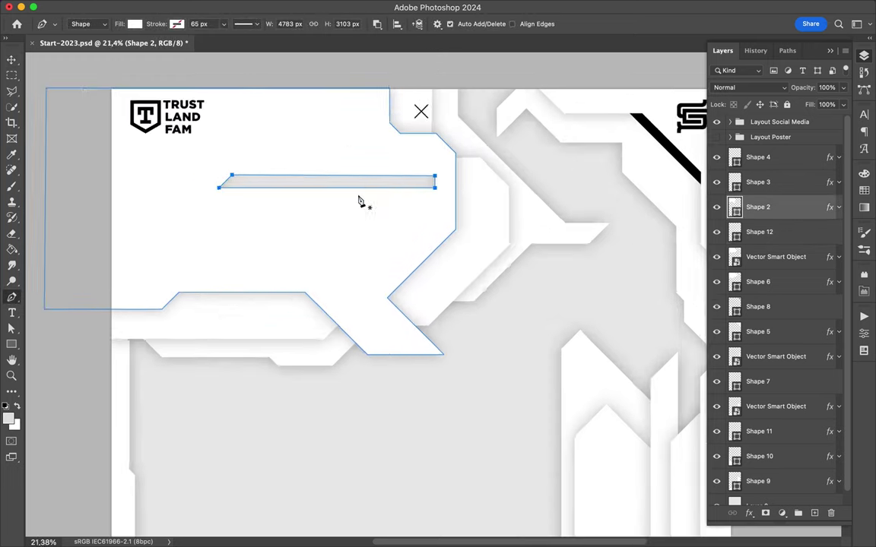
scroll(410, 172, up, 2)
key(a)
drag(436, 156, 431, 184)
- Give the narrow Rectangle 3 slot an inner shadow and narrow it to about 85 px
key(u)
double_click(813, 209)
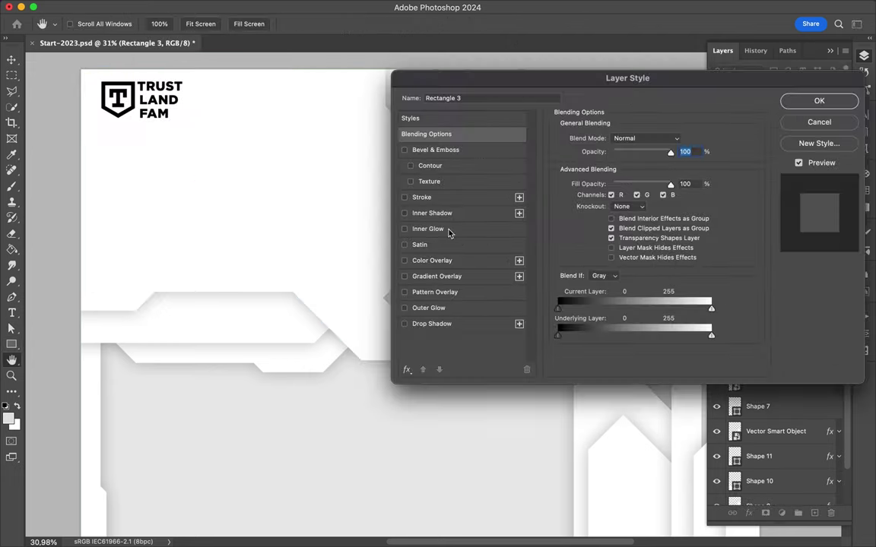
click(430, 213)
drag(513, 84, 411, 241)
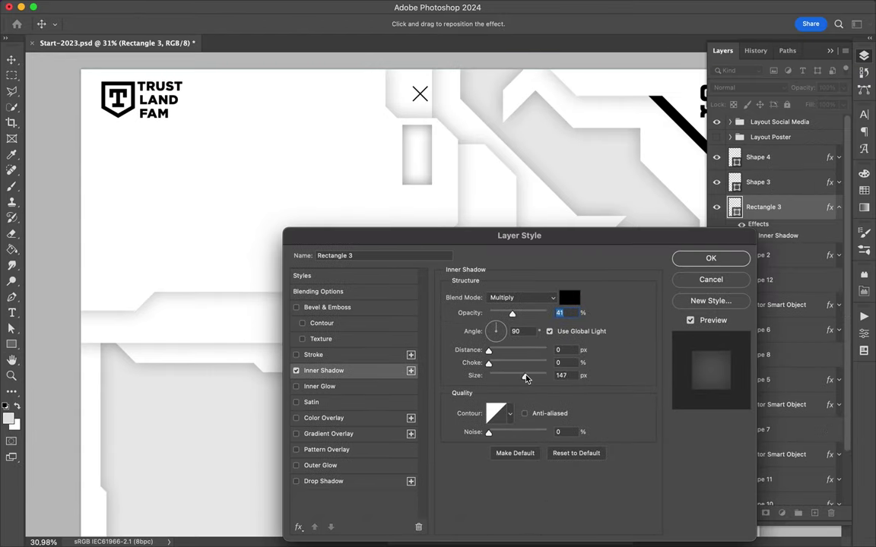
click(723, 259)
drag(403, 155, 427, 155)
- Draw a small circle below the TRUST LAND FAM logo with the Ellipse Tool
right_click(11, 344)
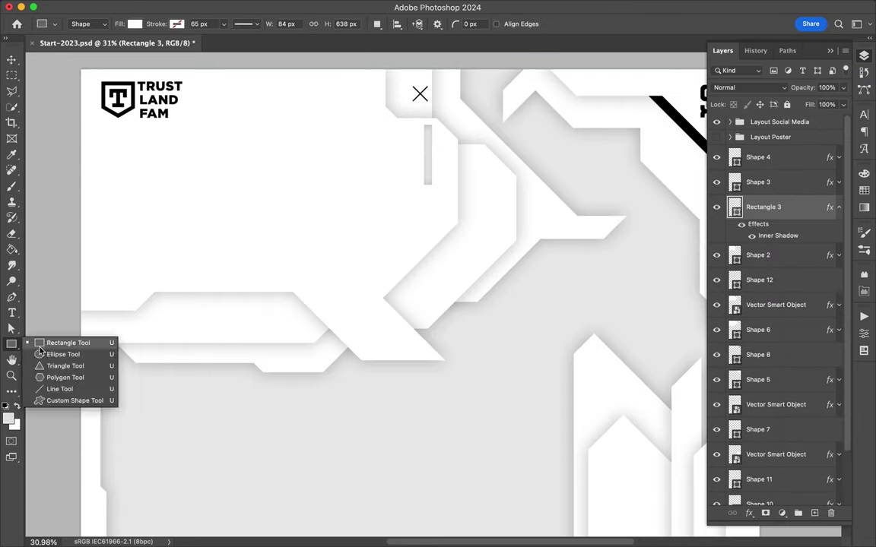
click(57, 355)
drag(152, 201, 188, 234)
click(864, 57)
click(863, 56)
- Add an inner shadow to Ellipse 1 and move it down and right
right_click(821, 213)
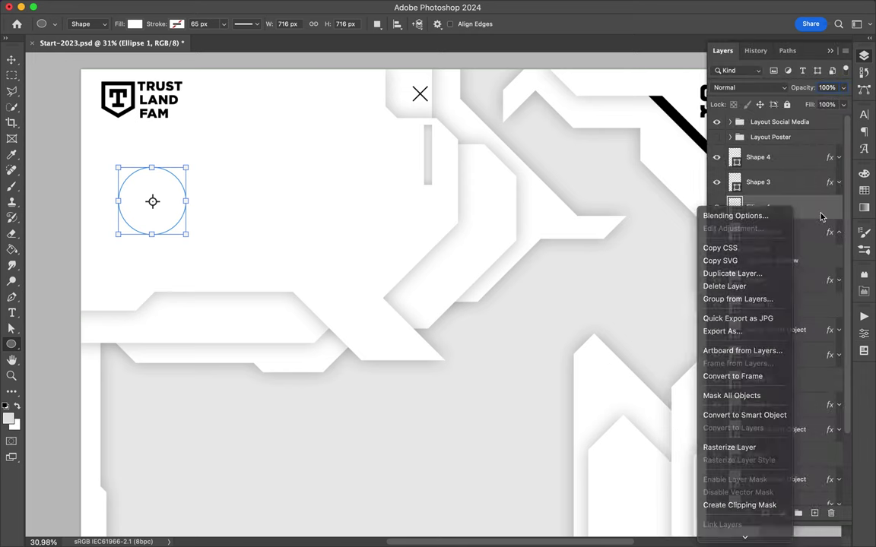
double_click(821, 213)
click(297, 370)
click(711, 259)
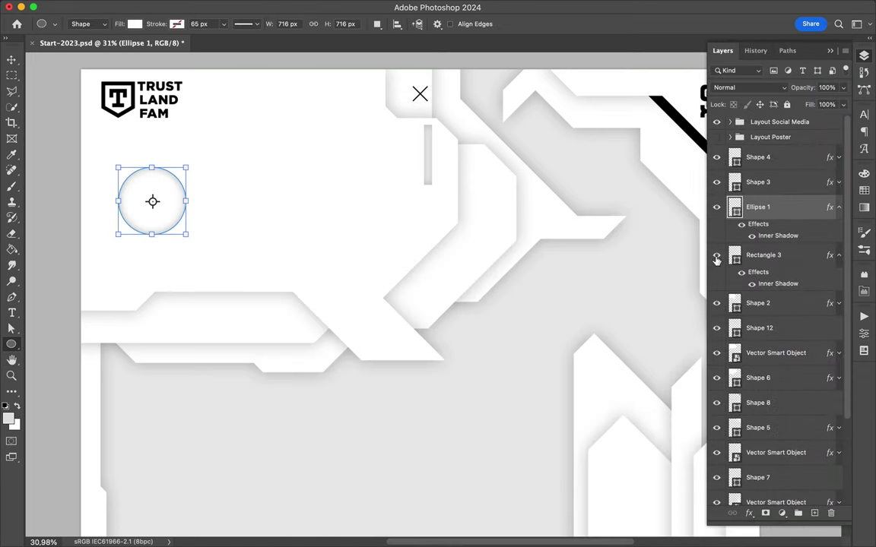
drag(175, 214, 229, 255)
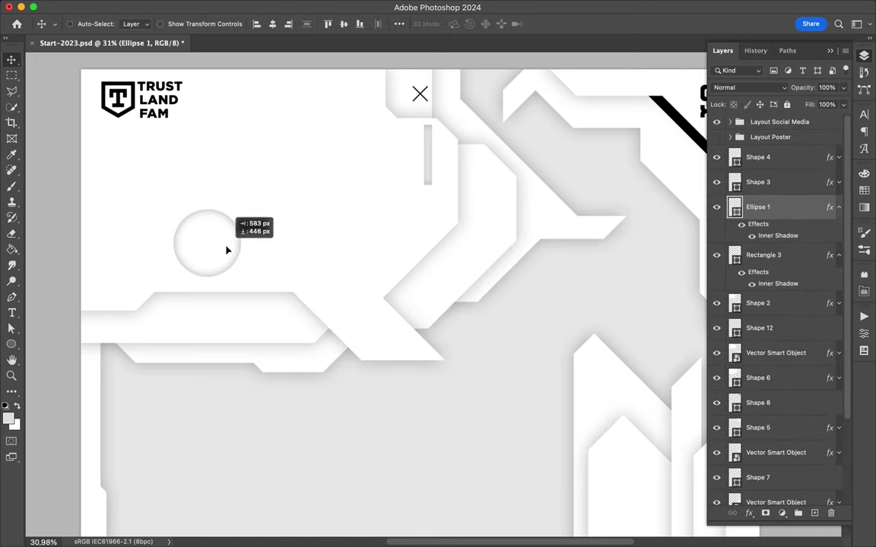
- Dismiss the ellipse size prompt and select the Rectangle 3 layer
click(436, 180)
key(Escape)
key(v)
click(427, 161)
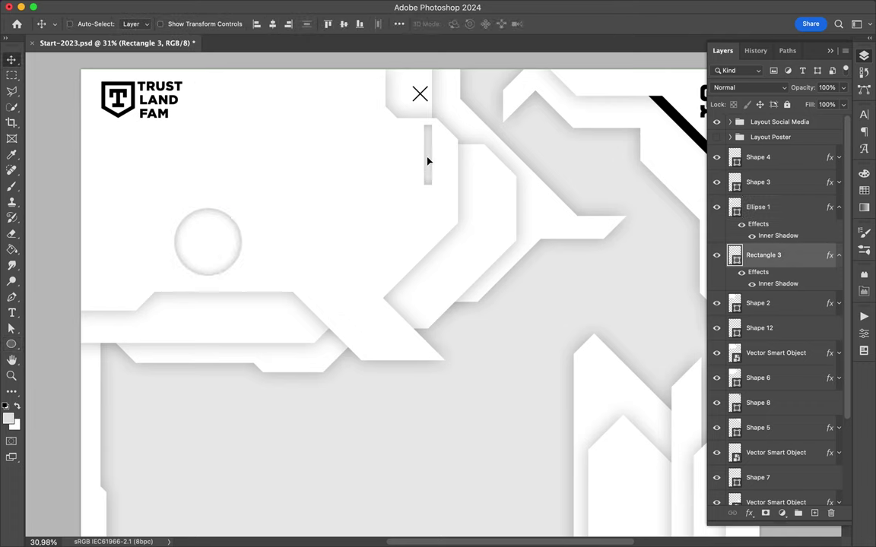
scroll(470, 178, down, 2)
- Draw black Shape 13 as a diagonal bar near the top and stack it below Shape 12
scroll(469, 177, down, 5)
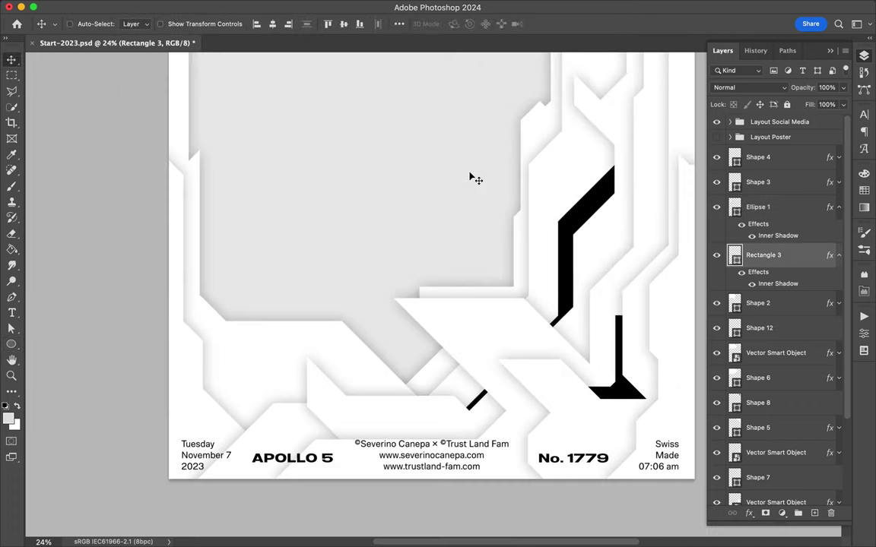
scroll(469, 179, down, 1)
scroll(469, 181, down, 3)
scroll(411, 109, up, 2)
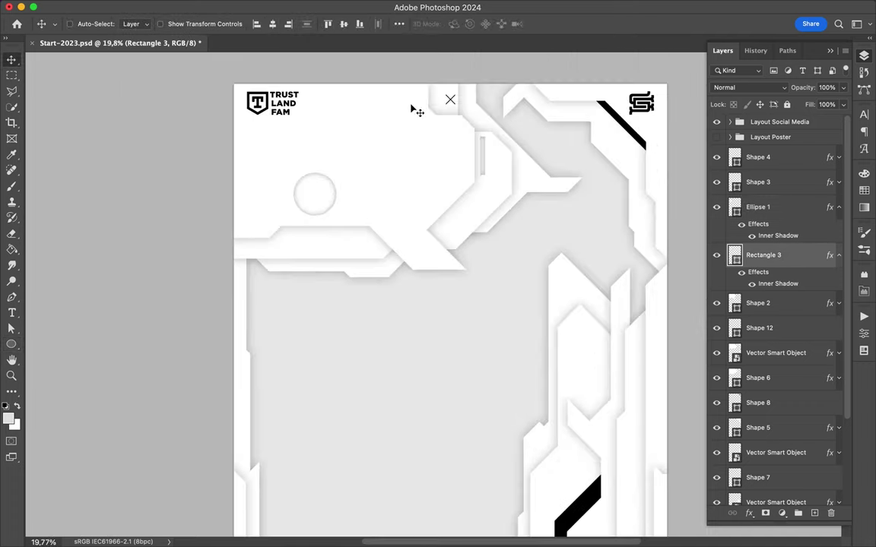
key(p)
click(427, 235)
click(417, 231)
click(135, 23)
click(62, 80)
drag(758, 254, 764, 351)
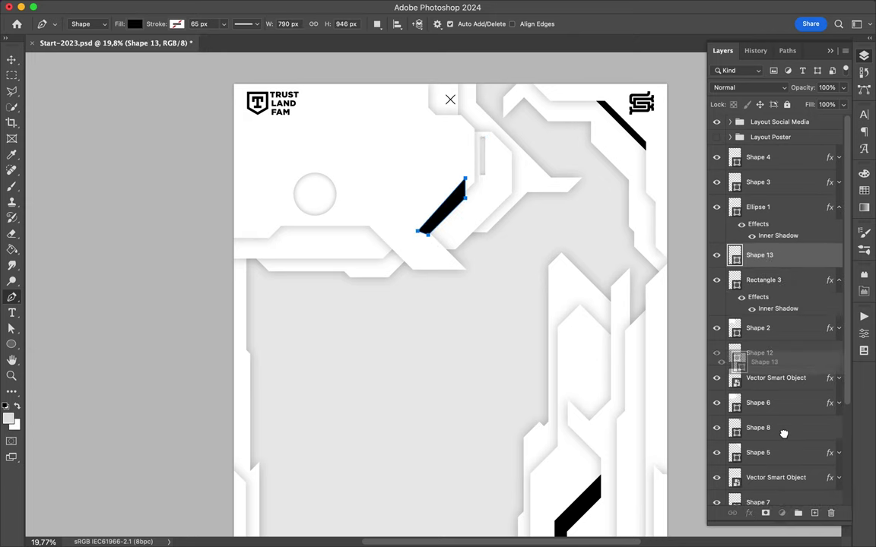
- Draw black chevron Shape 14 at the bottom left and move it lower in the layers
scroll(621, 269, down, 5)
click(259, 401)
click(295, 436)
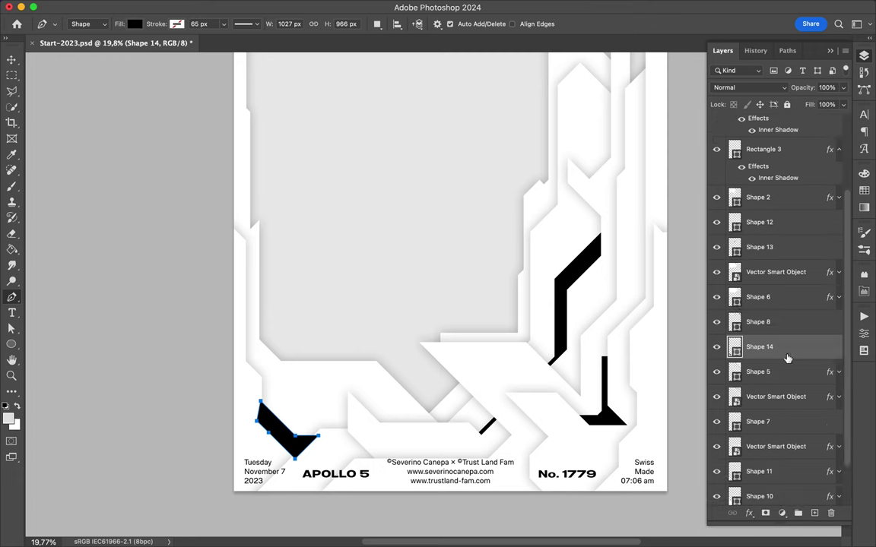
drag(759, 353, 764, 463)
key(v)
scroll(486, 264, up, 5)
- Draw a large white circle, Ellipse 2, across the poster centre
key(u)
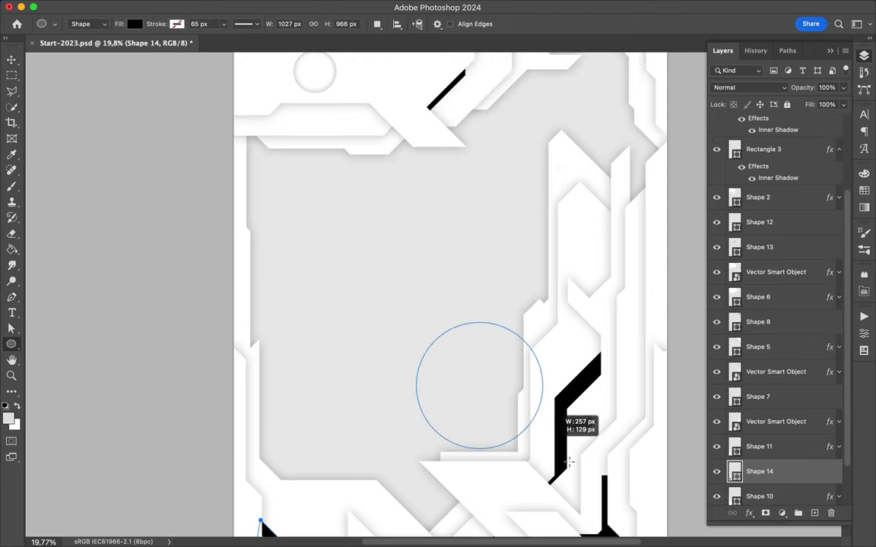
drag(414, 319, 760, 494)
key(v)
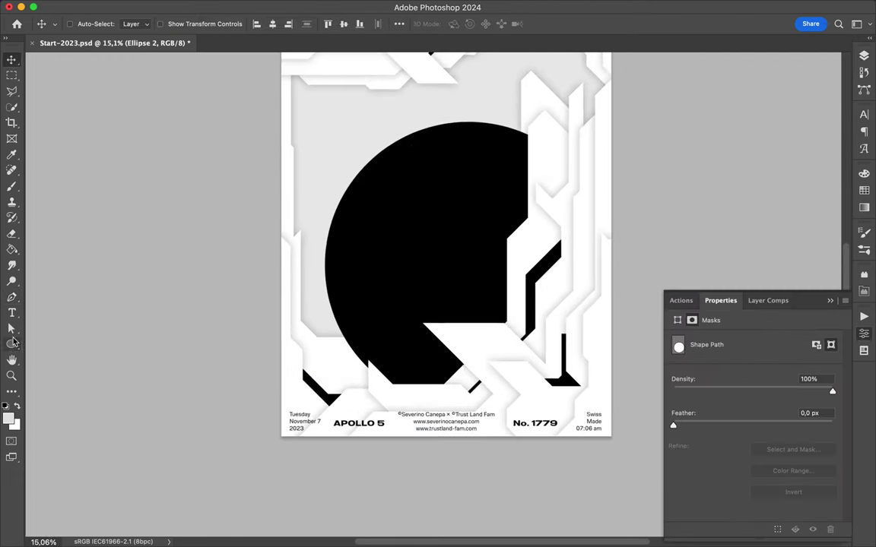
click(12, 343)
click(110, 24)
key(a)
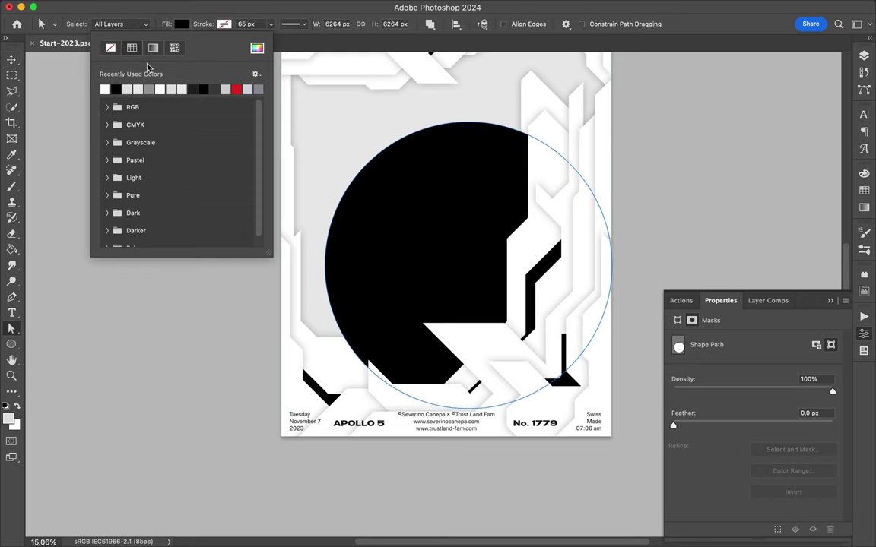
click(105, 89)
- Paste the drop shadow onto Ellipse 2 and Alt-drag an offset copy
click(864, 55)
right_click(730, 472)
click(754, 476)
key(v)
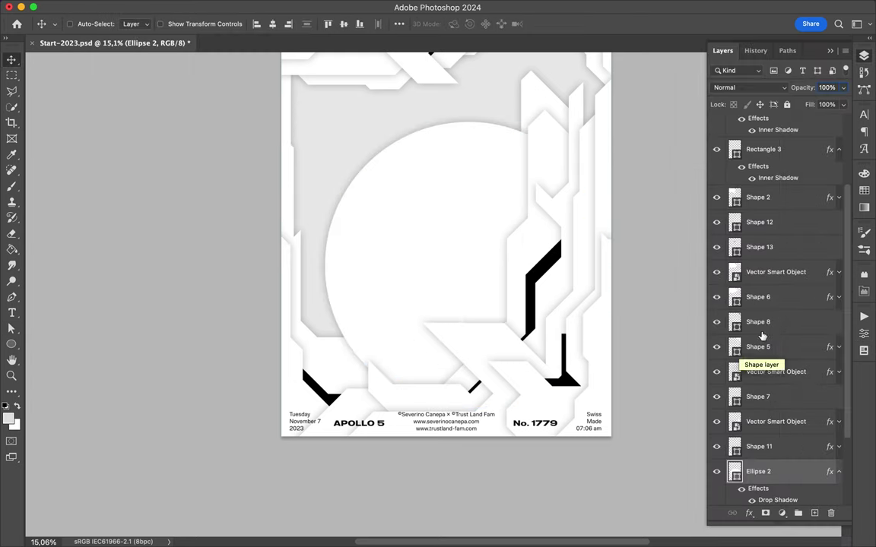
scroll(783, 350, down, 3)
scroll(630, 370, up, 2)
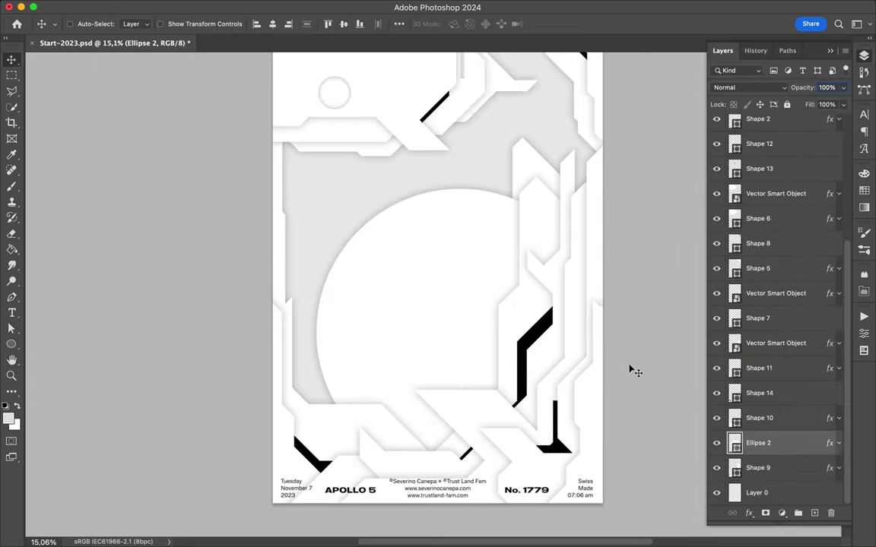
drag(403, 305, 379, 282)
scroll(426, 319, down, 2)
- Draw white angular Shape 15 over the big circle, above Shape 10, with the pasted drop shadow
scroll(448, 325, up, 3)
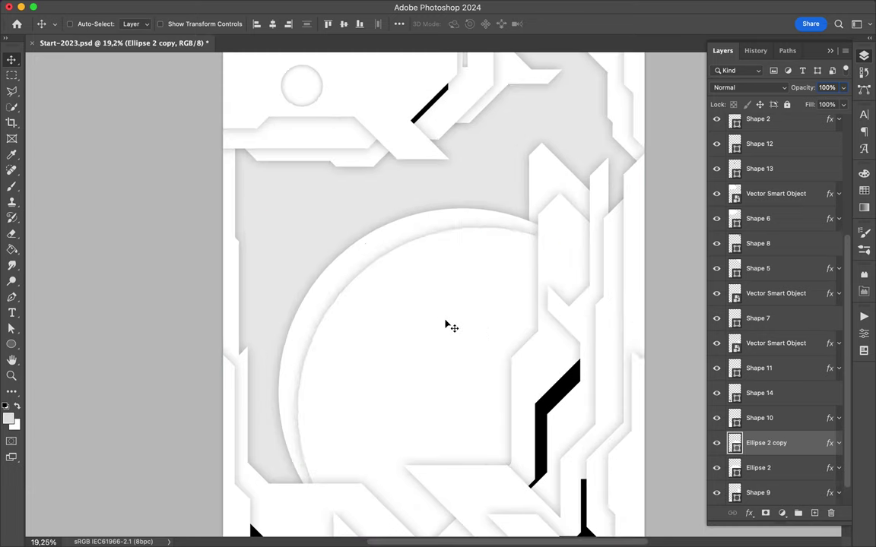
key(p)
click(482, 489)
click(453, 460)
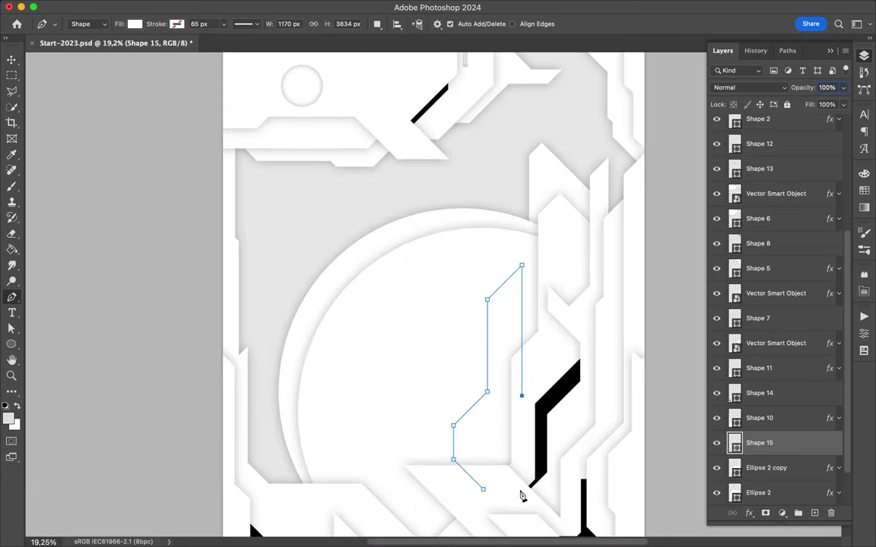
drag(752, 443, 749, 417)
right_click(733, 417)
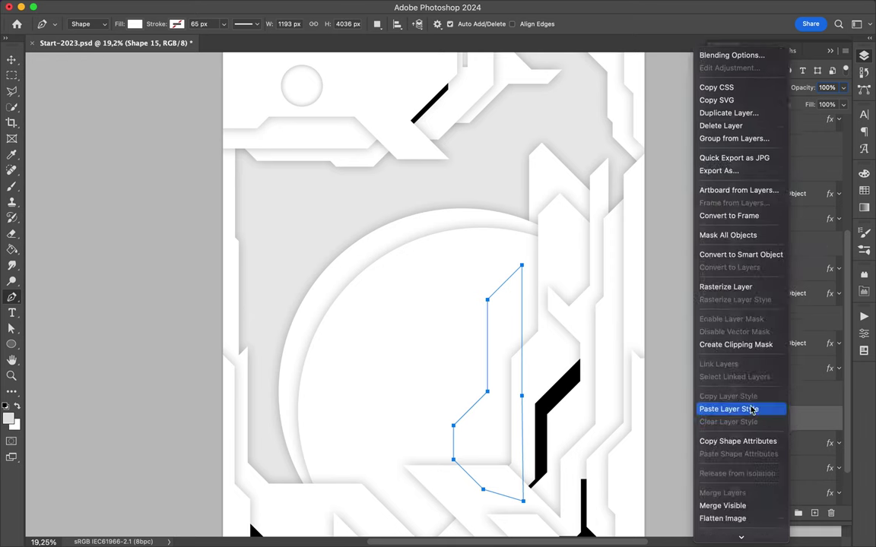
click(727, 462)
key(v)
drag(493, 427, 498, 415)
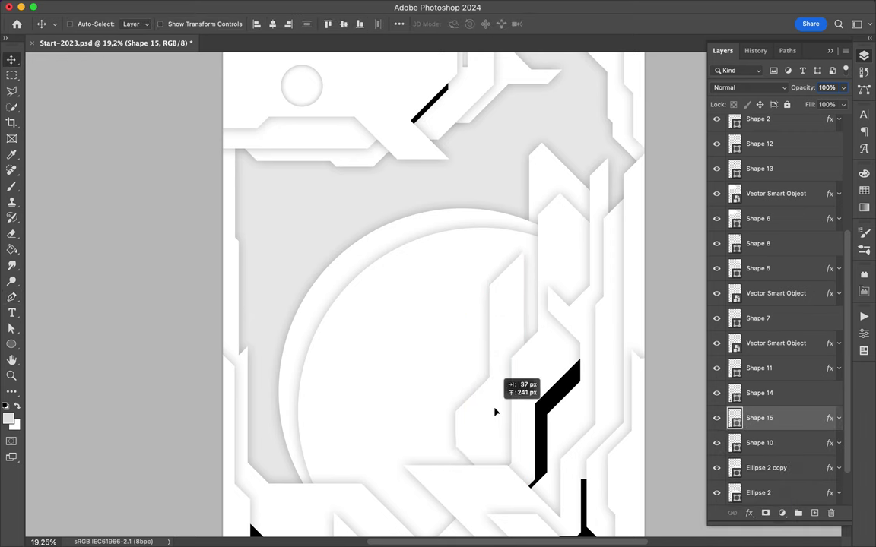
scroll(444, 261, down, 5)
- Draw white Shape 16 at the poster's left edge and move it above Ellipse 2
key(p)
click(242, 247)
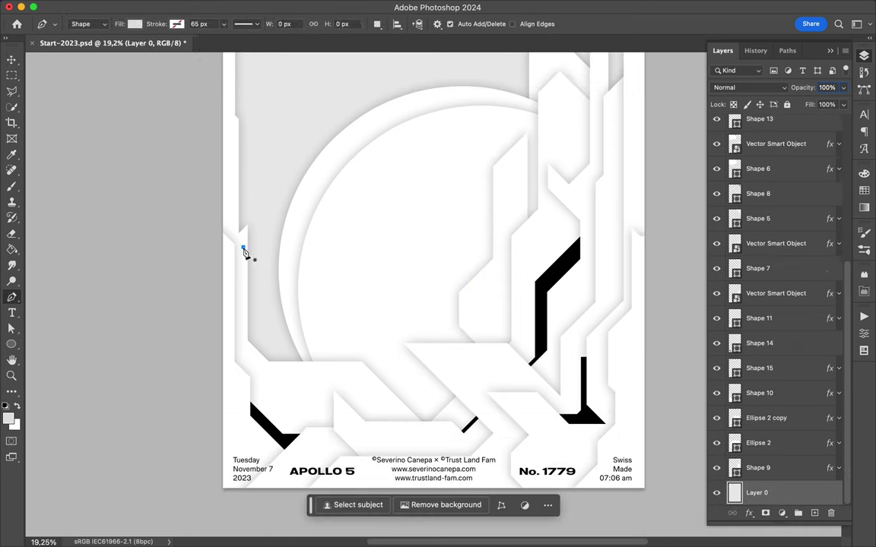
click(252, 257)
click(253, 333)
click(242, 247)
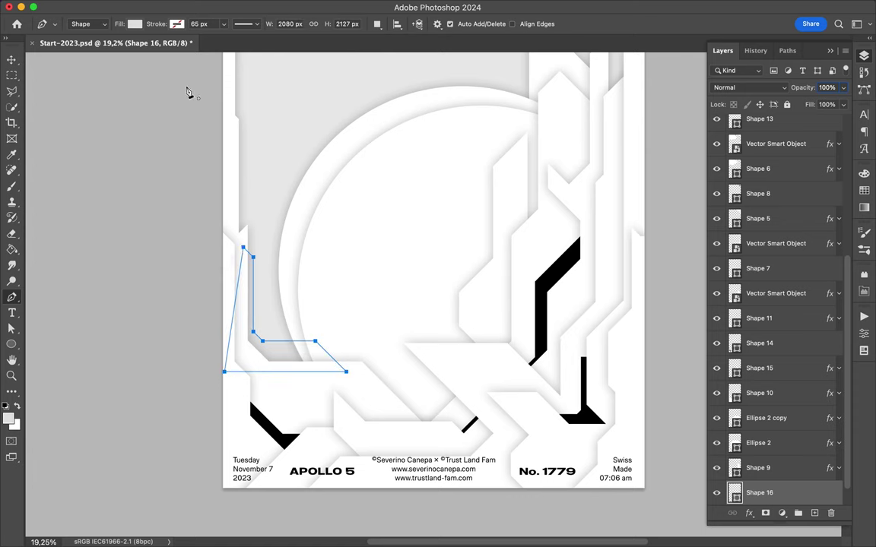
click(134, 23)
click(57, 88)
right_click(736, 493)
key(Escape)
key(v)
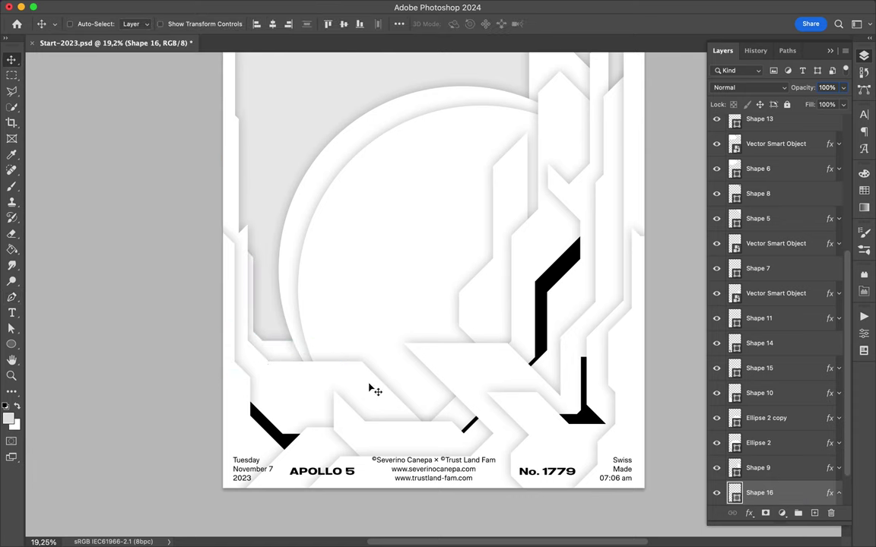
drag(241, 324, 253, 317)
drag(760, 469, 790, 404)
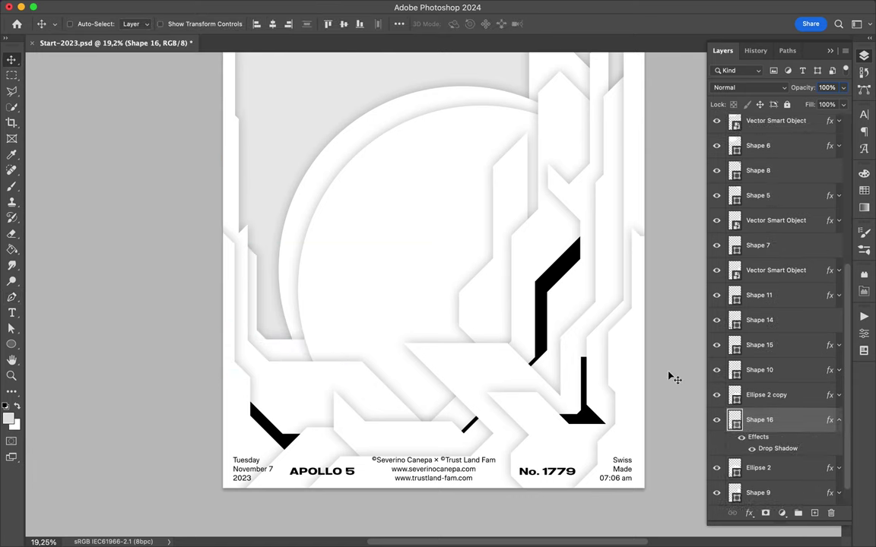
- Draw small Shape 17 at the upper right, paste the drop shadow, and position it
scroll(600, 333, up, 2)
scroll(592, 332, up, 2)
scroll(590, 332, up, 2)
key(p)
click(559, 290)
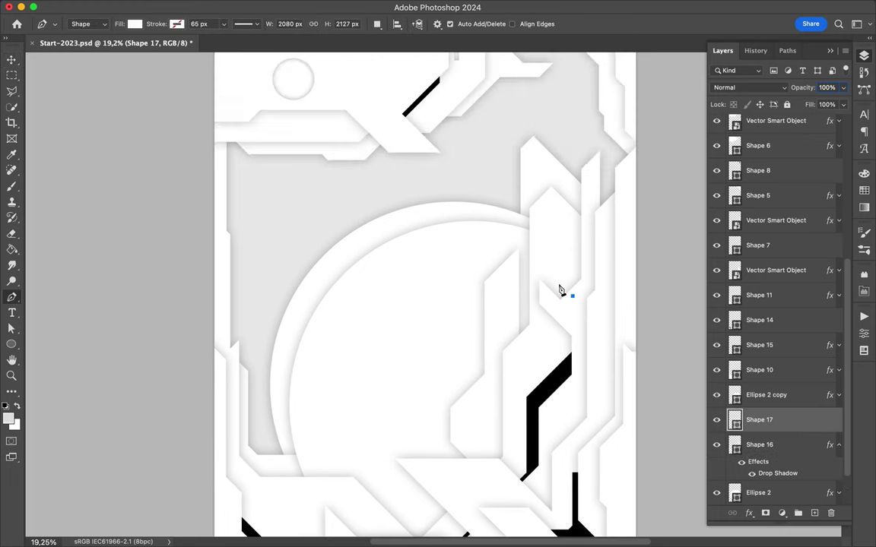
key(v)
click(561, 254)
key(p)
click(562, 284)
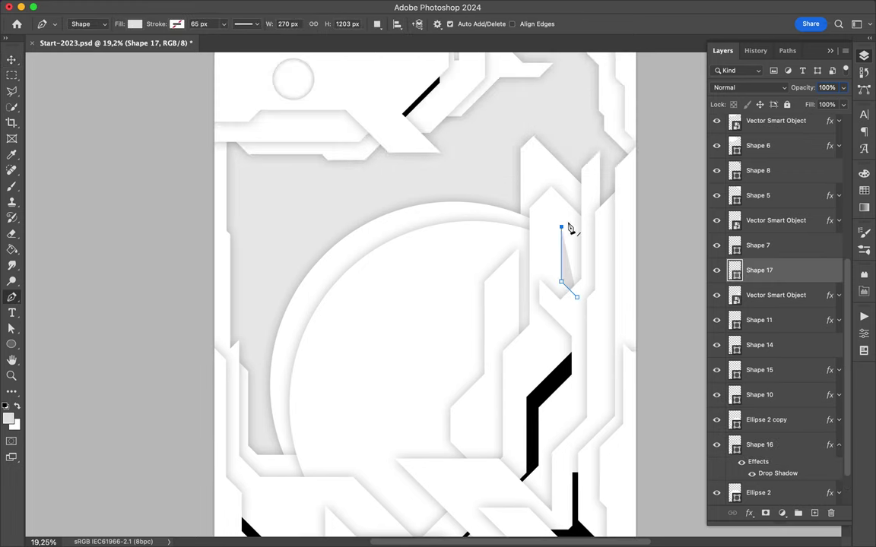
click(134, 23)
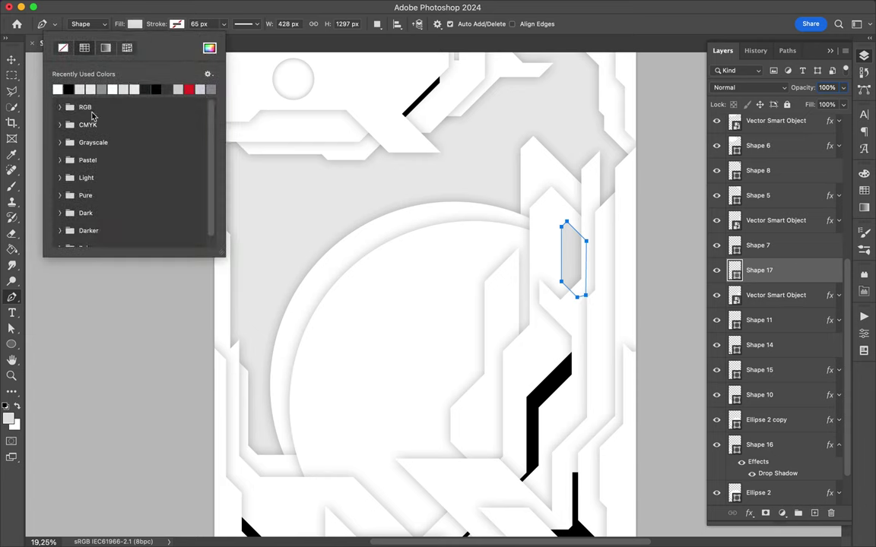
right_click(806, 271)
click(760, 532)
key(v)
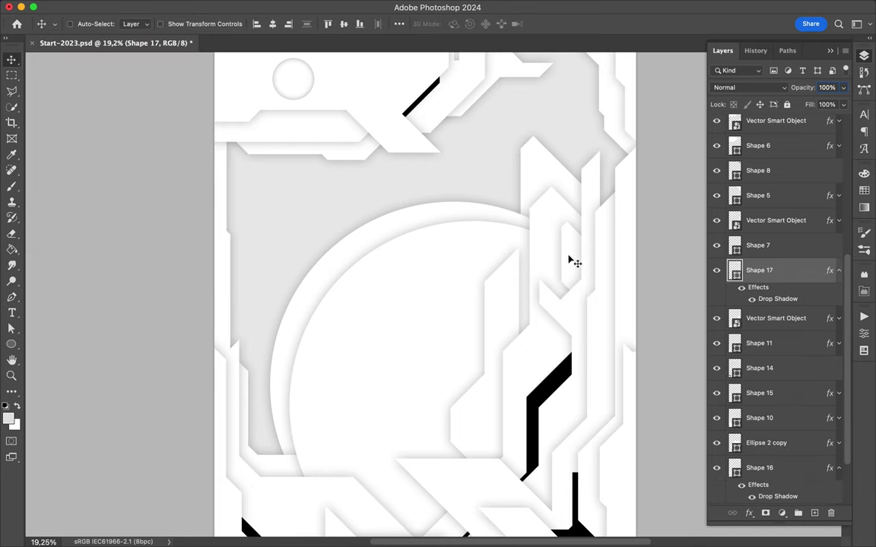
drag(569, 260, 572, 266)
scroll(572, 266, down, 3)
- Draw long angular Shape 18 along the right side with drop shadow, raised above Shape 13
key(p)
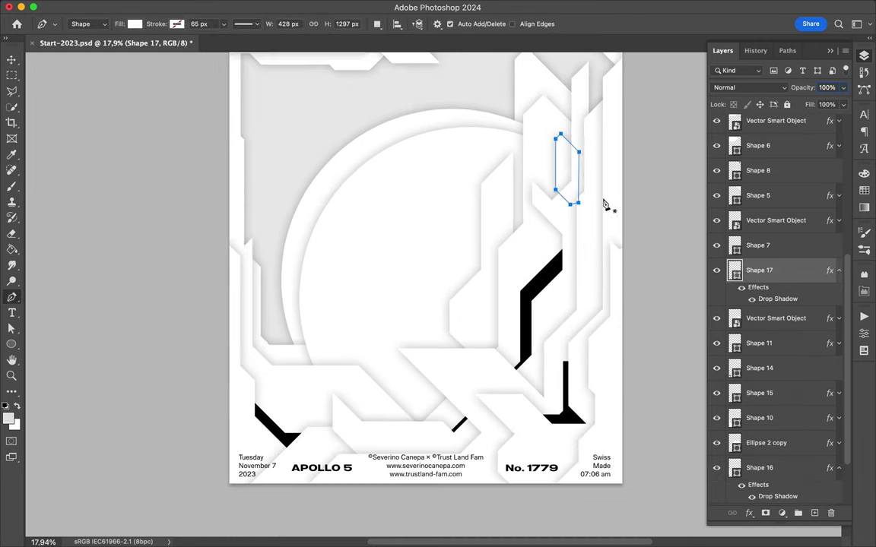
drag(590, 203, 614, 179)
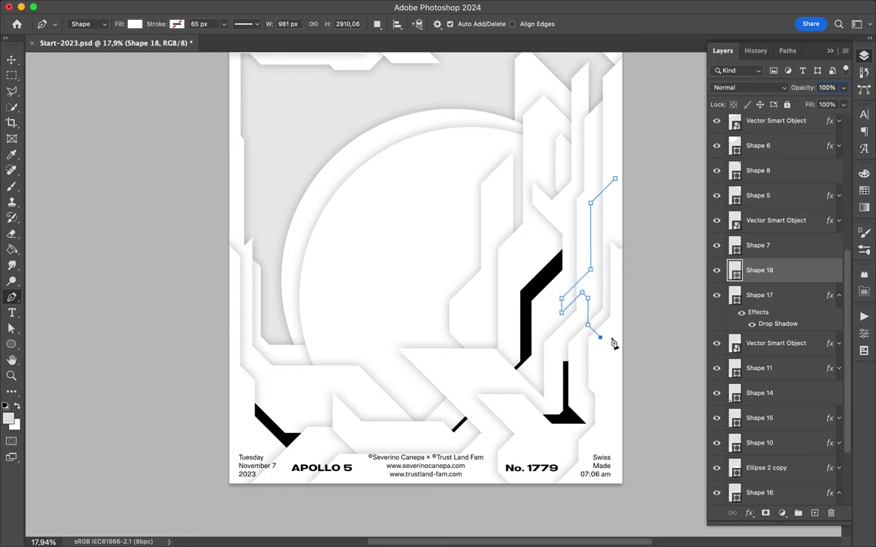
right_click(760, 271)
click(730, 463)
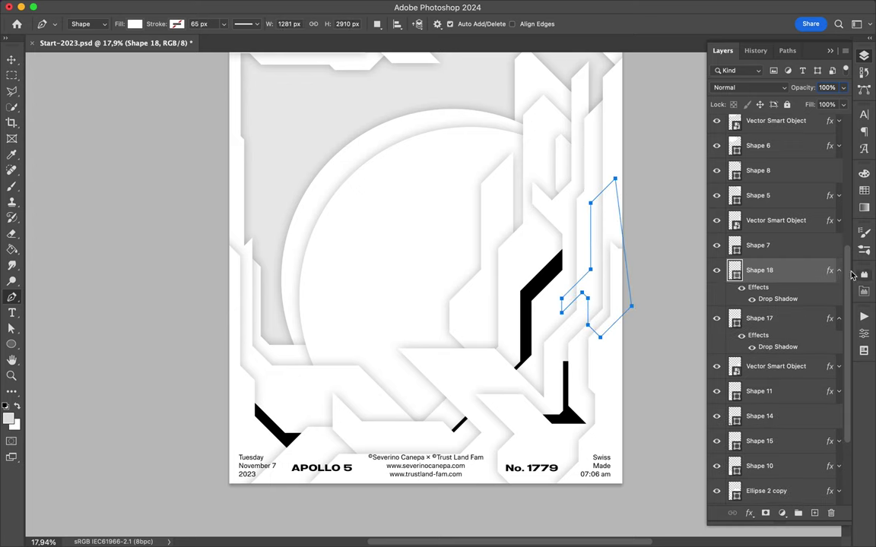
key(v)
mouse_move(766, 273)
mouse_down()
mouse_move(771, 201)
mouse_move(722, 176)
mouse_up()
- Above Rectangle 3, draw a parallelogram as Shape 19 and rasterize it
scroll(334, 271, up, 5)
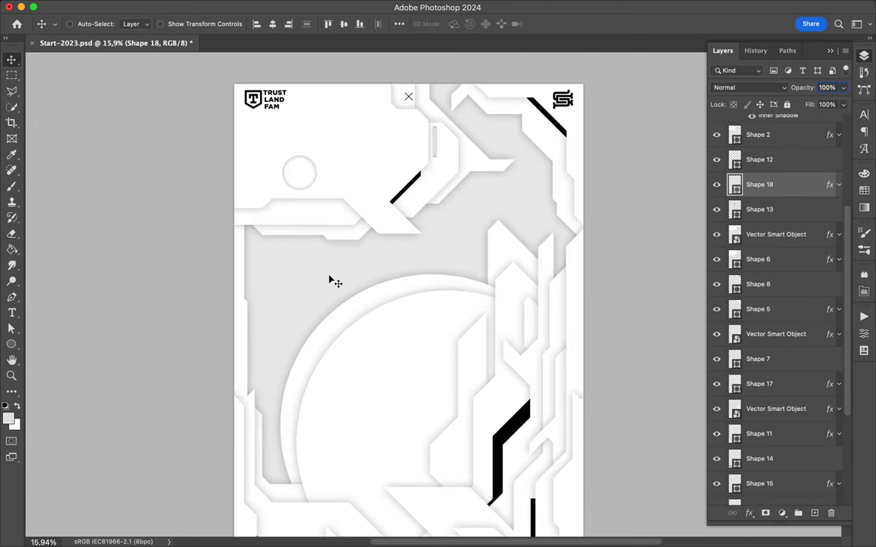
super+click(459, 143)
scroll(447, 235, up, 2)
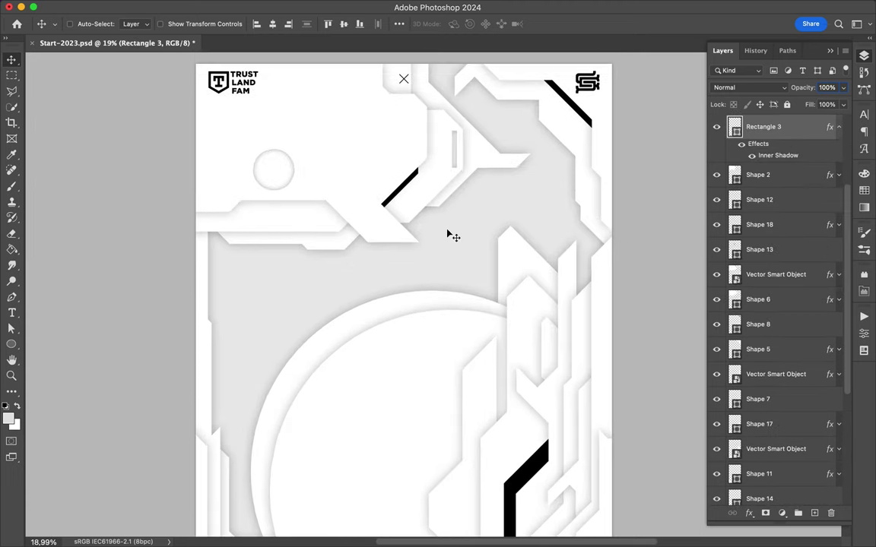
scroll(441, 253, down, 1)
key(p)
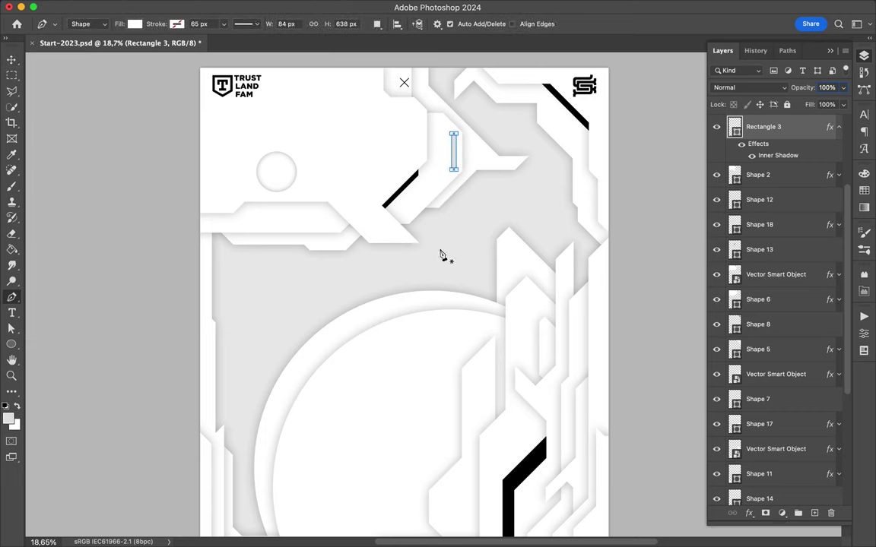
click(323, 176)
click(370, 223)
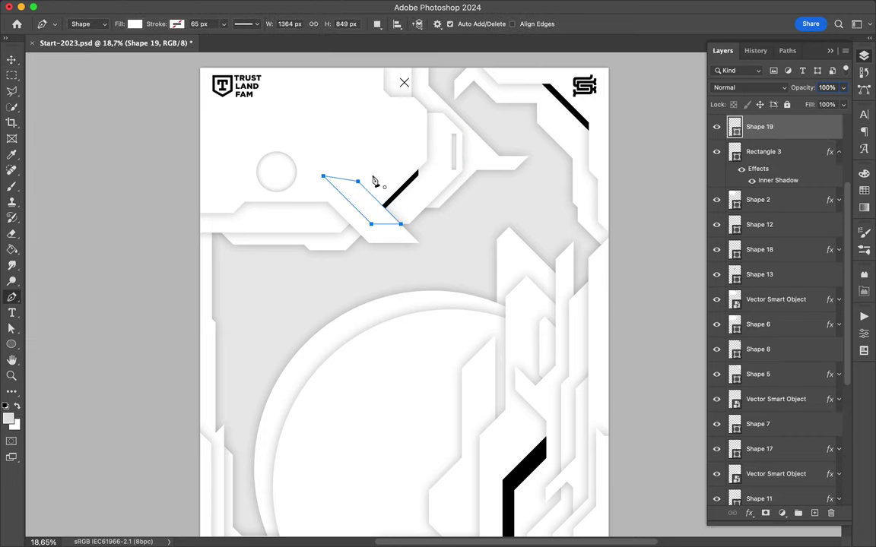
right_click(760, 127)
click(760, 367)
- Select the parallelogram with the Polygonal Lasso and add a new empty layer above it
key(l)
click(384, 188)
click(313, 188)
click(294, 169)
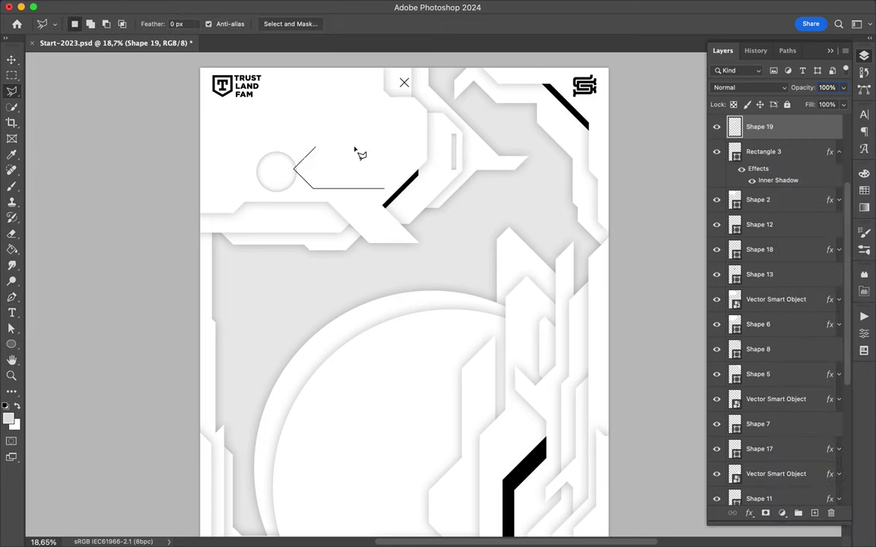
double_click(360, 155)
key(ctrl+d)
key(v)
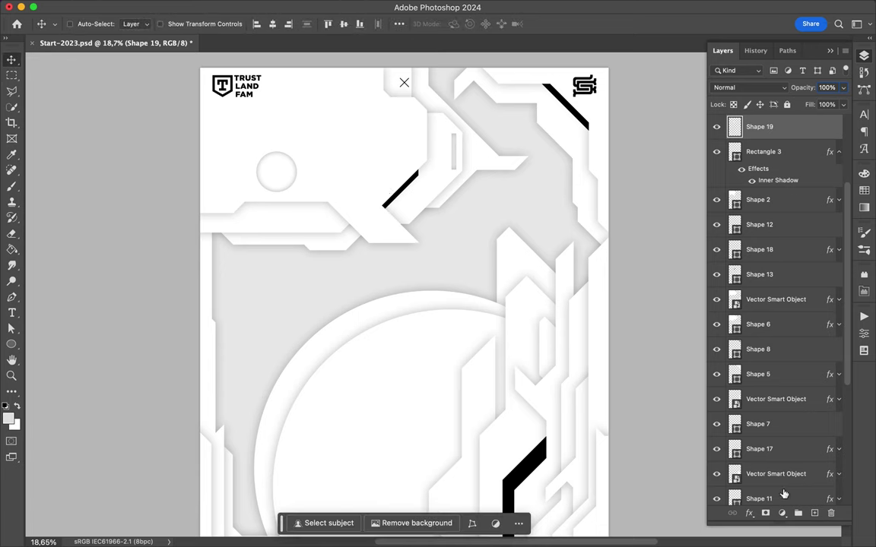
click(814, 513)
key(ctrl+shift+d)
- Try a purple-to-pink gradient fill in the parallelogram, then undo it
click(12, 249)
click(82, 248)
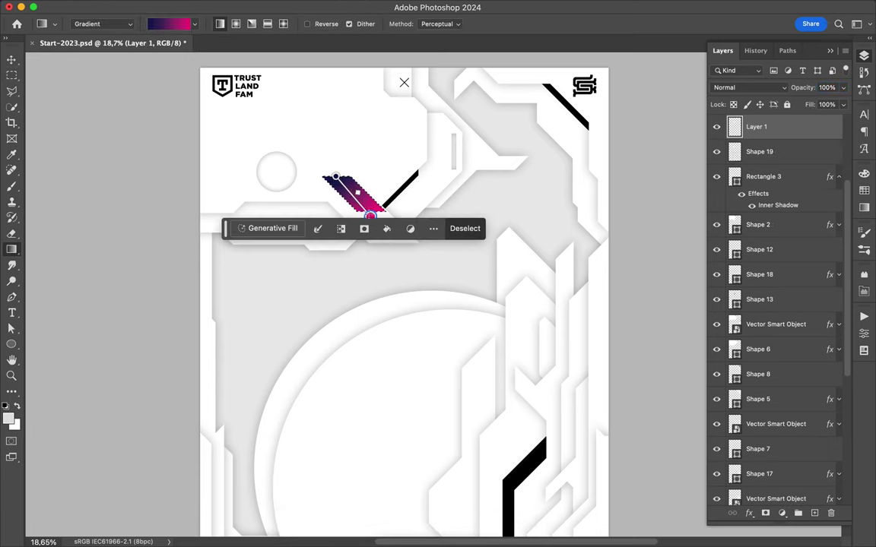
drag(369, 216, 354, 208)
right_click(12, 250)
click(72, 248)
key(v)
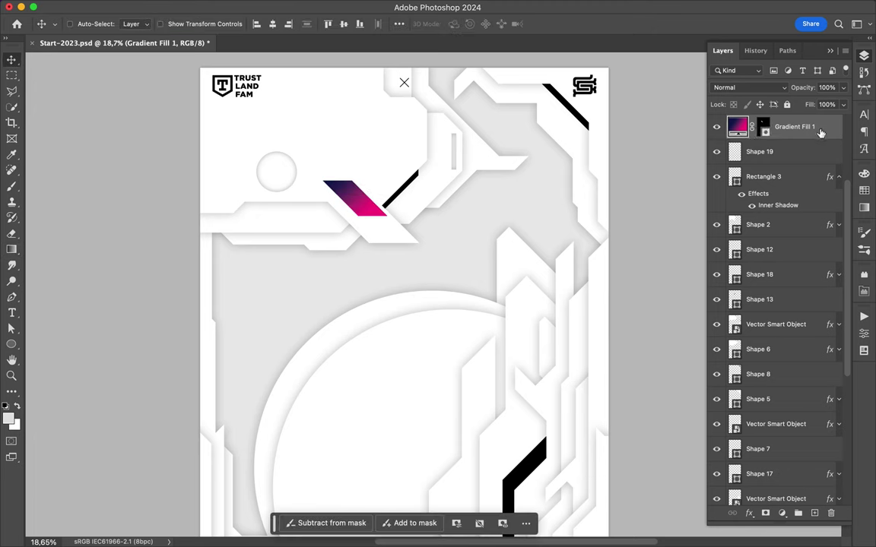
right_click(783, 127)
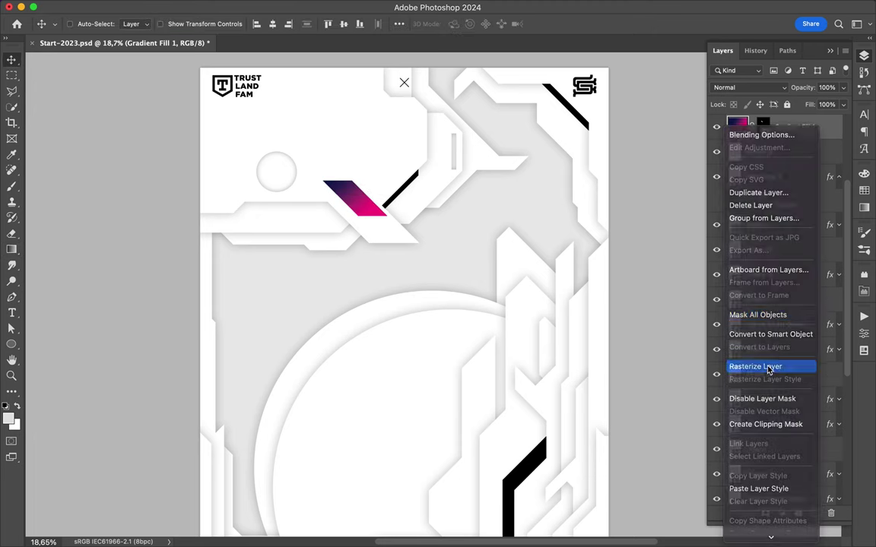
click(753, 365)
key(ctrl+z)
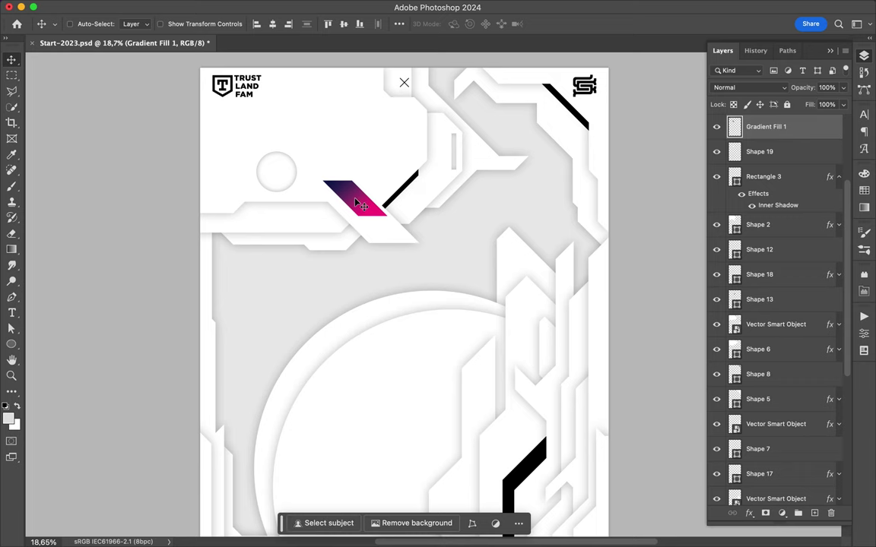
key(ctrl+z)
- Fill the parallelogram with the rainbow gradient preset, then rasterize Gradient Fill 1 and apply its mask
key(g)
click(171, 24)
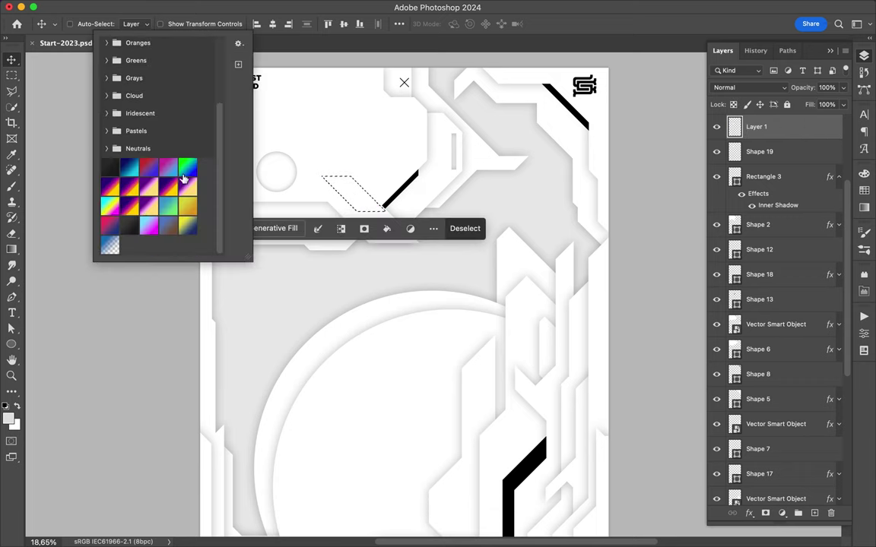
key(g)
key(v)
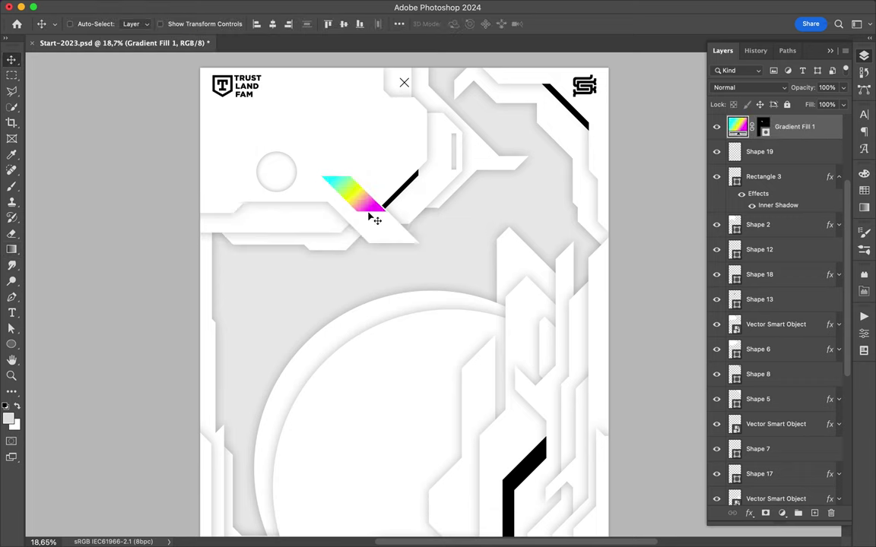
right_click(735, 121)
click(807, 143)
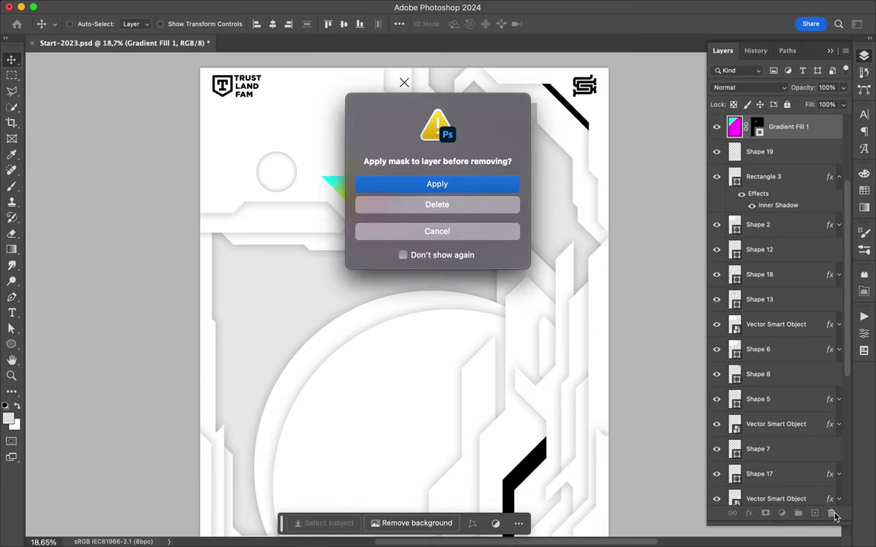
click(437, 203)
drag(380, 206, 391, 228)
scroll(445, 323, down, 5)
- Draw a new white angular shape and place it near the lower centre
scroll(444, 323, up, 2)
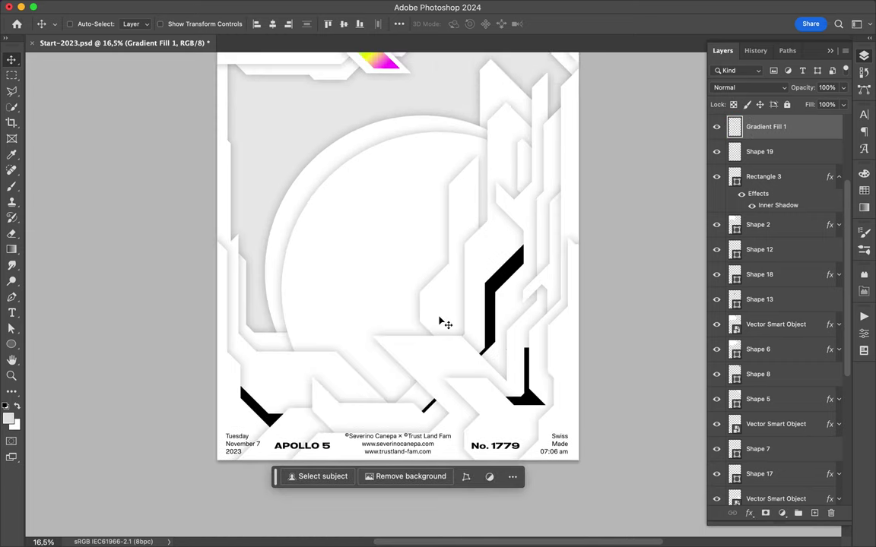
key(p)
click(301, 357)
click(351, 308)
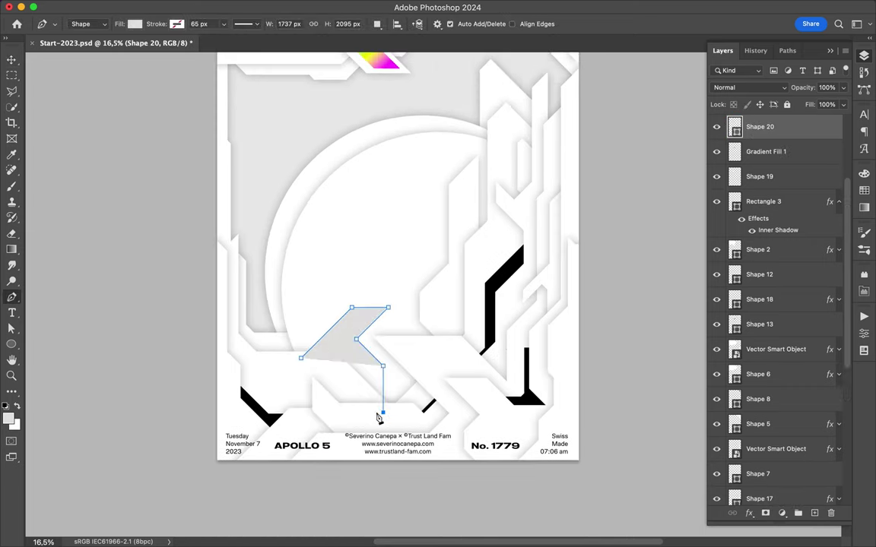
click(301, 357)
key(v)
drag(325, 330, 340, 341)
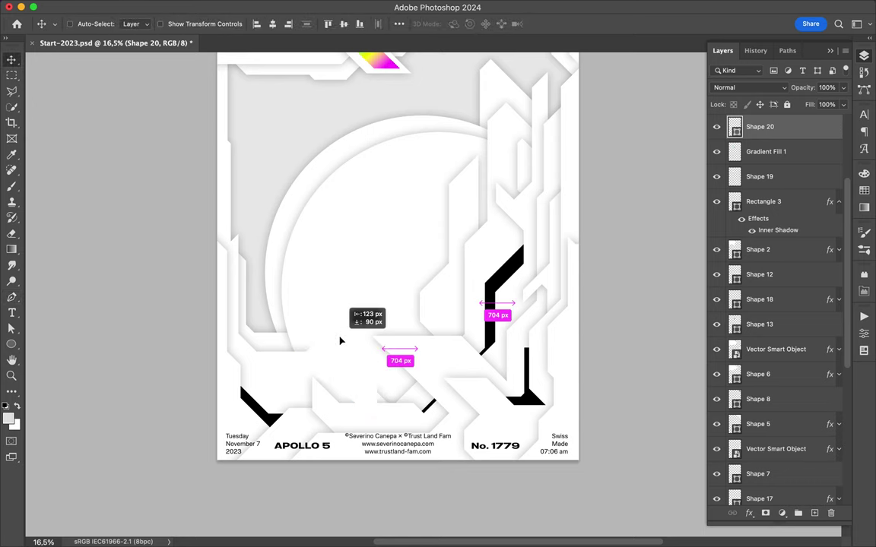
- Paste the shared shadow style onto Shape 20 and stack it just below Shape 10
right_click(790, 126)
click(752, 342)
mouse_move(783, 126)
mouse_down()
mouse_move(801, 426)
mouse_move(787, 480)
mouse_move(783, 473)
mouse_up()
drag(778, 342, 781, 400)
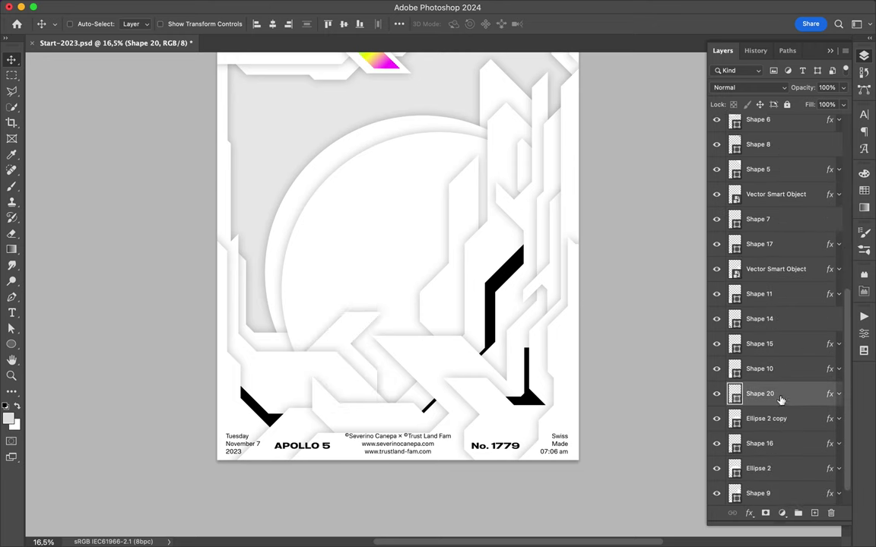
scroll(611, 307, up, 1)
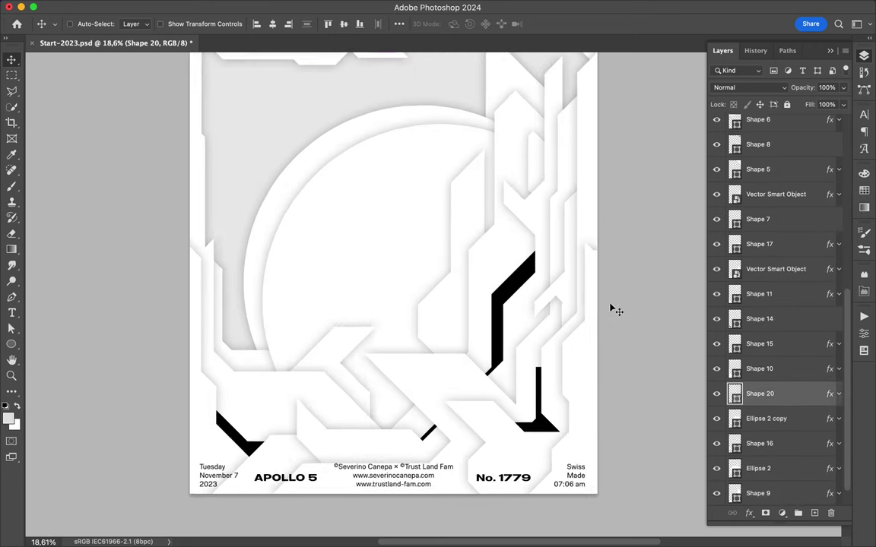
key(p)
key(i)
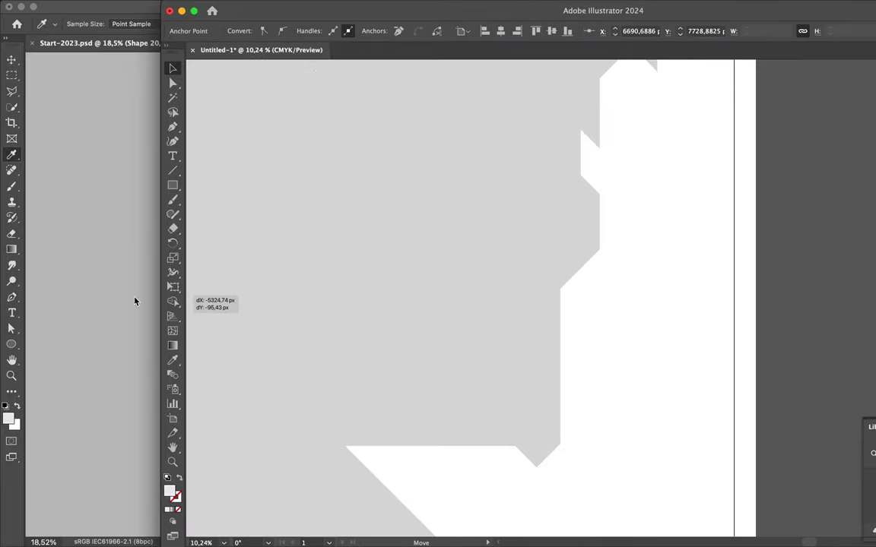
- Place the Illustrator line art as a smart object at the top of the layer stack
drag(133, 301, 586, 372)
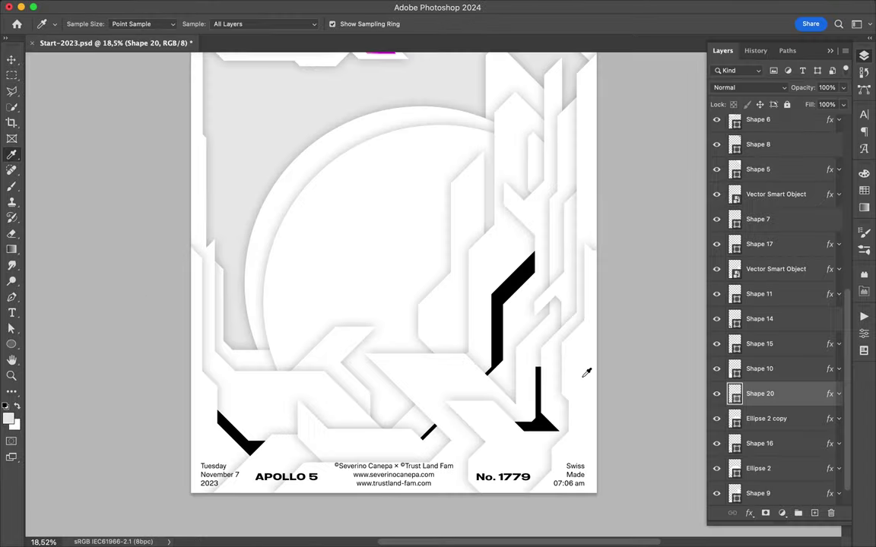
drag(768, 391, 767, 149)
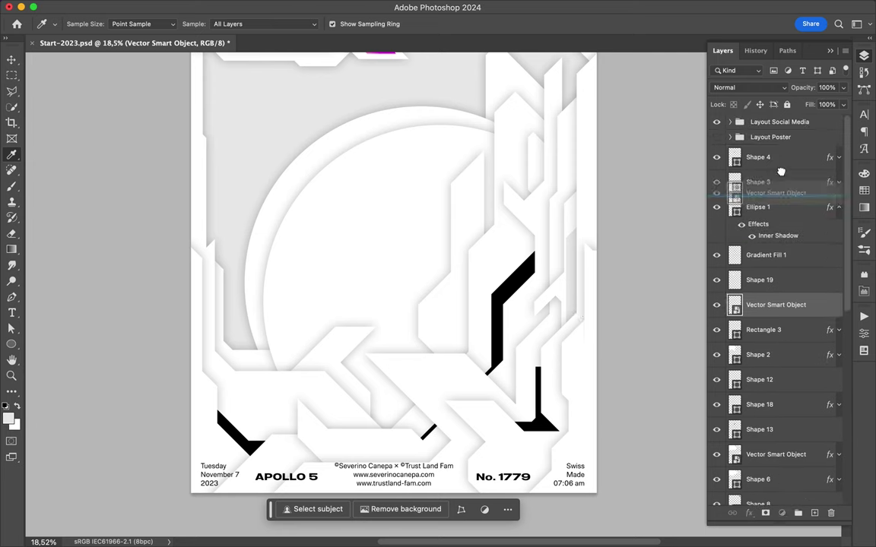
key(ctrl+t)
drag(581, 201, 581, 296)
key(Return)
- Scale the line art to about 41% and set it along the poster's lower right edge
mouse_move(551, 351)
mouse_down()
mouse_move(588, 380)
mouse_move(589, 469)
mouse_up()
key(cmd+0)
key(cmd+t)
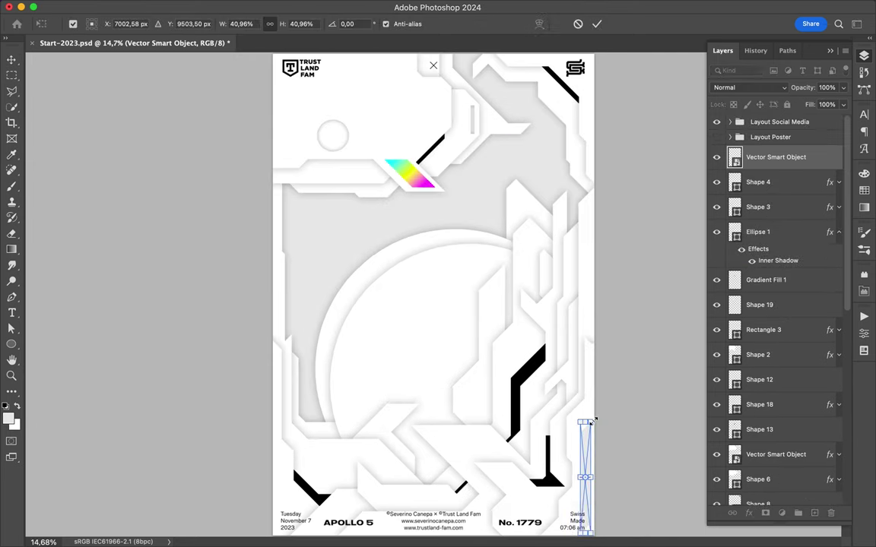
drag(594, 420, 583, 421)
key(Return)
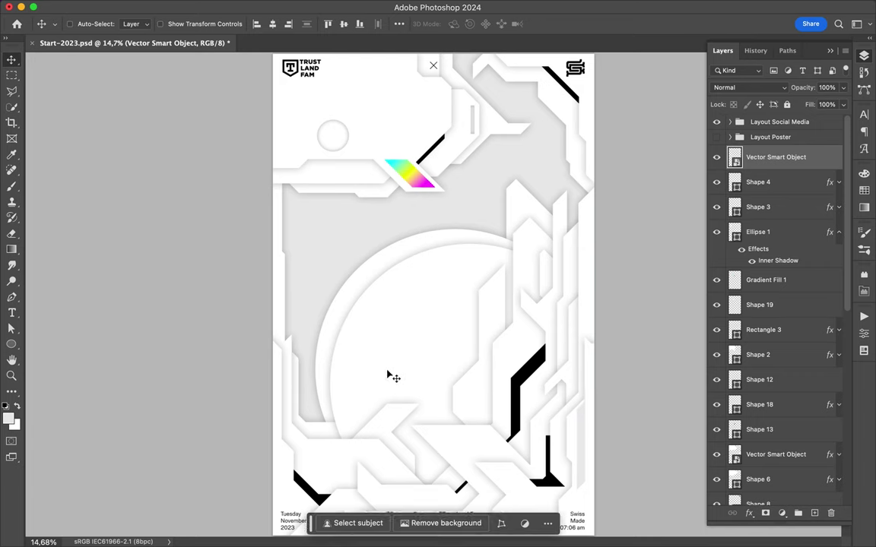
scroll(433, 344, up, 2)
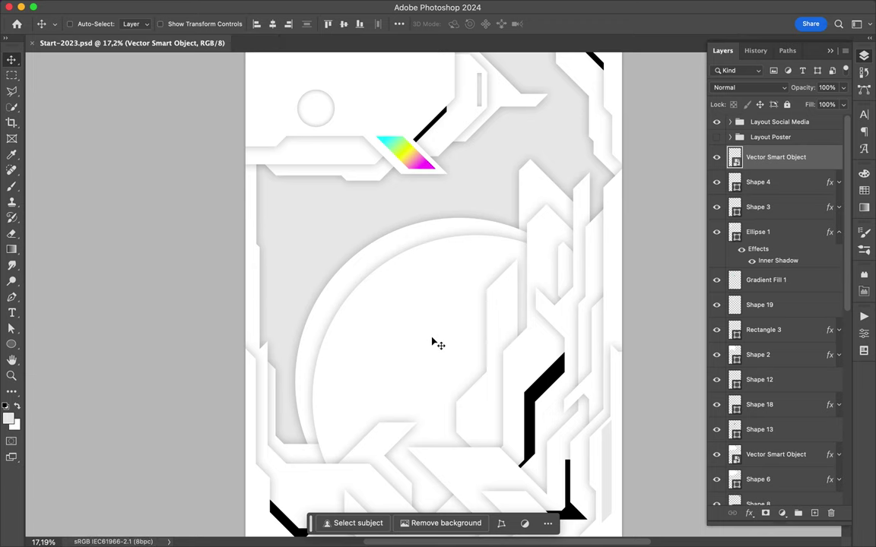
scroll(432, 344, up, 1)
- Pen-draw a bent line beside the lower-right stripe with no fill and a 9 px black stroke
key(p)
click(510, 425)
click(521, 415)
click(521, 326)
click(181, 24)
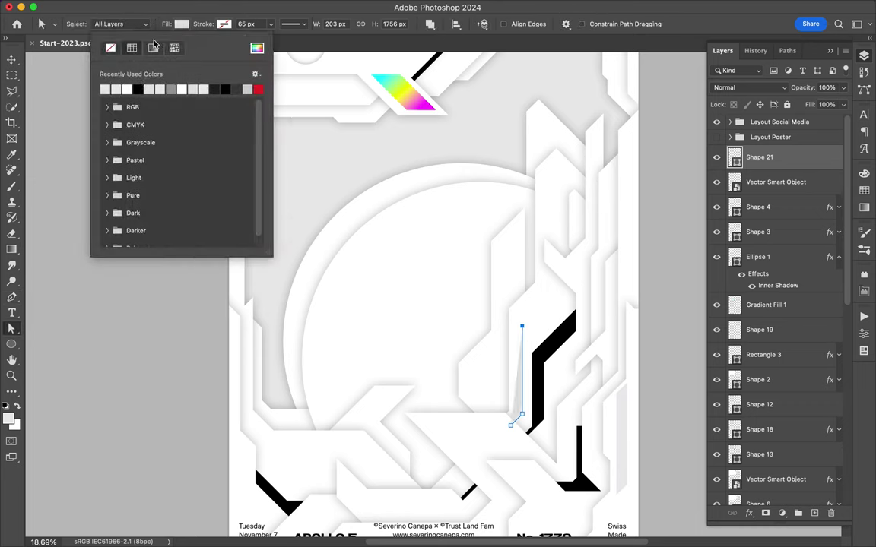
click(110, 47)
click(223, 24)
click(162, 89)
click(250, 23)
scroll(513, 348, up, 1)
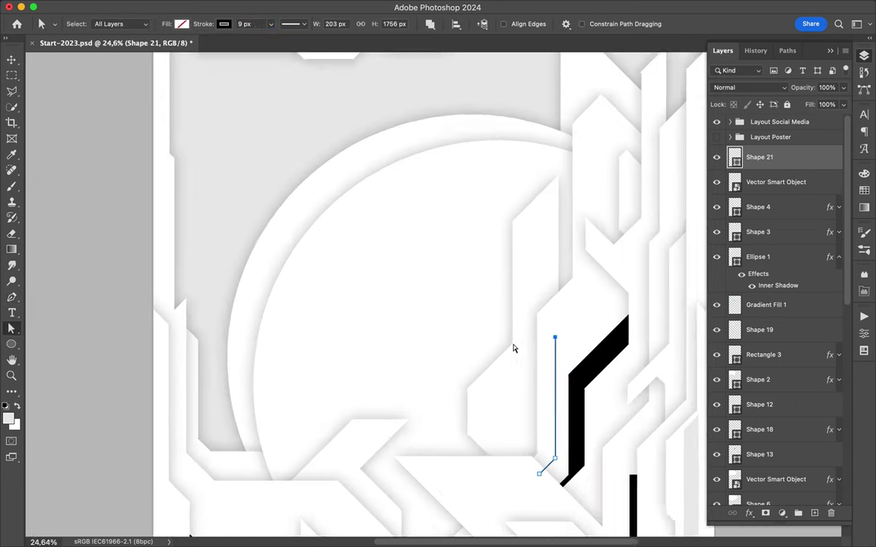
scroll(547, 342, up, 1)
- Add a small black ellipse dot at the top of the new line
key(u)
scroll(567, 336, up, 1)
scroll(567, 332, up, 1)
scroll(567, 333, right, 1)
drag(538, 346, 538, 348)
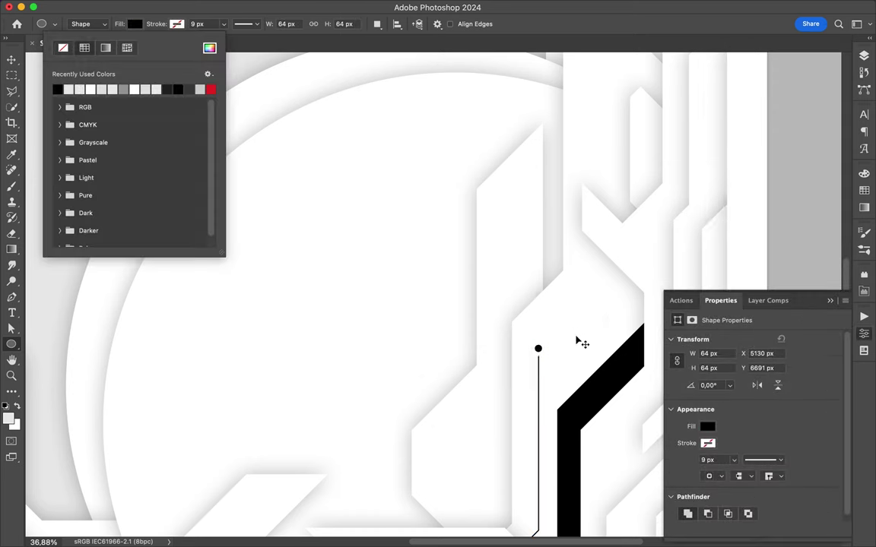
- Move the dotted line Shape 21 up between Shape 8 and Shape 5 in the layer stack
key(v)
scroll(538, 338, up, 2)
scroll(537, 337, up, 1)
scroll(563, 389, up, 1)
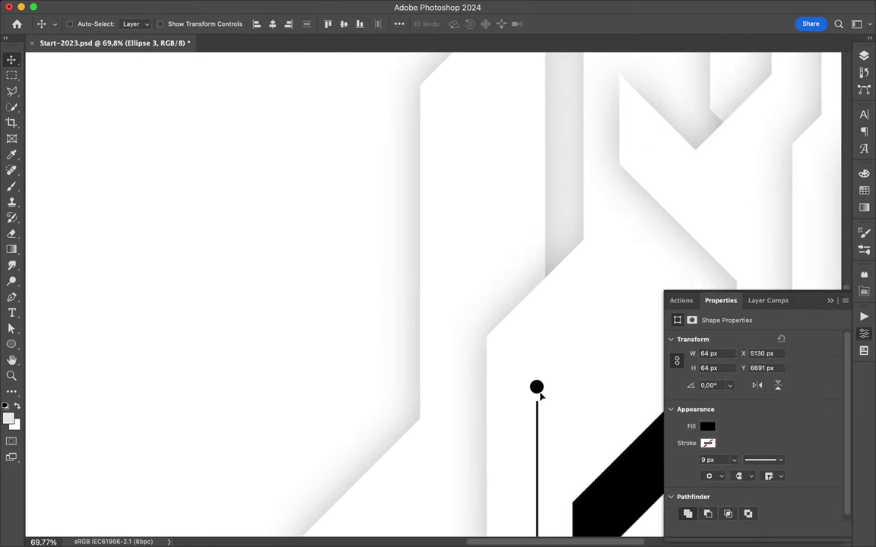
scroll(561, 394, down, 5)
scroll(524, 411, up, 1)
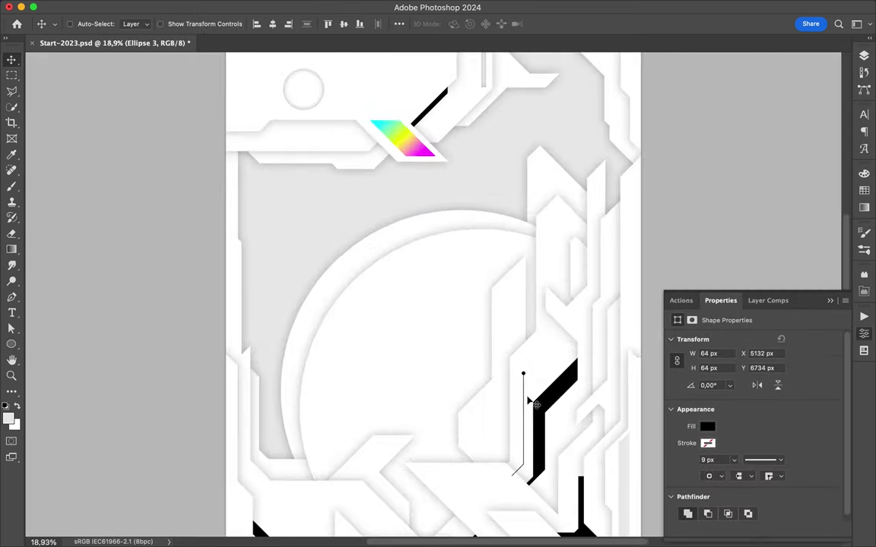
key(a)
click(523, 373)
key(v)
click(864, 58)
scroll(787, 372, down, 5)
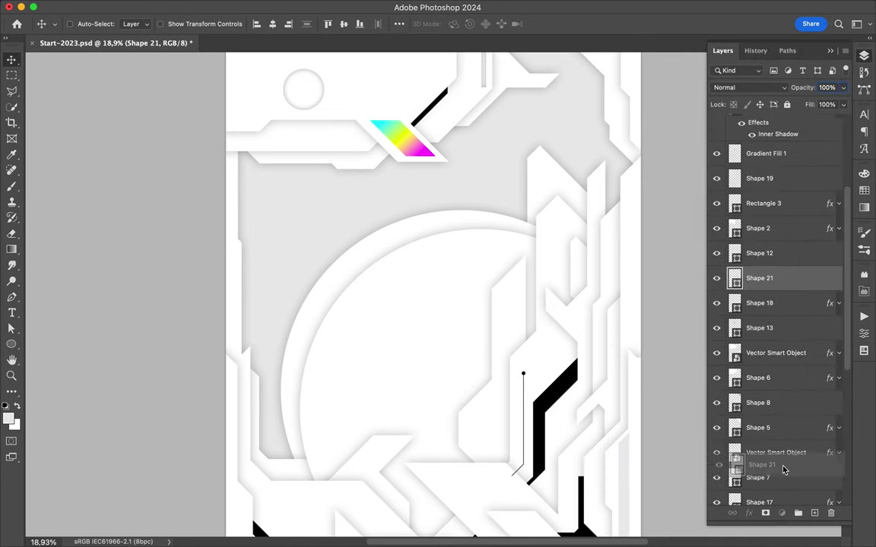
scroll(779, 471, down, 5)
drag(736, 424, 752, 218)
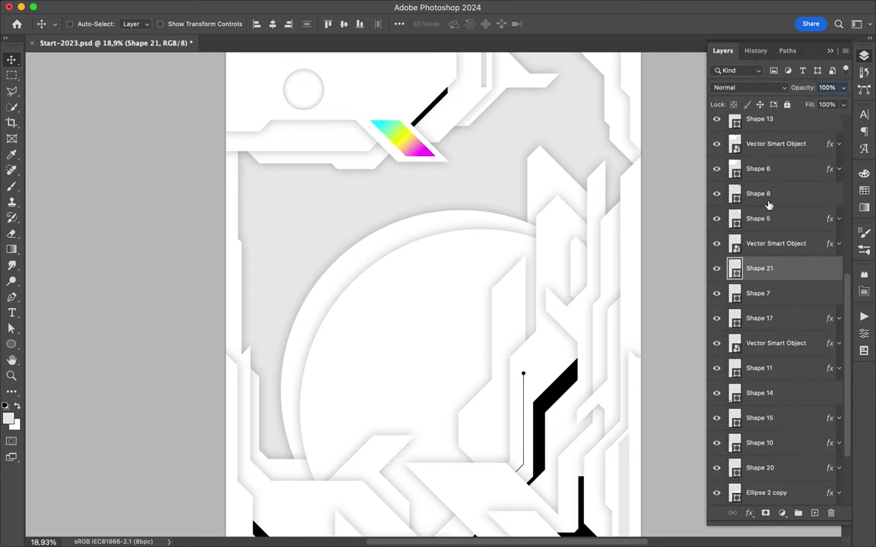
- Pen-draw a new bent line, Shape 22, running beside the dotted line
scroll(563, 249, up, 2)
scroll(563, 248, up, 2)
scroll(566, 251, right, 3)
key(p)
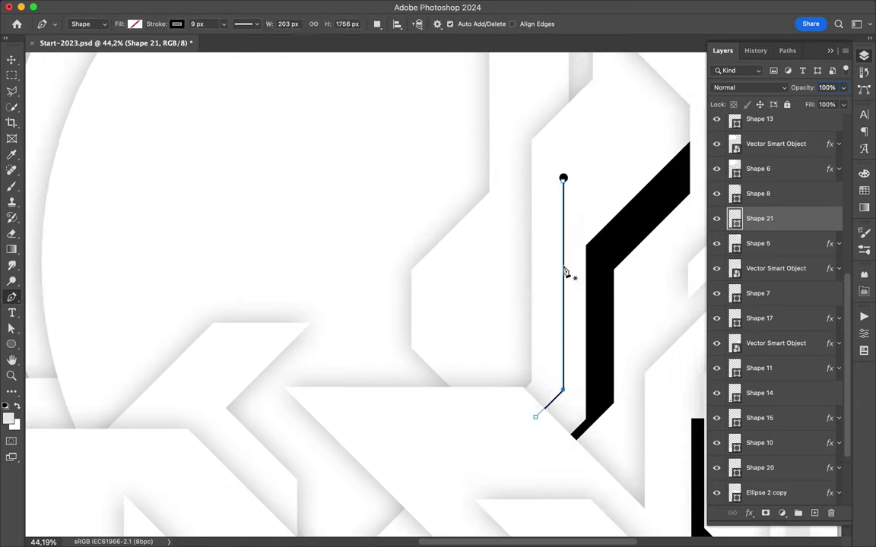
click(563, 266)
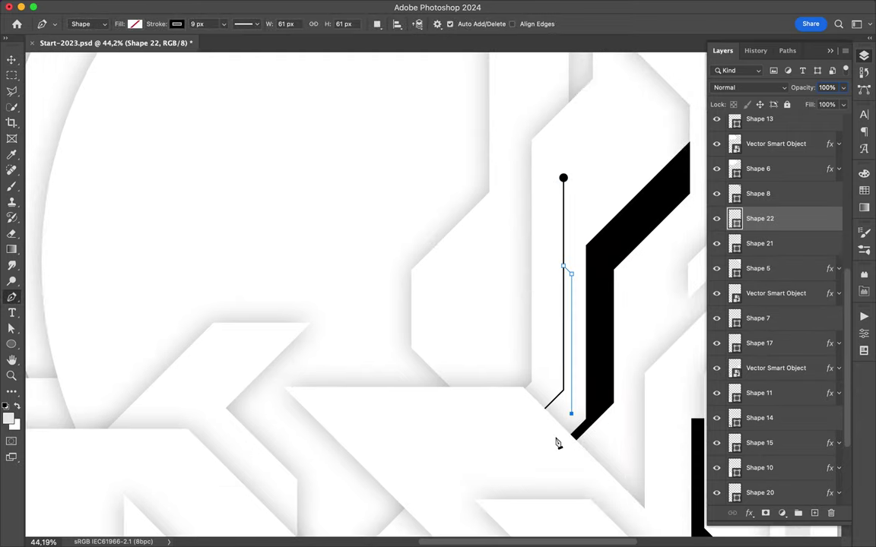
click(555, 429)
key(a)
click(563, 299)
- Zoom in on the bend and check the new bent line's stroke style
scroll(556, 337, up, 1)
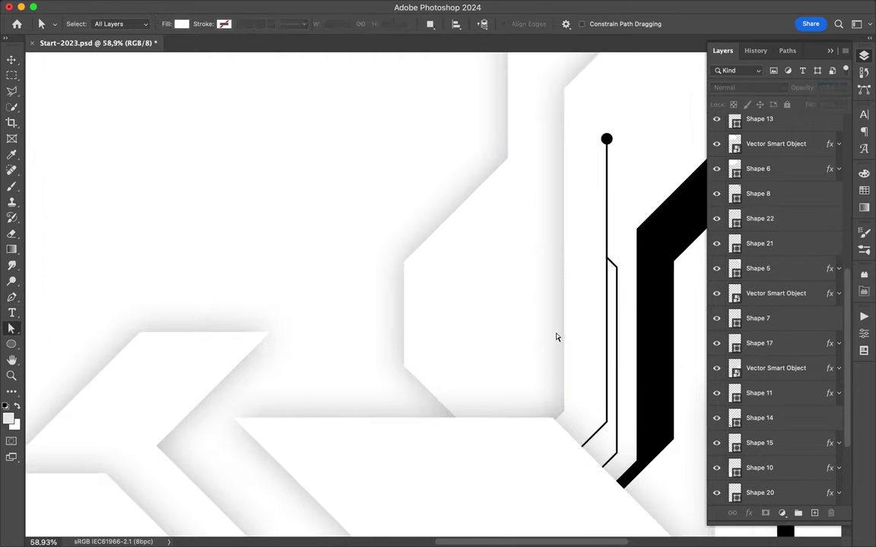
scroll(612, 268, up, 2)
drag(612, 270, 533, 254)
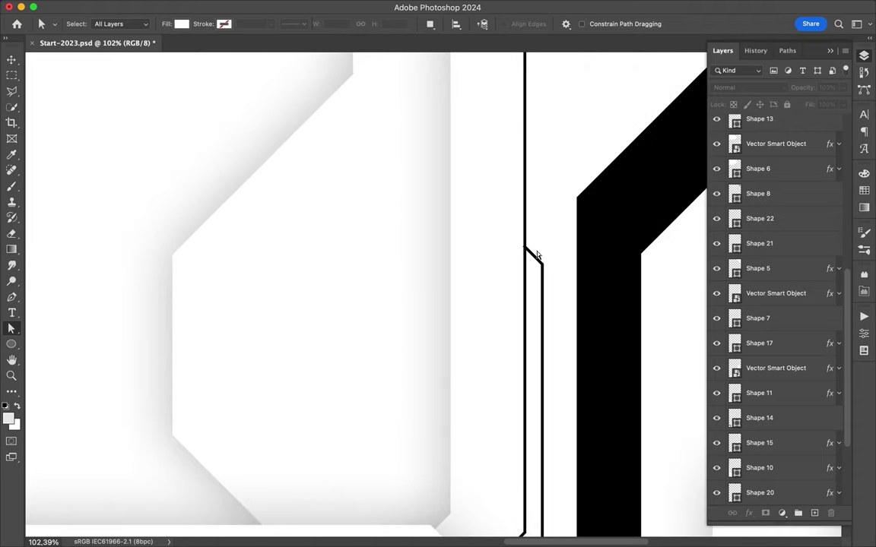
click(525, 226)
click(293, 23)
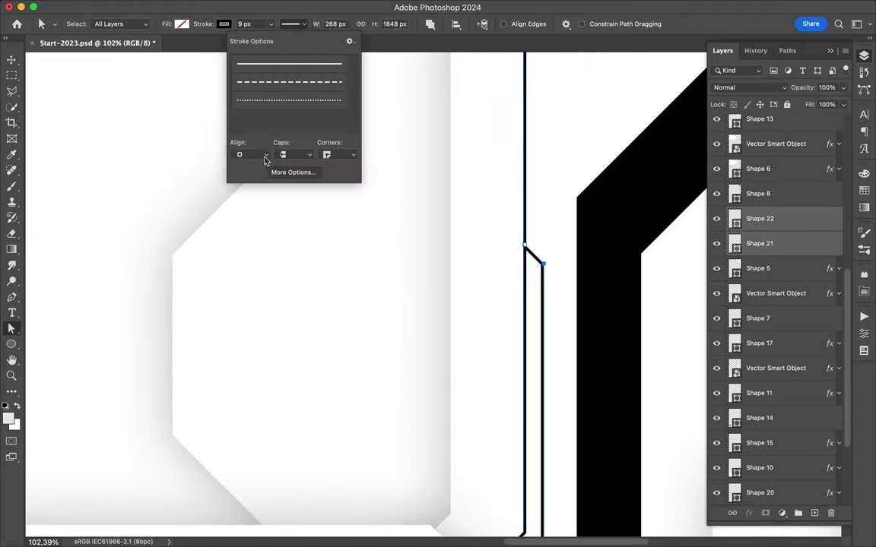
click(544, 245)
scroll(543, 245, up, 1)
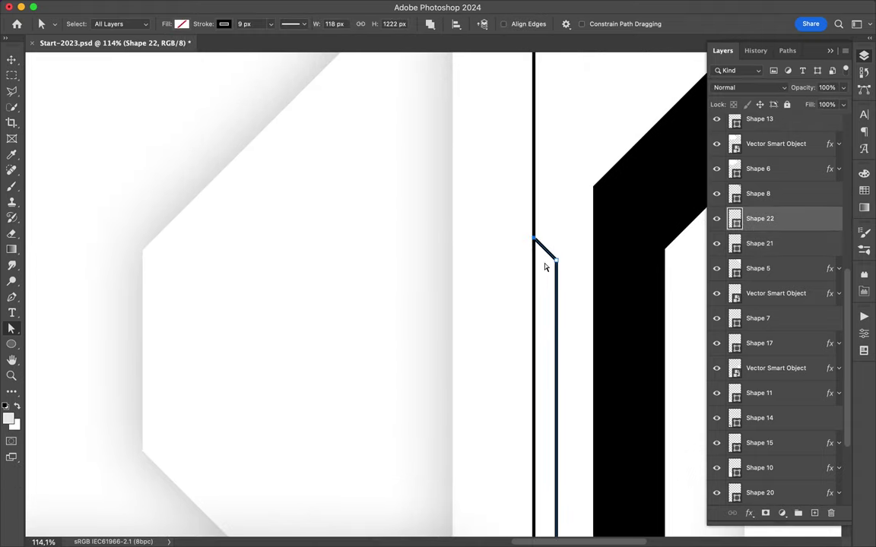
scroll(543, 266, down, 5)
- Draw Shape 23, a short line near the bend, and set its stroke colour and fill
key(p)
click(480, 217)
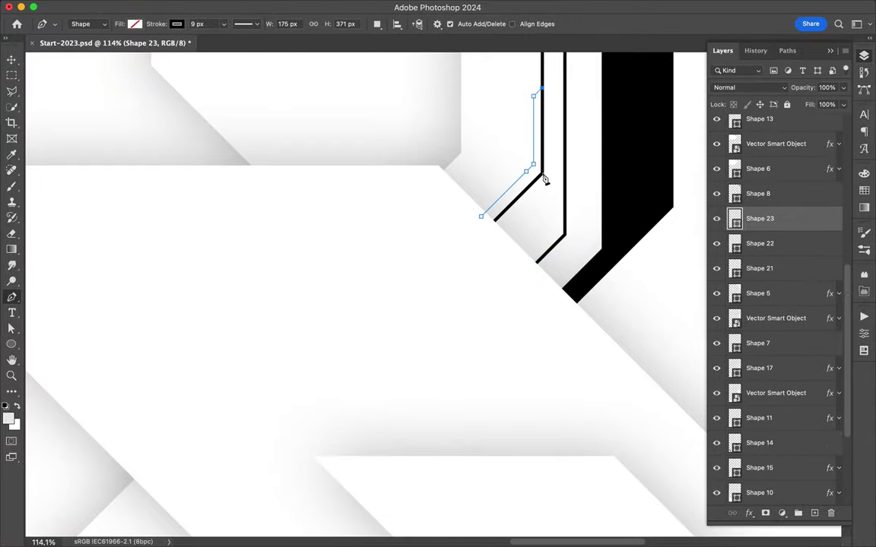
click(176, 23)
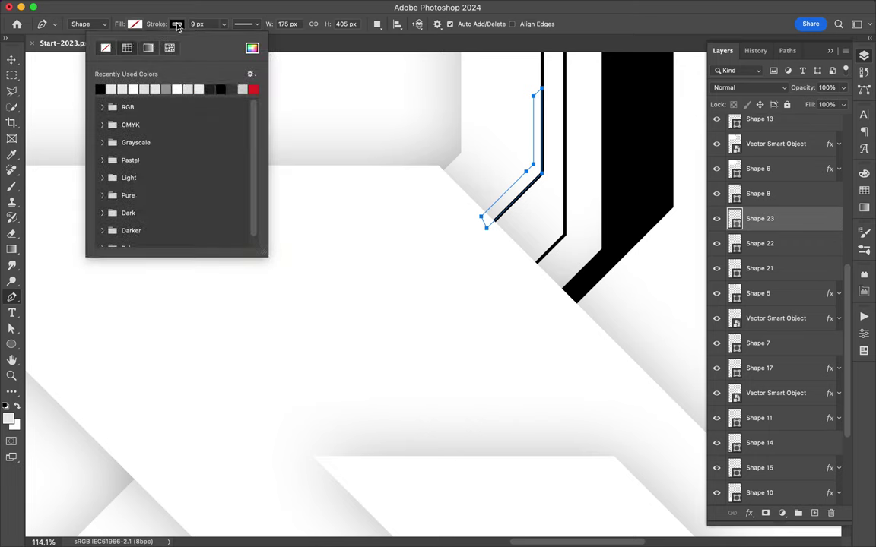
click(102, 46)
click(136, 24)
click(12, 60)
- Save the poster and zoom in to inspect the rainbow parallelogram, then fit the view
key(ctrl+0)
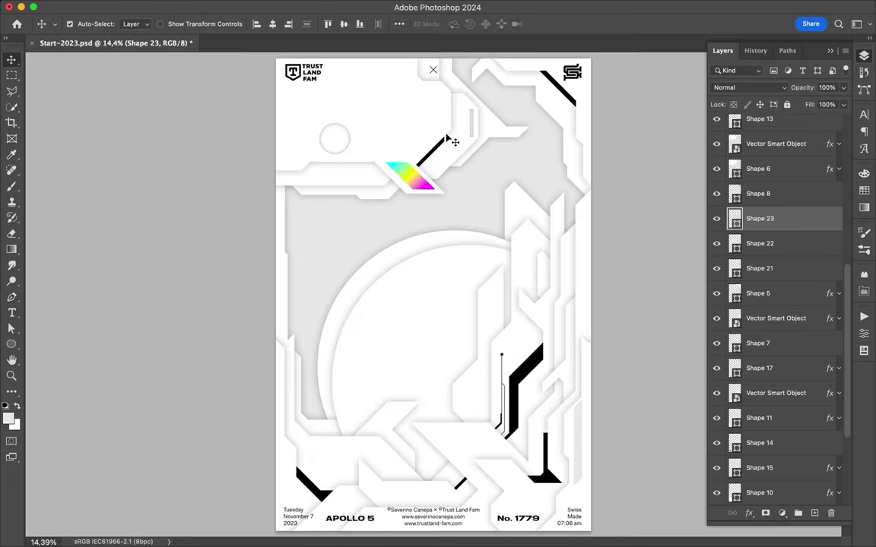
key(ctrl+s)
click(639, 8)
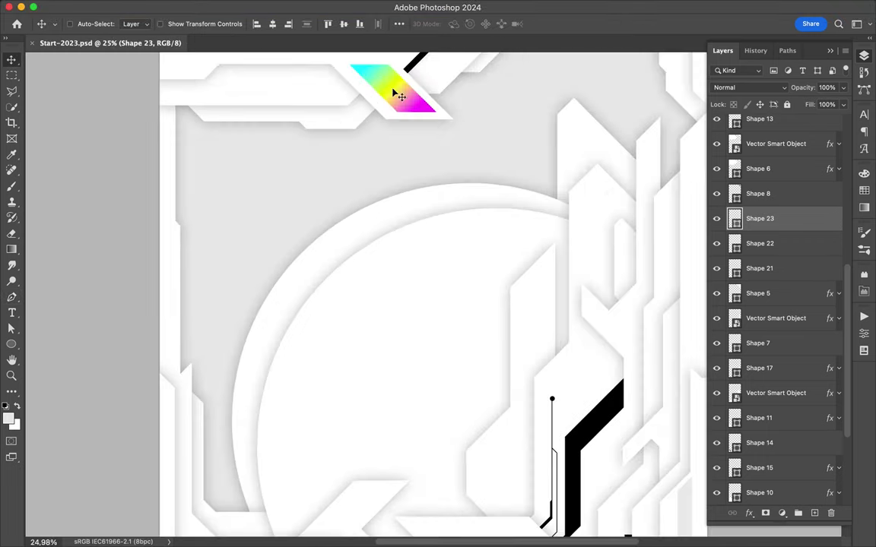
mouse_move(396, 88)
mouse_down()
mouse_move(398, 158)
mouse_move(324, 169)
mouse_move(384, 166)
mouse_up()
key(v)
key(ctrl+0)
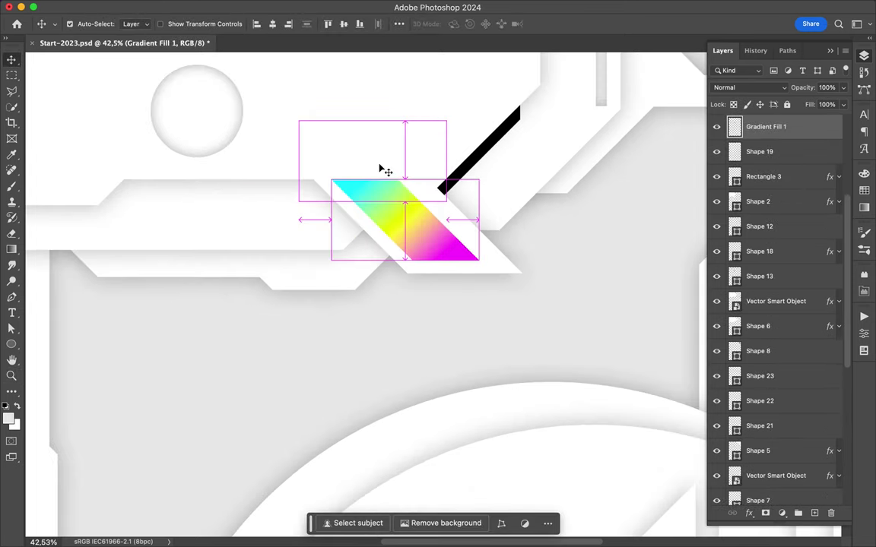
- Pen-draw the tall Shape 24 near the centre with a cyan-yellow-magenta gradient fill
key(p)
drag(435, 410, 454, 427)
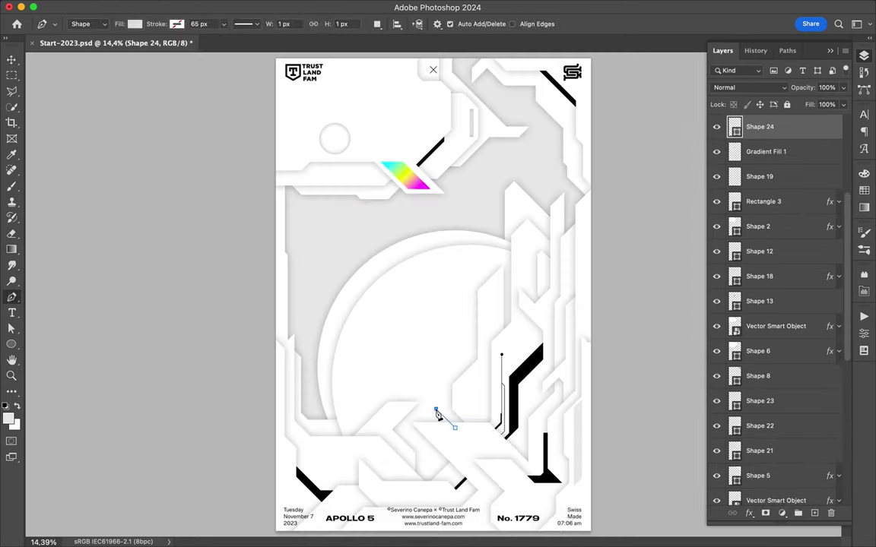
click(483, 257)
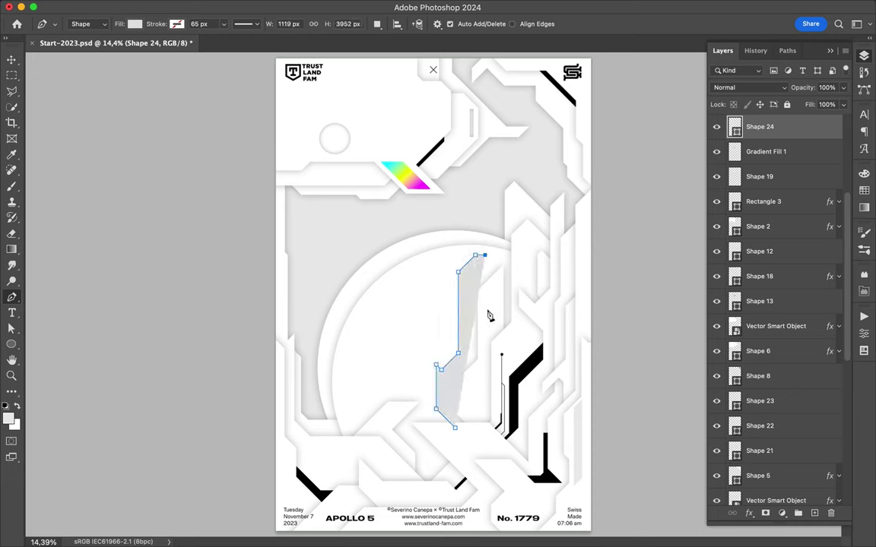
click(485, 443)
click(436, 410)
click(134, 24)
click(106, 47)
click(59, 89)
- Tuck Shape 24 below Shape 15, nudge it into place, and draw the small Ellipse 4 circle
mouse_move(760, 126)
mouse_down()
mouse_move(779, 413)
mouse_move(779, 403)
mouse_up()
key(v)
mouse_move(458, 334)
mouse_down()
mouse_move(474, 357)
mouse_move(471, 337)
mouse_up()
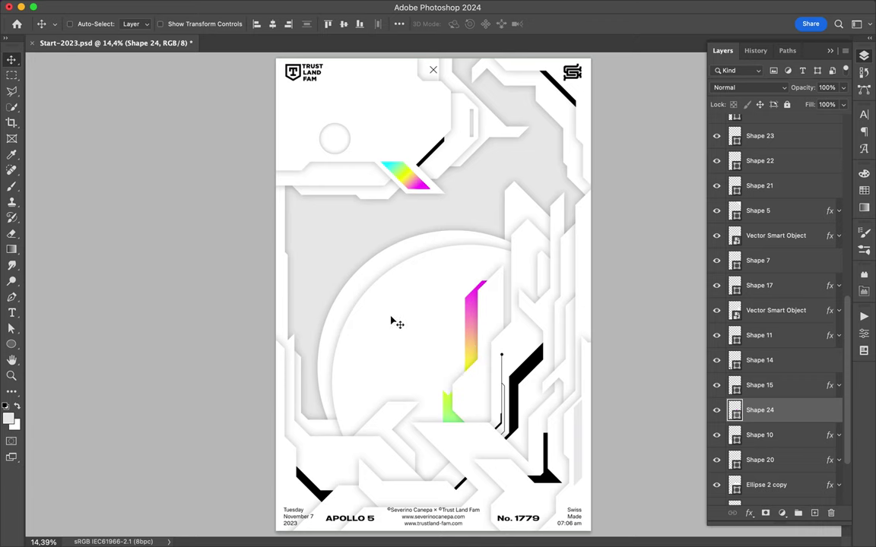
drag(397, 323, 382, 307)
click(121, 23)
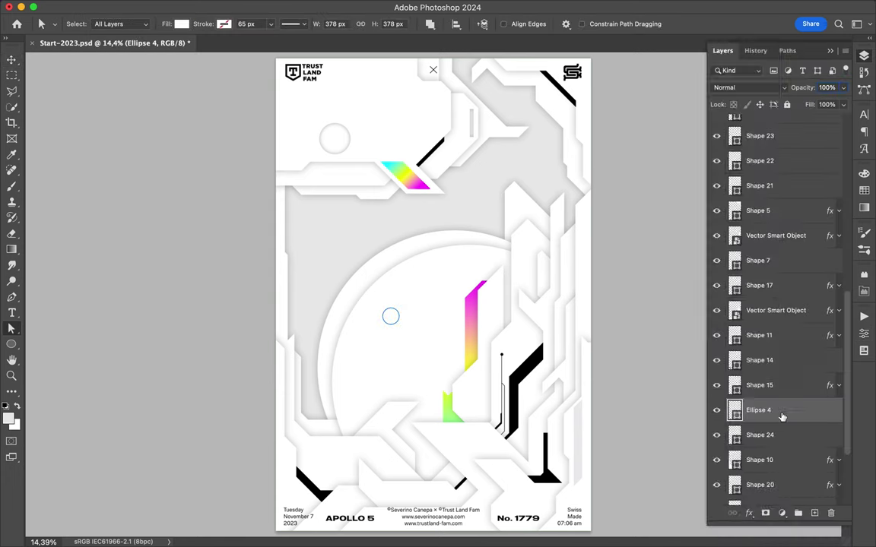
- Give Ellipse 4 a drop shadow, reposition it, and enlarge a duplicated circle
right_click(781, 417)
click(659, 287)
key(v)
mouse_move(389, 315)
mouse_down()
mouse_move(364, 269)
mouse_move(530, 164)
mouse_move(339, 486)
mouse_move(440, 183)
mouse_move(394, 223)
mouse_move(425, 209)
mouse_up()
key(ctrl+t)
key(Return)
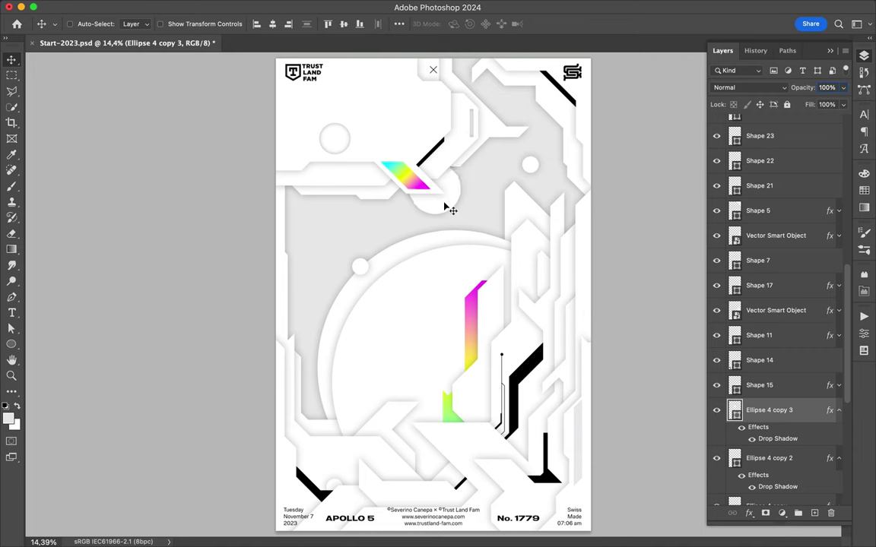
- Pen-draw Shape 25 along the top edge and raise it in the layer stack
key(p)
click(283, 97)
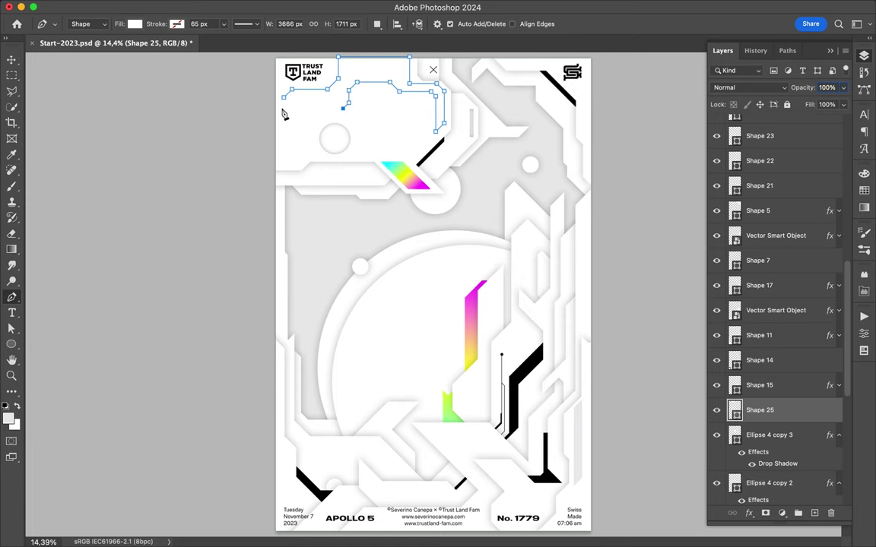
key(a)
mouse_move(760, 409)
mouse_down()
mouse_move(788, 131)
mouse_move(765, 170)
mouse_up()
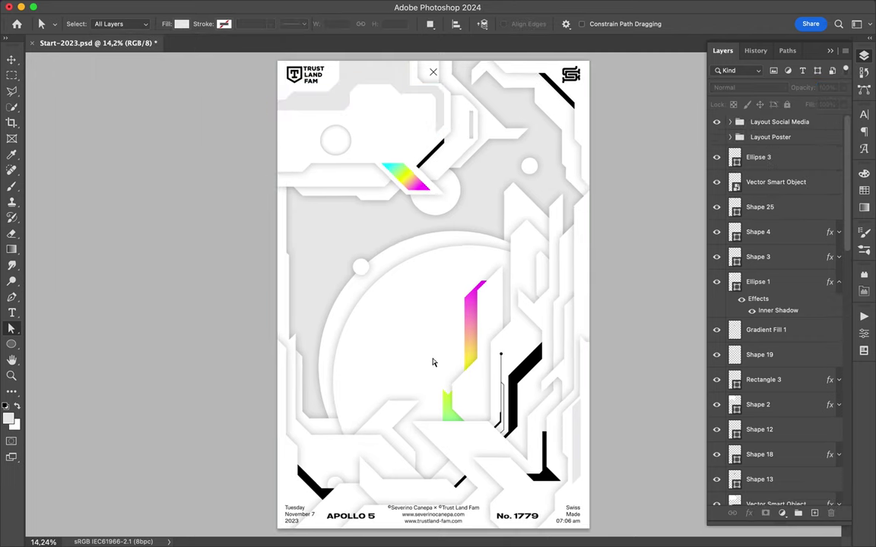
- In Illustrator, draw a slanted parallelogram and repeat copies into a row of stripes
scroll(431, 361, up, 3)
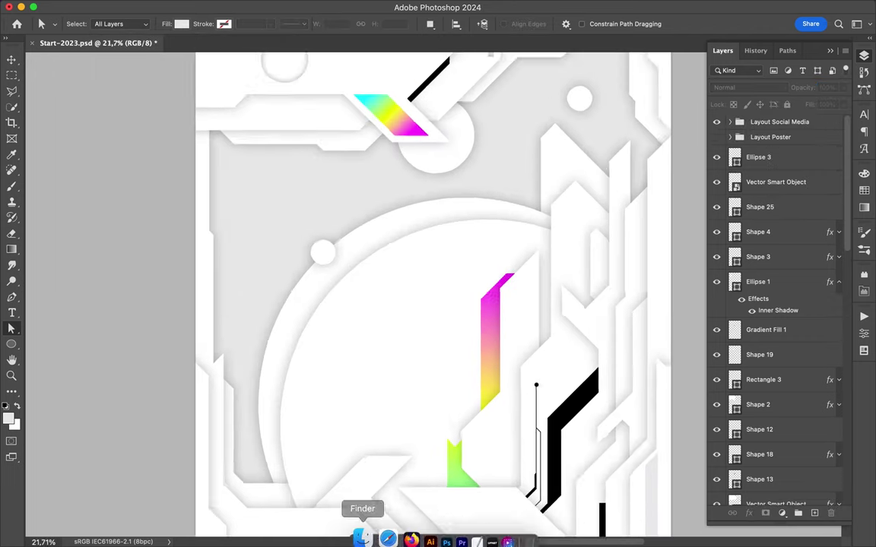
click(425, 532)
click(584, 387)
drag(603, 407, 617, 409)
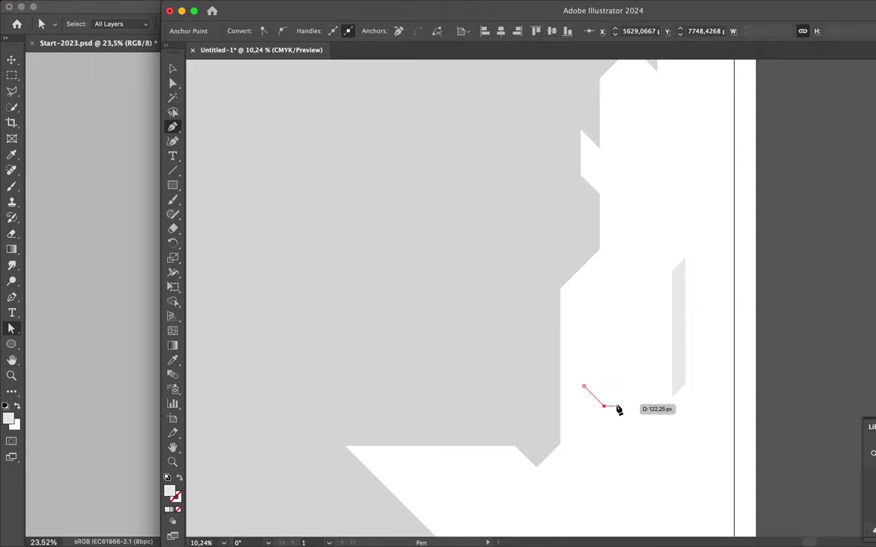
click(584, 387)
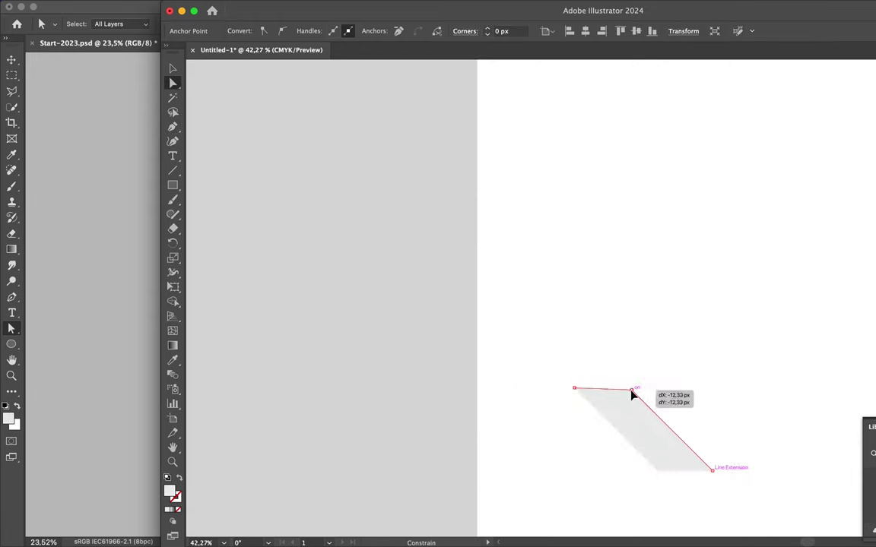
key(v)
drag(635, 411, 683, 411)
key(ctrl+d)
key(ctrl+d)
key(ctrl+d)
- Paste the stripe row into the Photoshop poster, rotated vertical and shrunk to a thin strip
scroll(715, 349, down, 5)
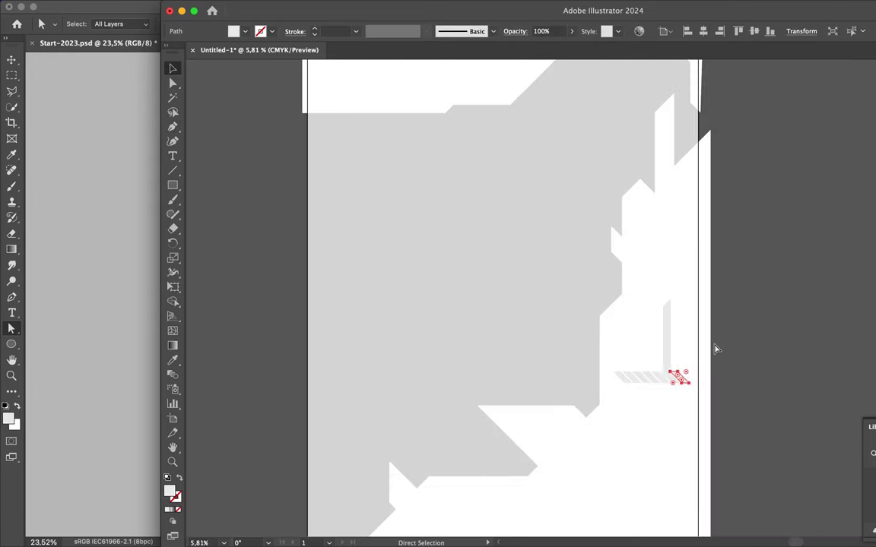
click(670, 377)
key(ctrl+c)
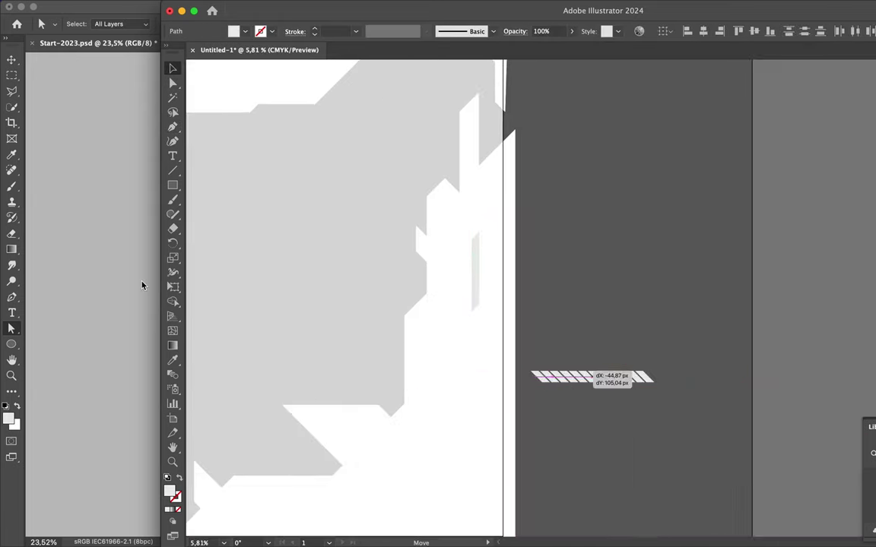
click(127, 253)
key(ctrl+v)
drag(171, 260, 445, 135)
drag(454, 293, 422, 294)
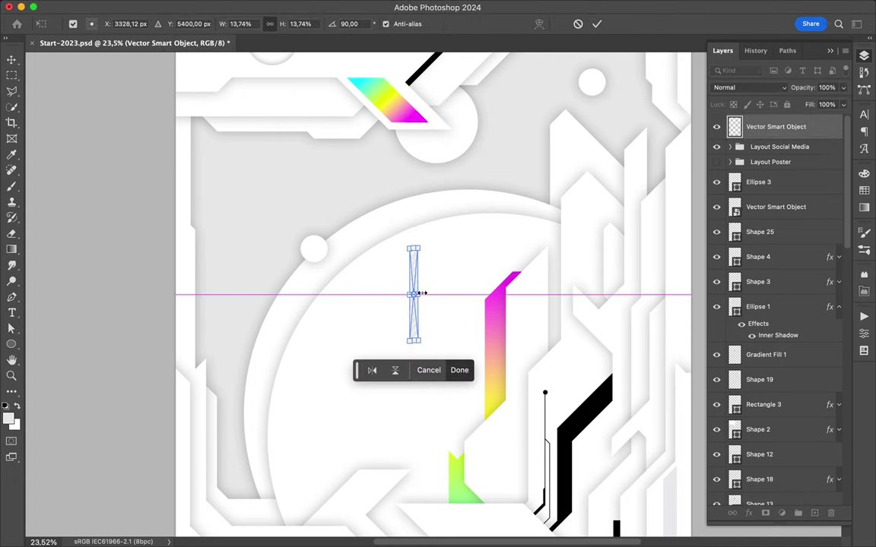
- Position the pasted stripe strip, send it back one layer, and duplicate it
key(Return)
scroll(339, 351, down, 1)
key(v)
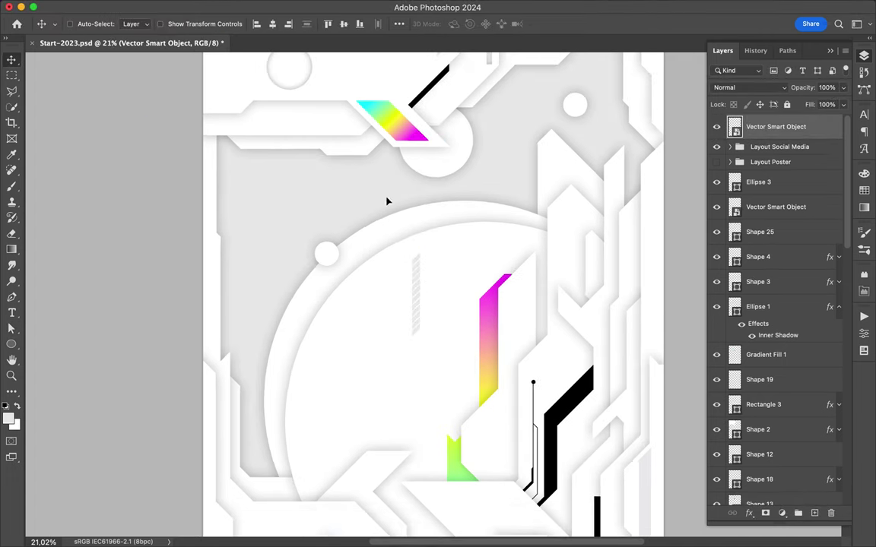
key(ctrl+t)
mouse_move(364, 227)
mouse_down()
mouse_move(298, 107)
mouse_move(266, 157)
mouse_move(302, 121)
mouse_up()
key(Return)
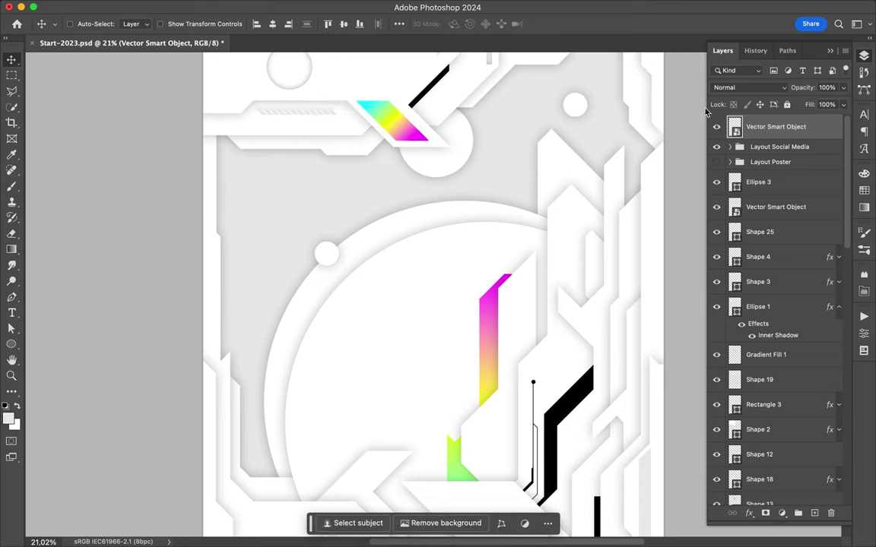
key(ctrl+[)
key(ctrl+[)
scroll(451, 219, down, 2)
mouse_move(348, 92)
mouse_down()
mouse_move(473, 375)
mouse_move(449, 418)
mouse_up()
key(ctrl+t)
key(Return)
- Draw Rectangle 4 in the lower centre and use it to clip the striped bar
key(u)
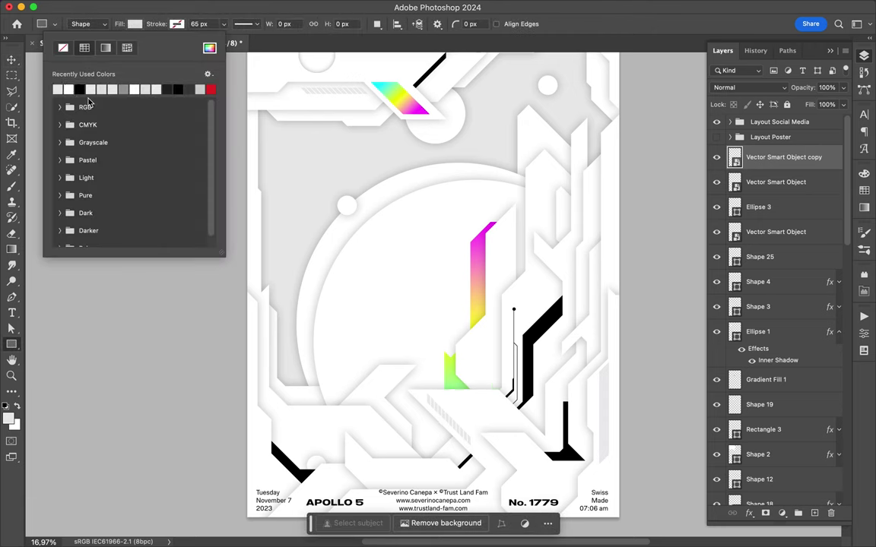
drag(422, 389, 478, 446)
drag(791, 175, 791, 158)
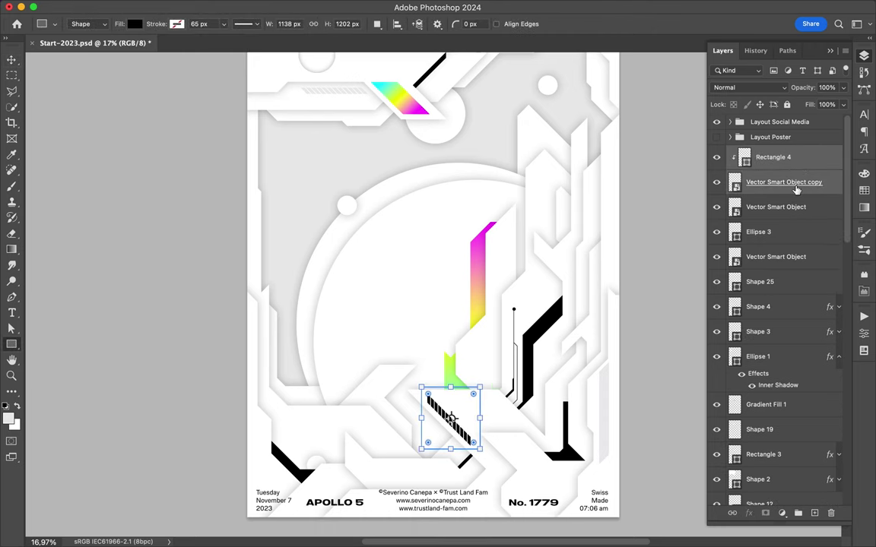
key(v)
scroll(449, 386, down, 2)
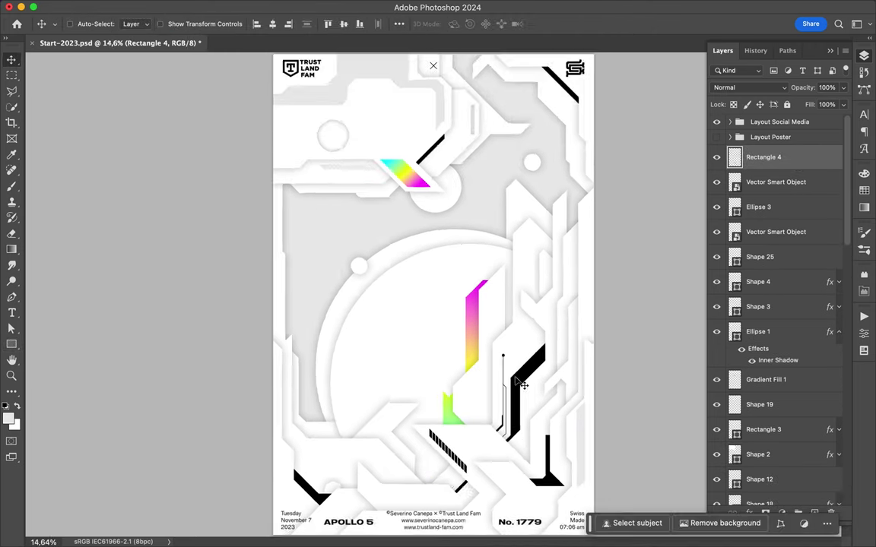
scroll(394, 166, up, 2)
scroll(395, 167, up, 1)
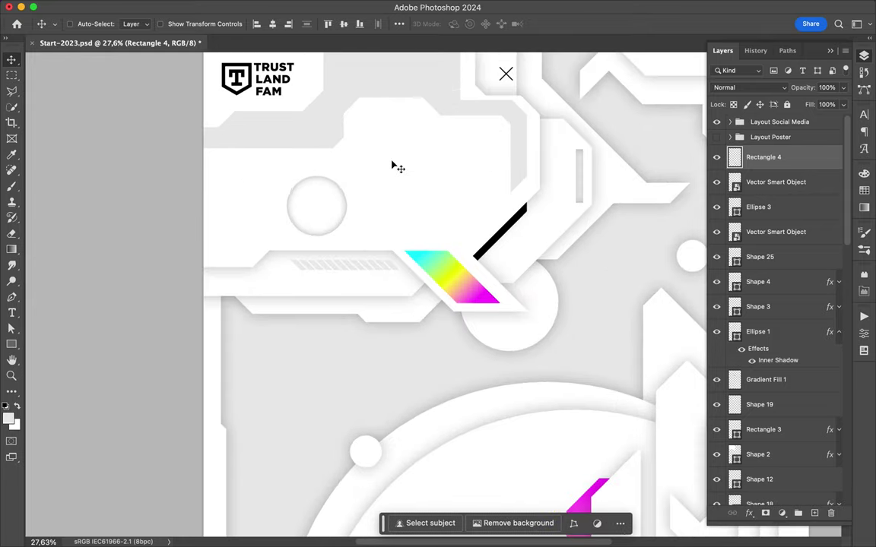
- Draw a circle over the small top circle with no fill and a 5 px stroke
key(u)
drag(444, 249, 549, 353)
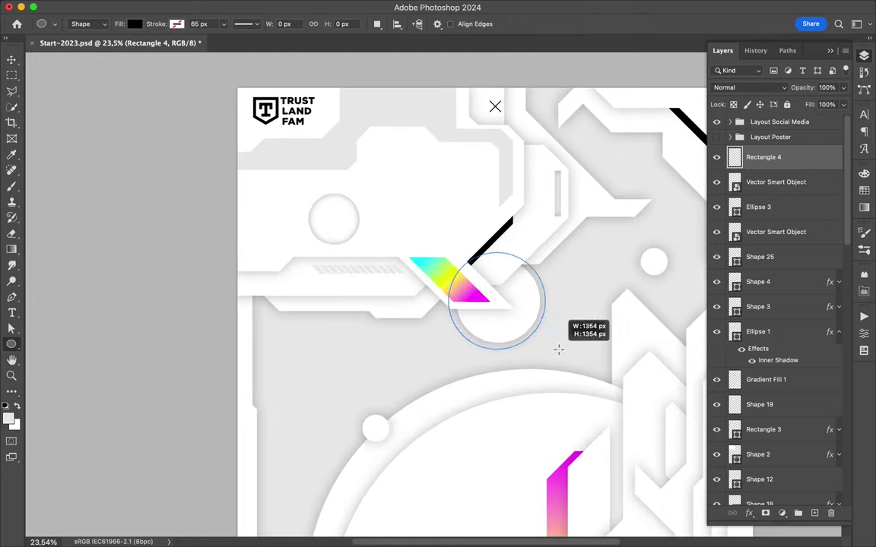
key(a)
click(181, 24)
click(152, 47)
click(291, 23)
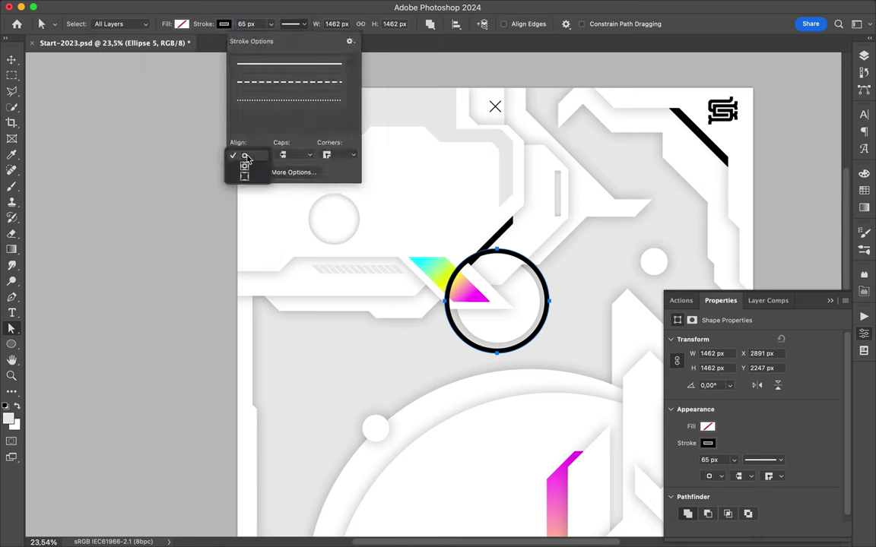
click(245, 23)
text(5)
key(Return)
- Cut the ring open at its lower left, deleting part to leave a thin arc
click(461, 344)
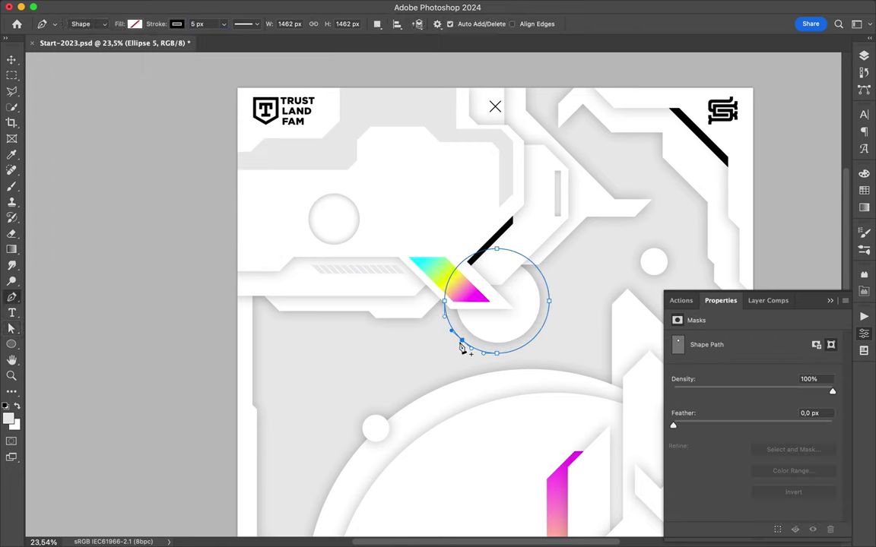
key(v)
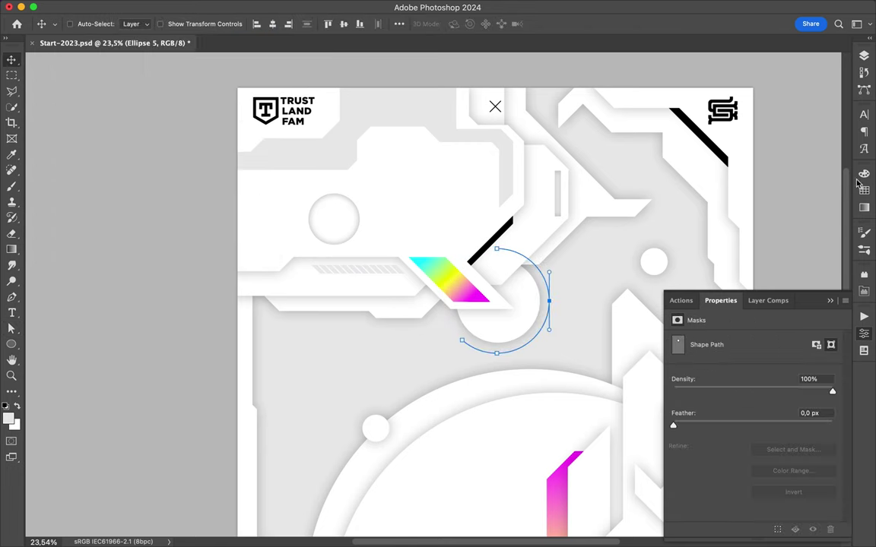
key(a)
key(v)
scroll(386, 219, down, 3)
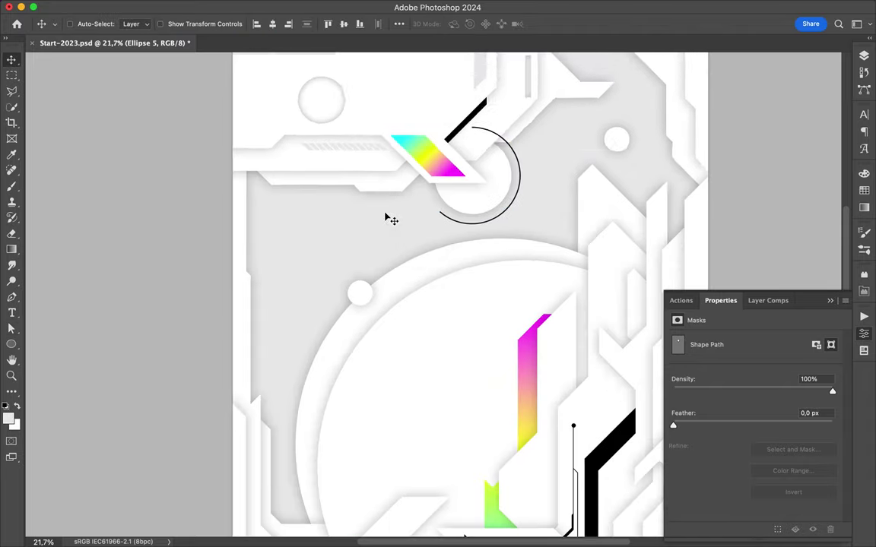
scroll(391, 219, down, 3)
- Draw a large circle inside the central white circle and adjust its fill
ctrl+click(433, 225)
key(u)
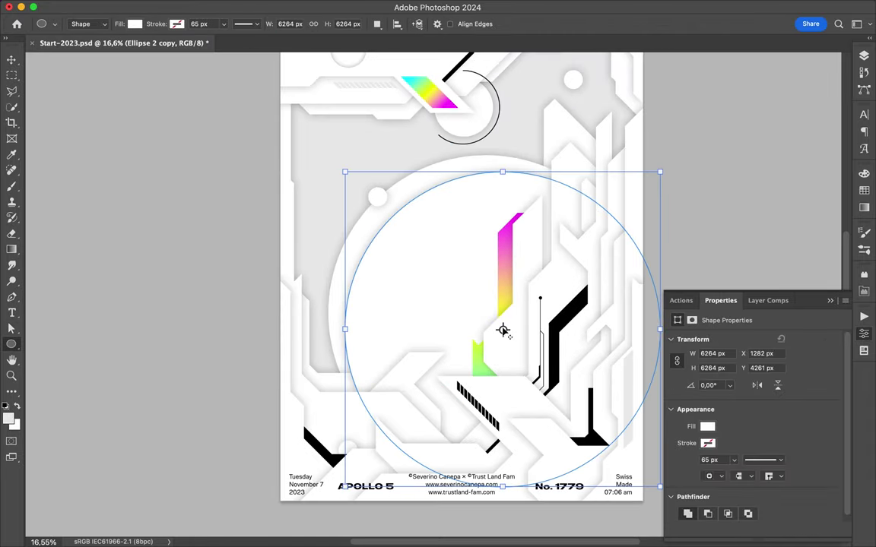
drag(503, 329, 634, 460)
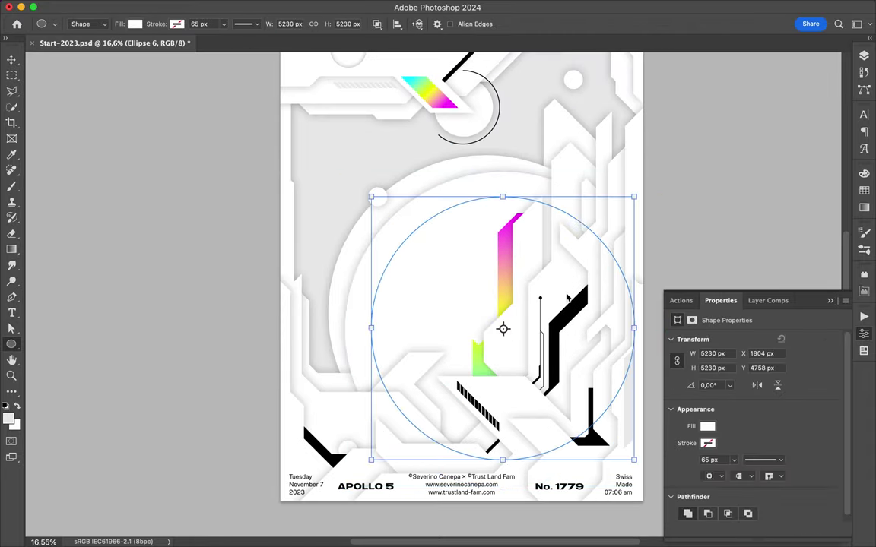
click(135, 24)
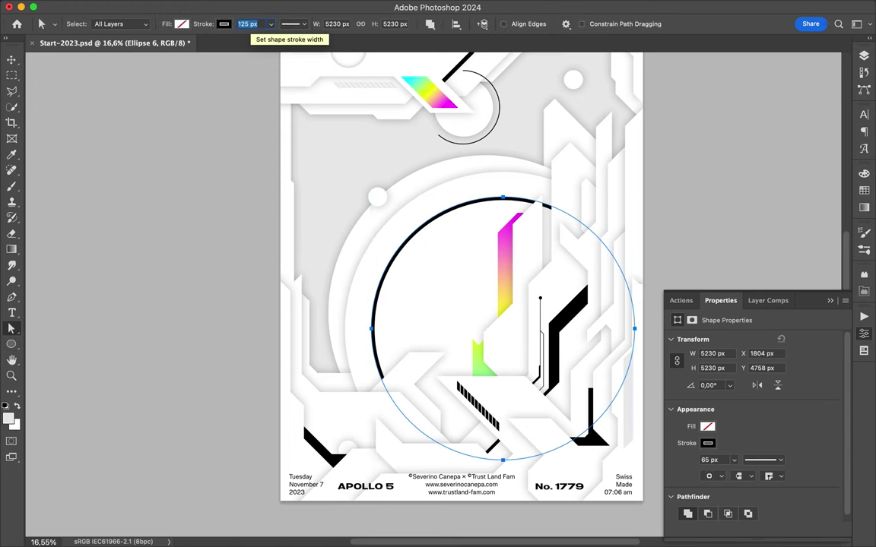
key(a)
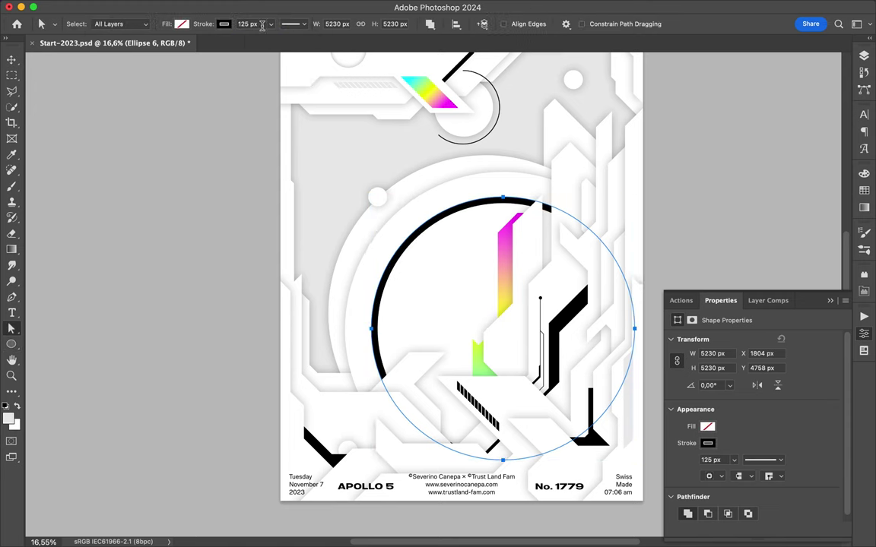
key(p)
- Delete the circle's top-right part and enlarge the remaining thick arc slightly
ctrl+click(532, 204)
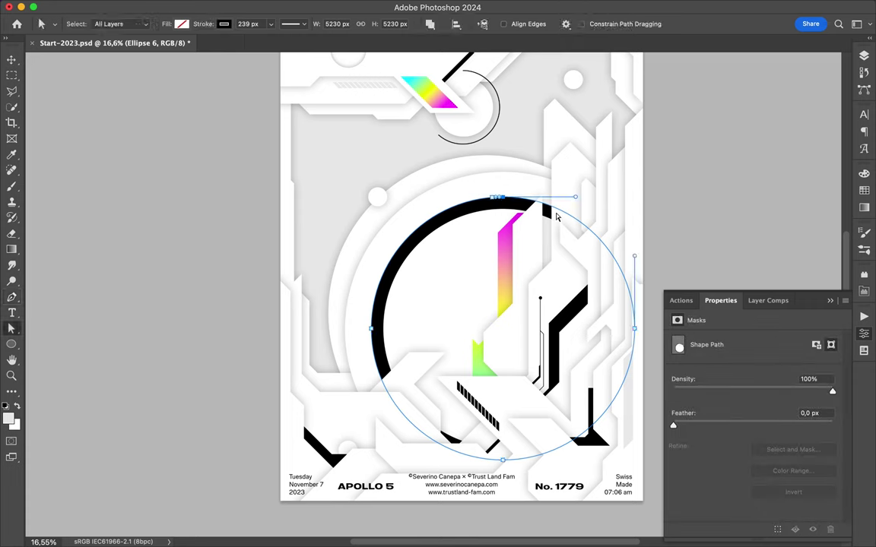
key(Delete)
click(493, 200)
key(v)
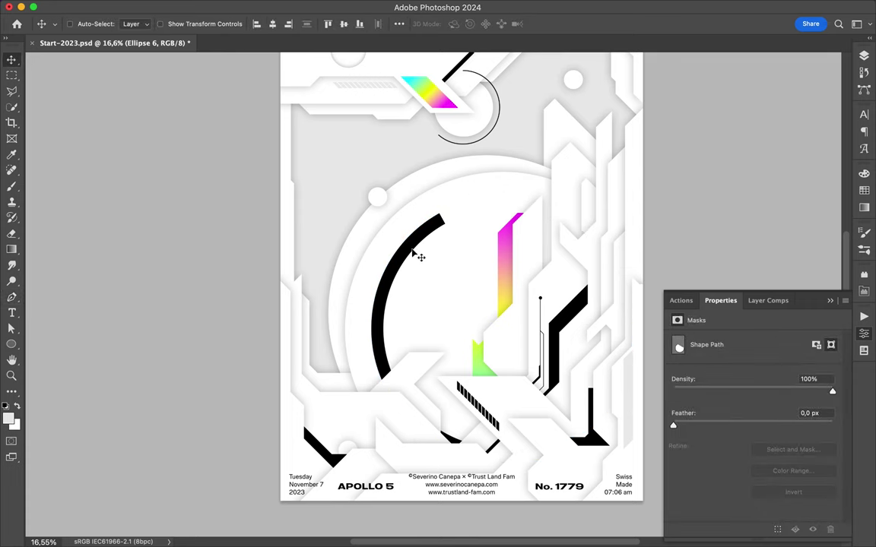
key(ctrl+t)
drag(634, 213, 640, 205)
key(Return)
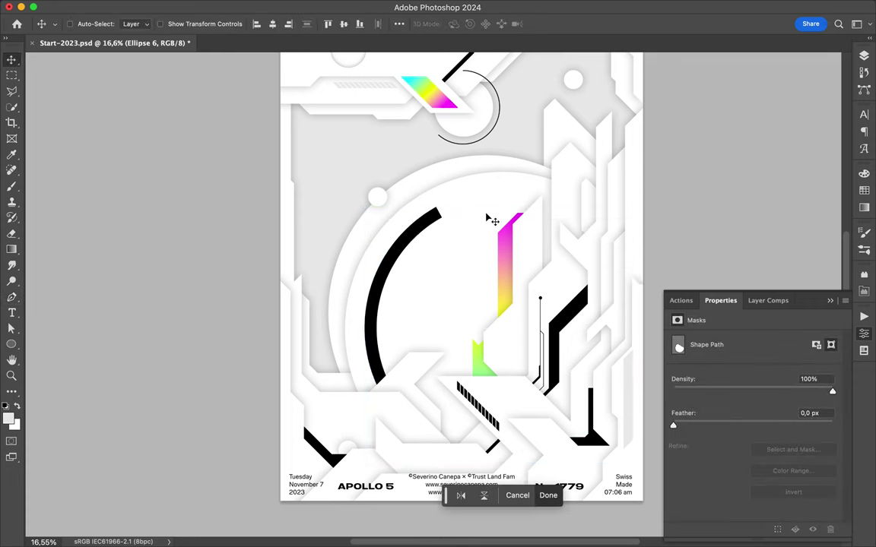
- Duplicate the thick arc, scale it down, rotate it about 24° and thin its stroke
key(F7)
key(ctrl+j)
key(ctrl+t)
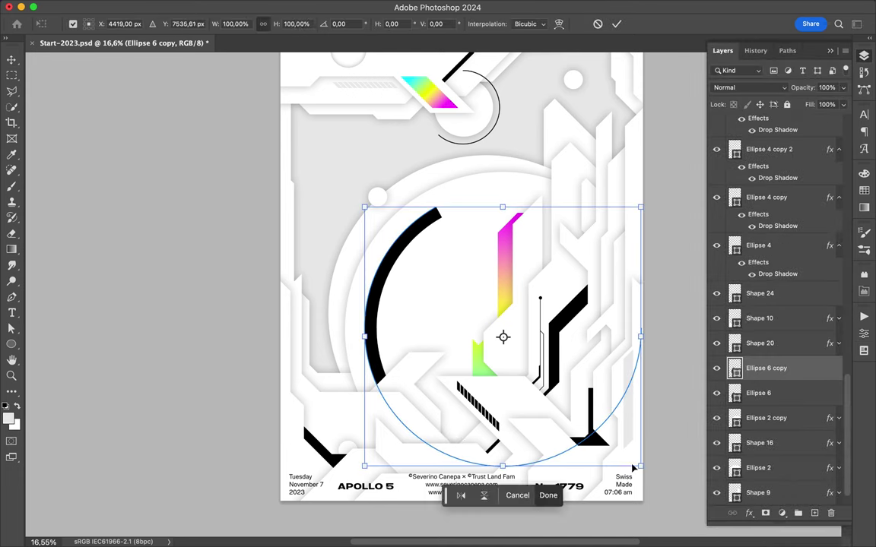
drag(619, 479, 617, 450)
drag(384, 181, 458, 148)
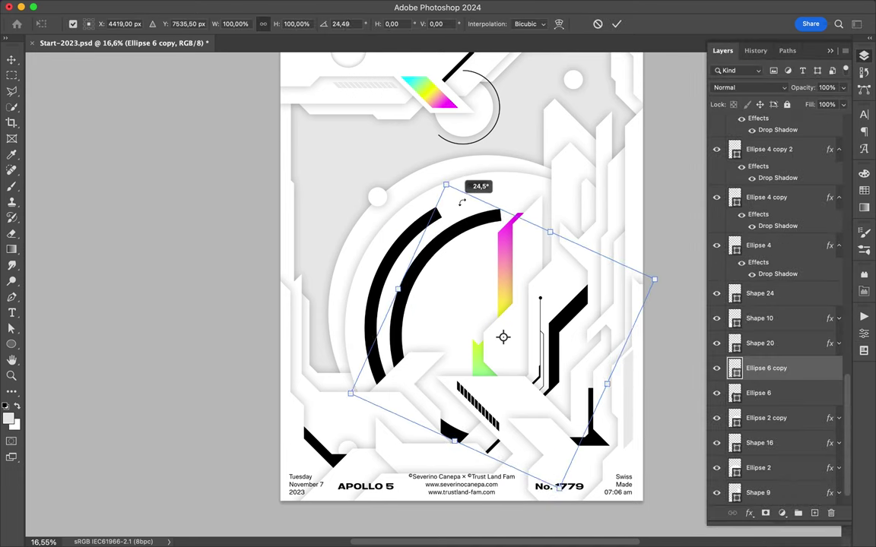
key(Return)
drag(448, 247, 443, 242)
key(a)
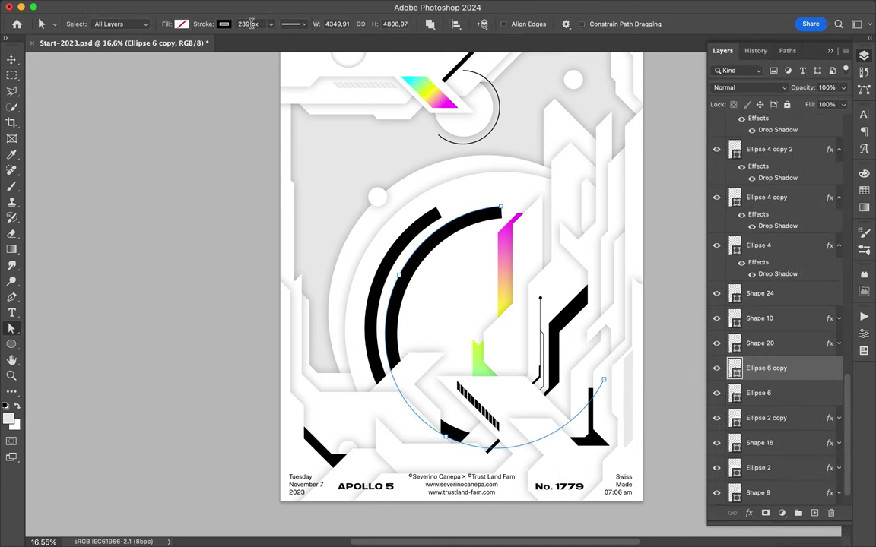
key(Return)
key(v)
drag(446, 319, 459, 221)
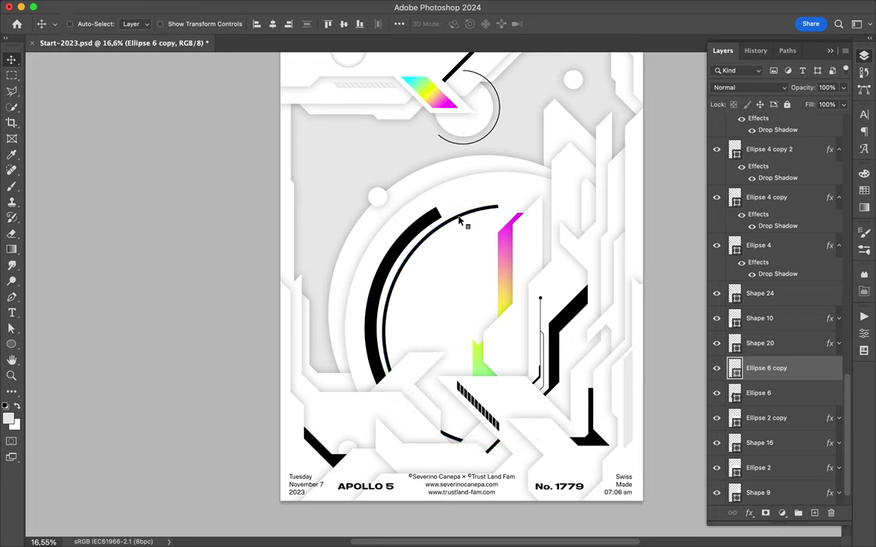
- Move both arcs together into place, attempt a 65 stroke width, and nudge the inner arc
key(alt+shift+bracketleft)
click(344, 23)
mouse_move(357, 243)
mouse_down()
mouse_move(417, 382)
mouse_move(401, 362)
mouse_up()
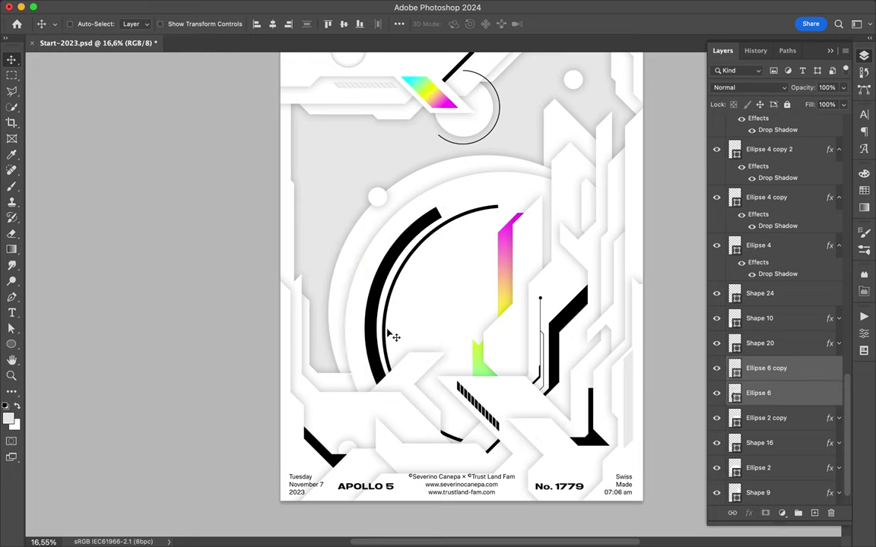
key(a)
click(256, 24)
text(65)
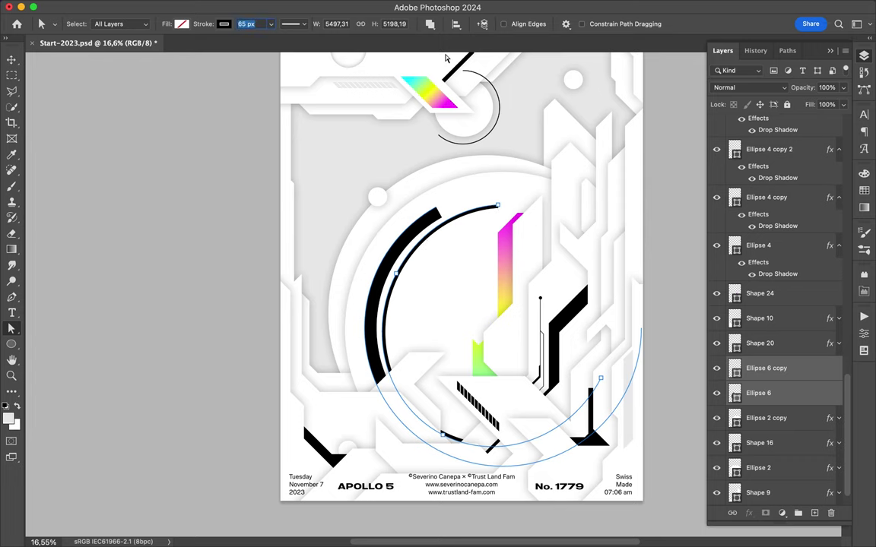
double_click(498, 216)
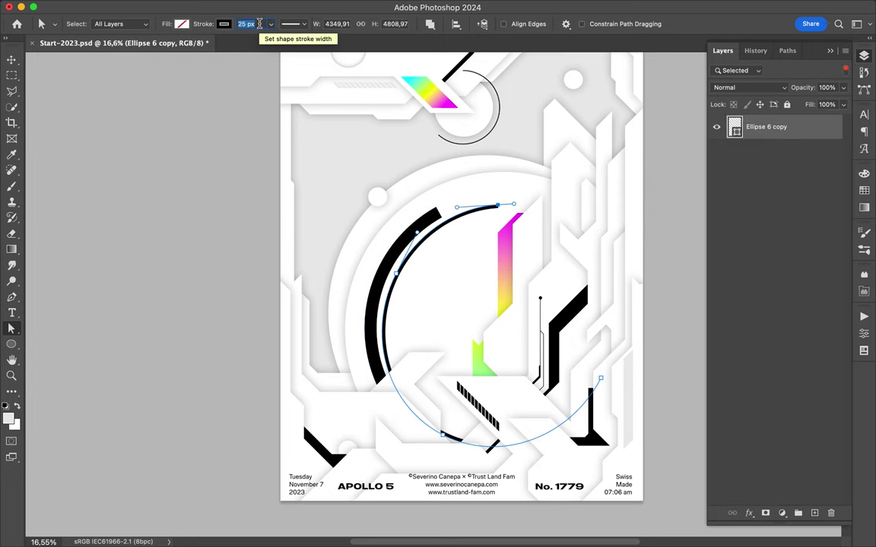
key(Return)
click(401, 215)
alt+scroll(366, 199, up, 2)
key(v)
drag(401, 227, 401, 221)
- Begin a new angular freeform shape at the poster's lower left
alt+scroll(539, 220, down, 2)
alt+scroll(408, 423, down, 2)
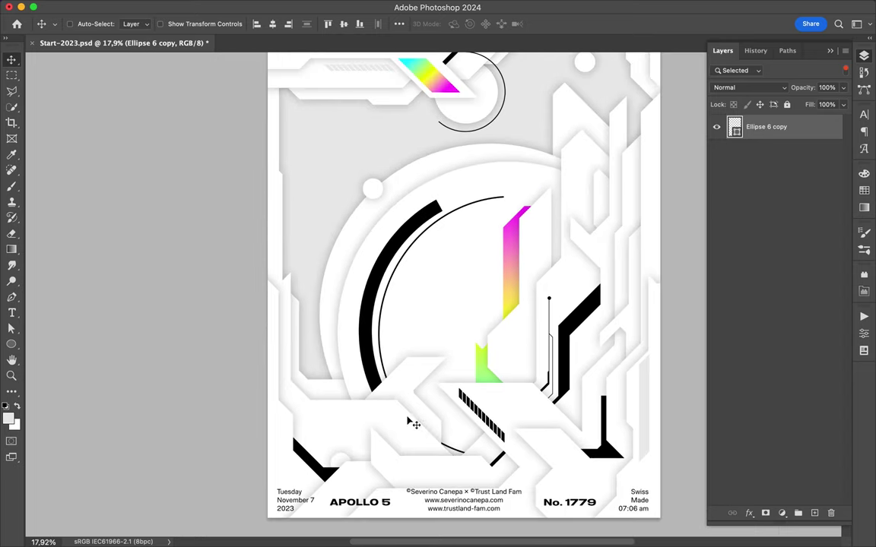
alt+scroll(408, 422, up, 1)
key(p)
click(257, 329)
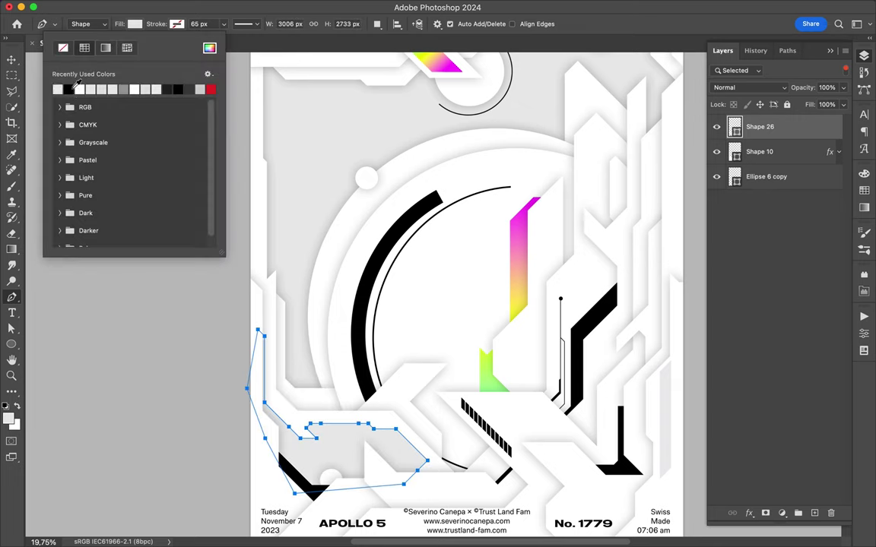
- Paste the copied Illustrator artwork and start a thin black sliver on the right side
alt+scroll(494, 319, down, 2)
alt+scroll(517, 333, up, 1)
key(v)
key(ctrl+v)
key(p)
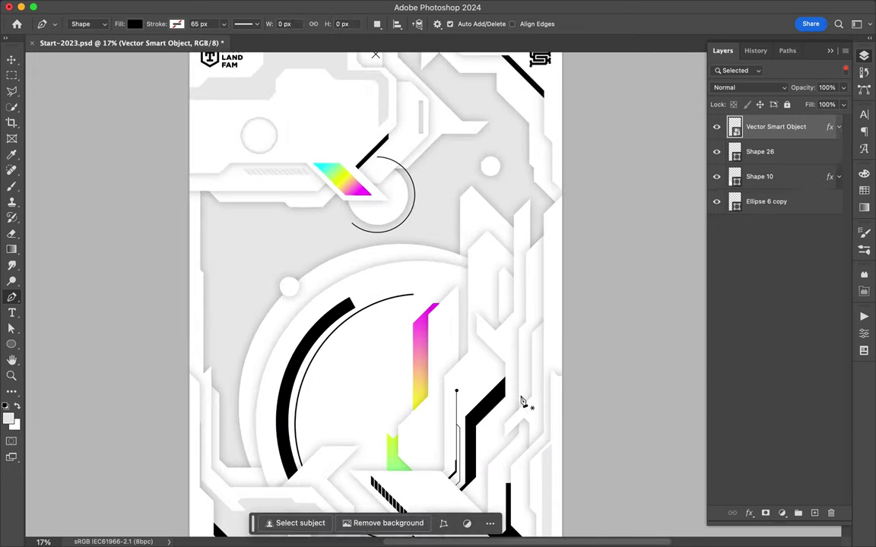
click(514, 417)
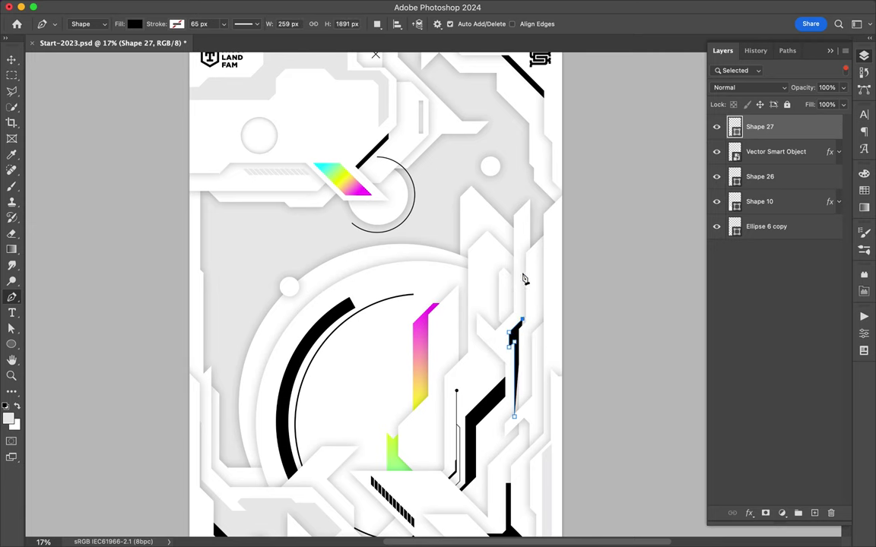
- Paste another vector element and draw a black sliver near the top beside the gradient bar
alt+scroll(539, 423, down, 3)
key(v)
key(ctrl+v)
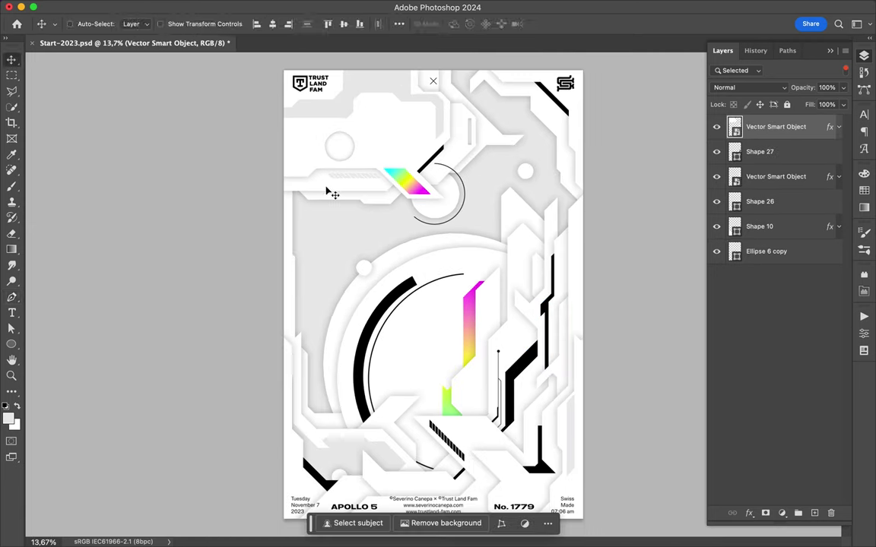
key(p)
click(292, 174)
click(325, 172)
alt+scroll(325, 172, up, 2)
click(368, 133)
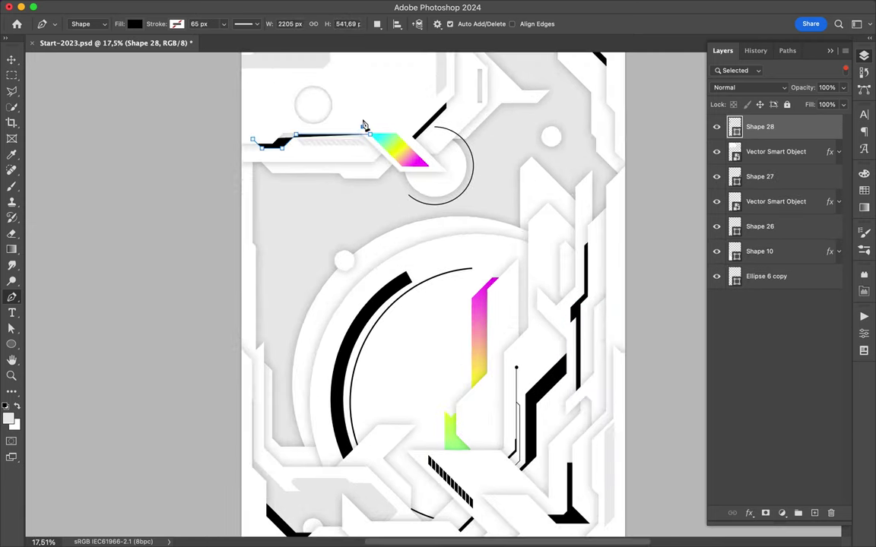
click(253, 140)
key(v)
- Draw a curved black line along the poster's right edge
scroll(327, 129, right, 5)
key(p)
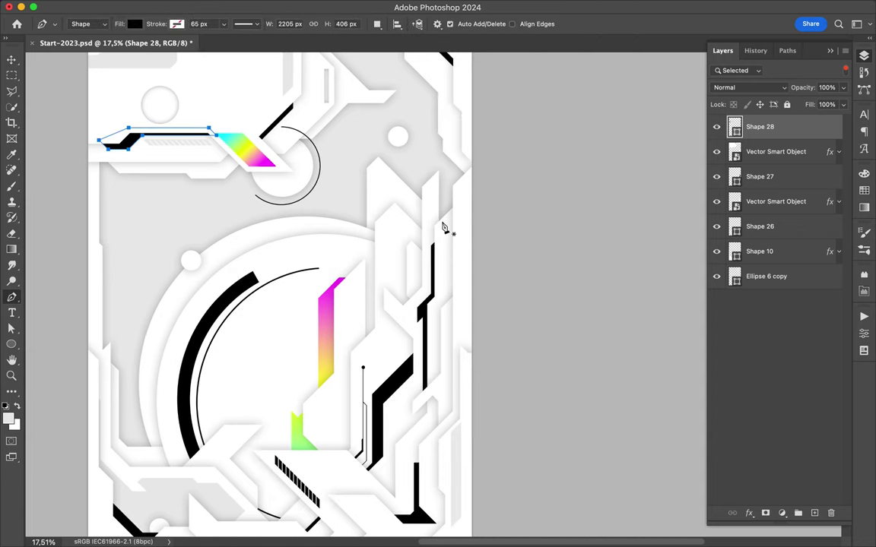
drag(446, 222, 446, 178)
key(v)
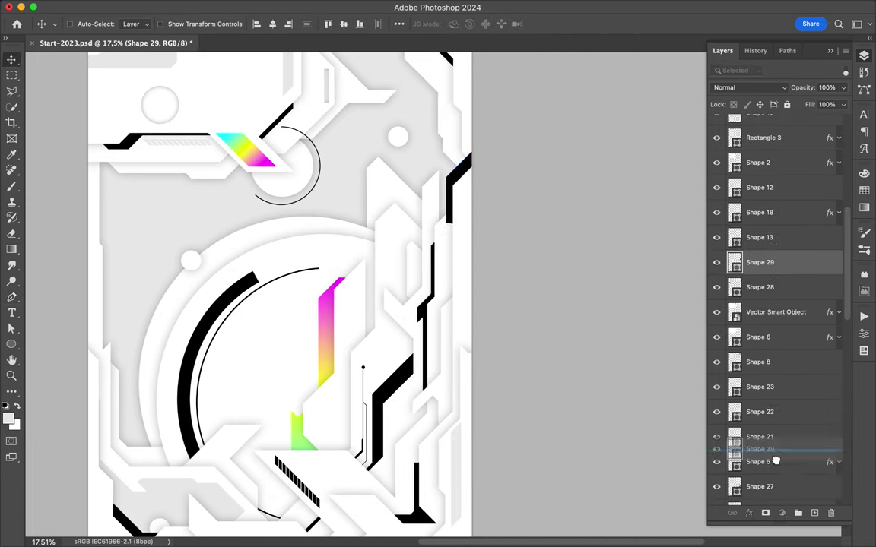
alt+scroll(520, 332, down, 1)
- Duplicate the small white circle and place copies across the poster, one lower down
ctrl+click(510, 175)
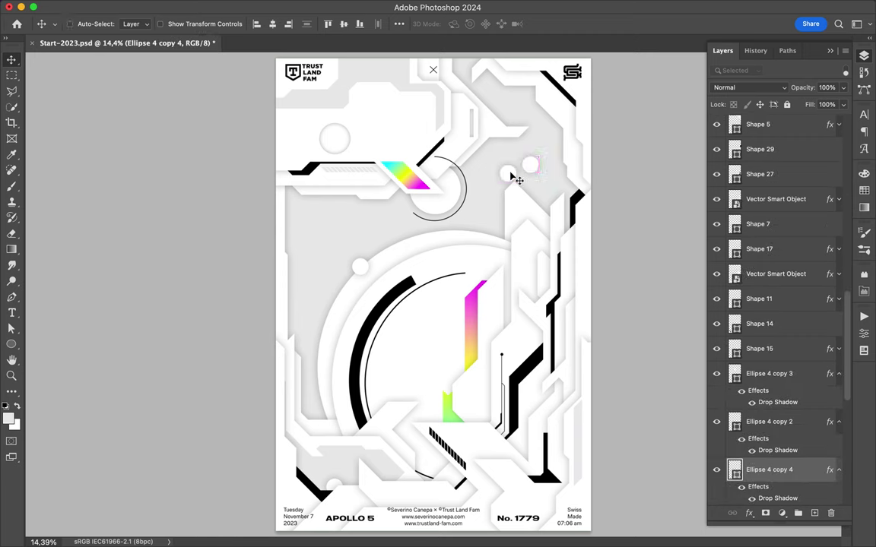
key(ctrl+t)
key(Return)
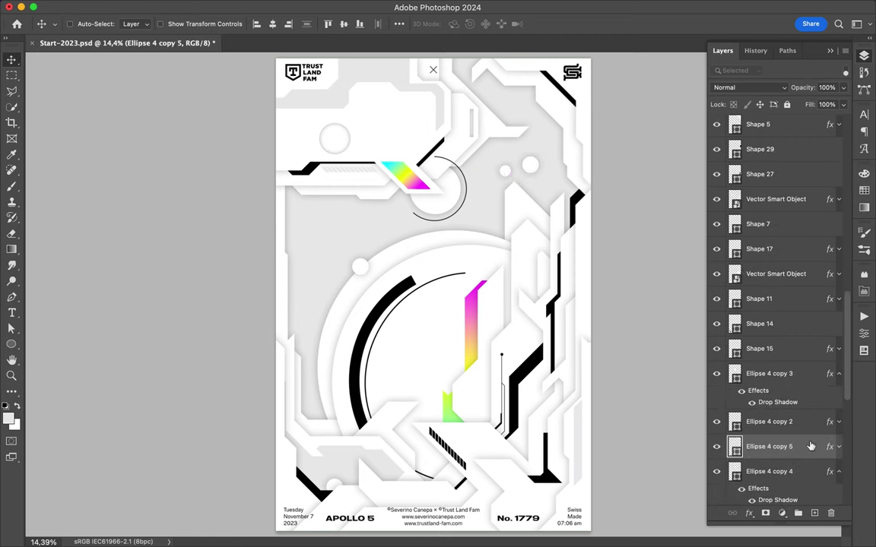
mouse_move(768, 501)
mouse_down()
mouse_move(776, 131)
mouse_move(791, 335)
mouse_move(776, 146)
mouse_up()
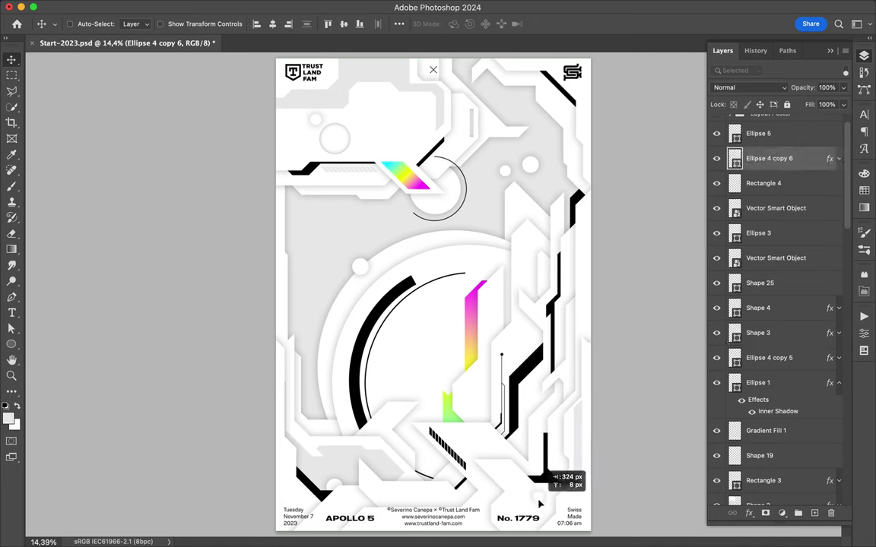
mouse_move(539, 503)
mouse_down()
mouse_move(448, 356)
mouse_move(490, 120)
mouse_move(448, 103)
mouse_move(361, 111)
mouse_move(348, 469)
mouse_up()
key(ctrl+t)
key(Return)
- Shift the top rainbow gradient up and left within its shape
scroll(530, 300, down, 2)
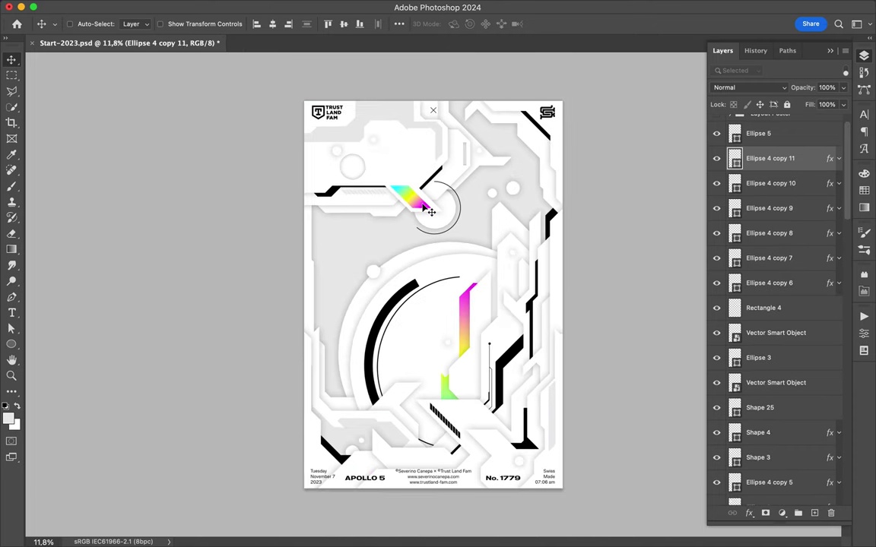
drag(431, 212, 394, 166)
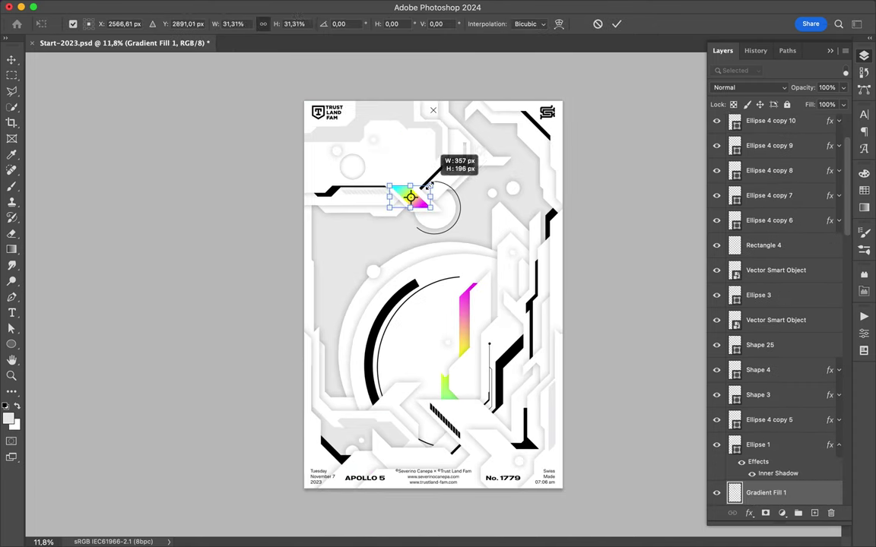
scroll(387, 164, up, 2)
- Start a black polygon above the gradient bar with its first anchors
key(p)
click(393, 145)
click(377, 159)
click(363, 160)
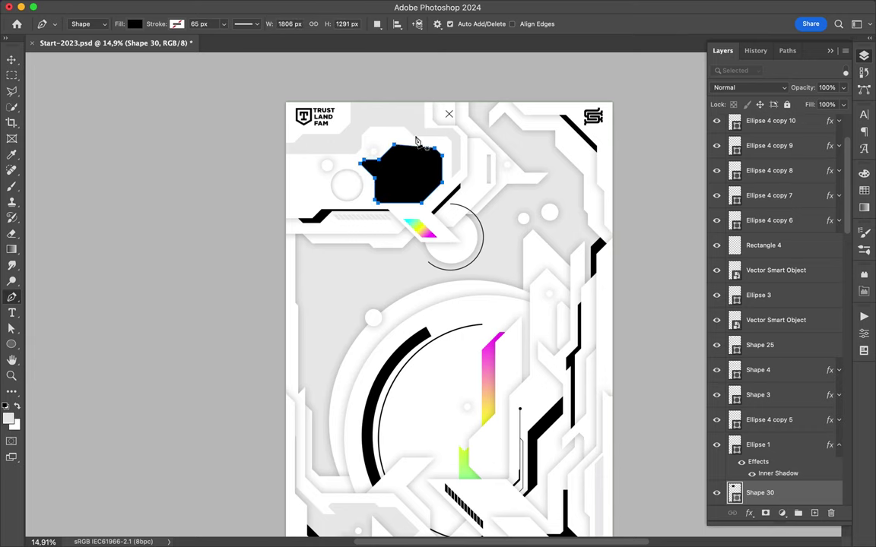
- Add anchors along the top edge of the new angular shape near the top
scroll(417, 141, up, 3)
scroll(417, 140, up, 1)
key(a)
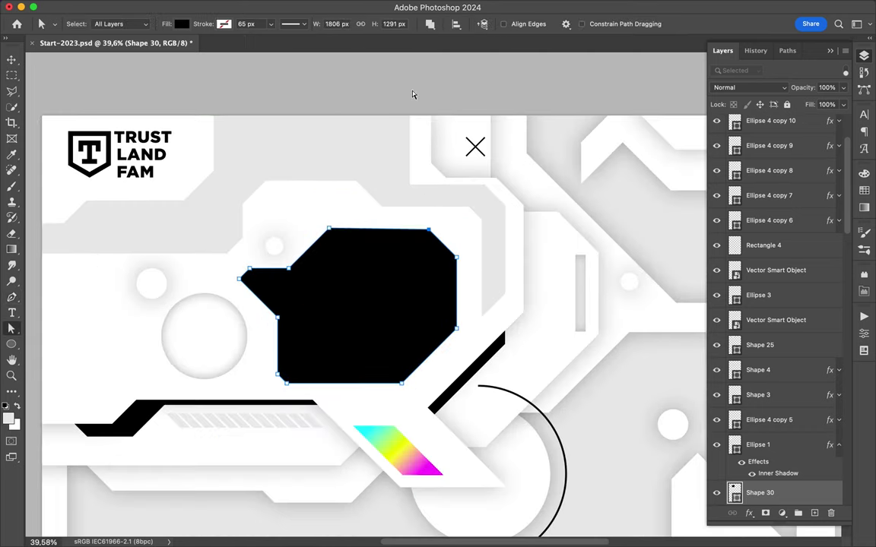
scroll(412, 94, up, 3)
key(p)
click(280, 79)
click(488, 80)
scroll(466, 88, up, 2)
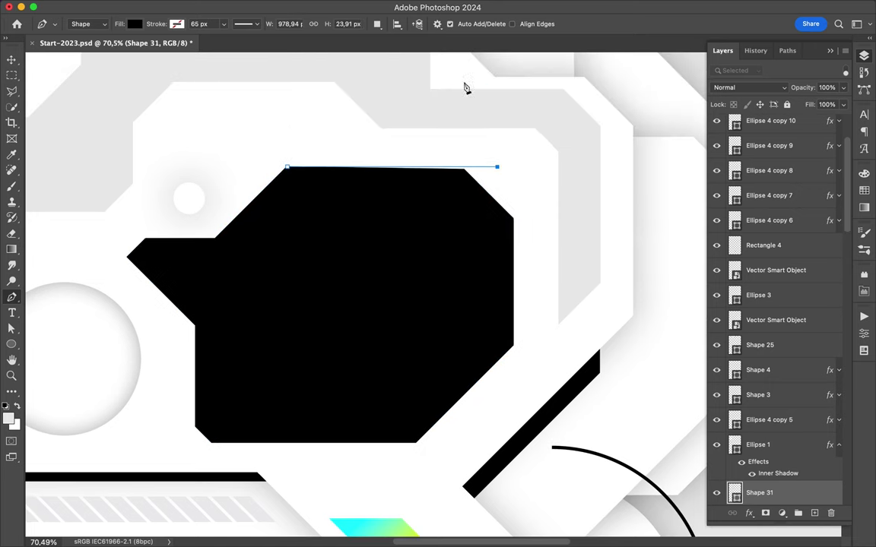
key(ctrl+z)
key(ctrl+z)
key(a)
click(465, 170)
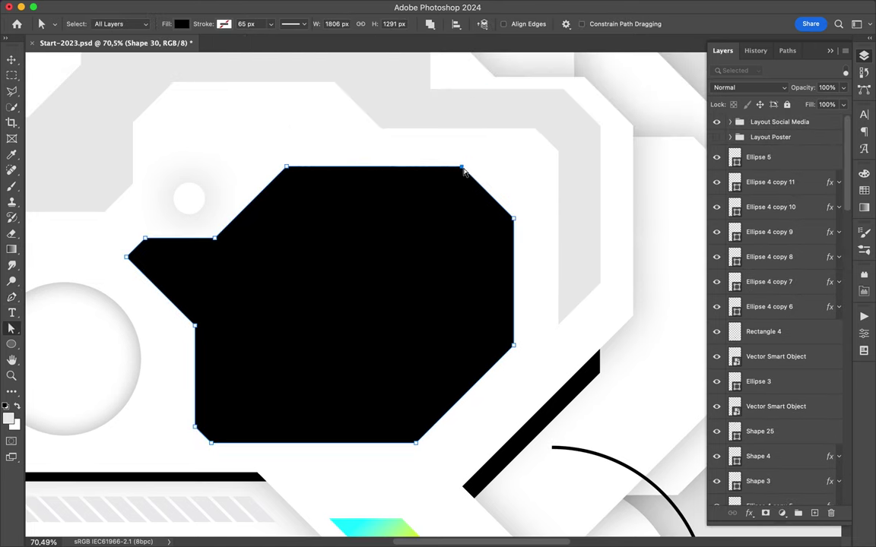
key(ctrl+shift+z)
key(ctrl+shift+z)
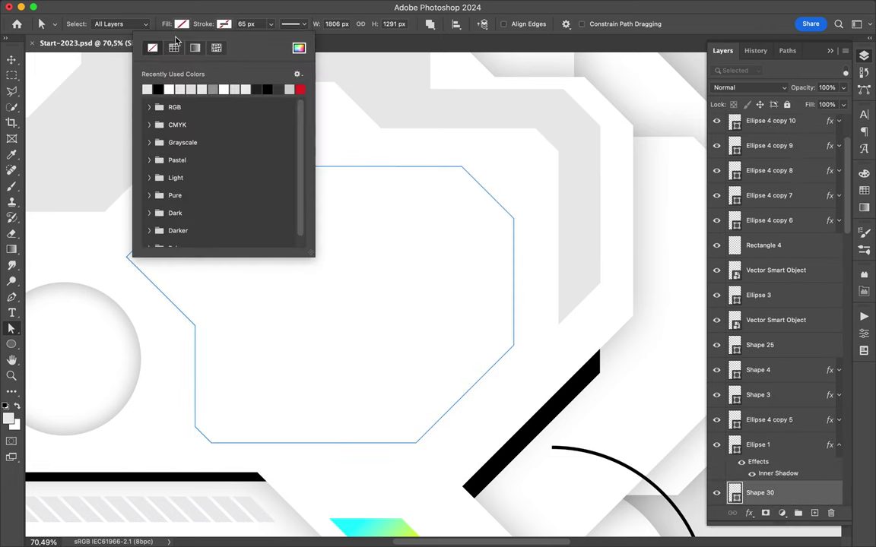
- Draw a rainbow circuit line on the poster's left side
key(p)
scroll(415, 136, down, 5)
scroll(230, 202, up, 2)
click(218, 183)
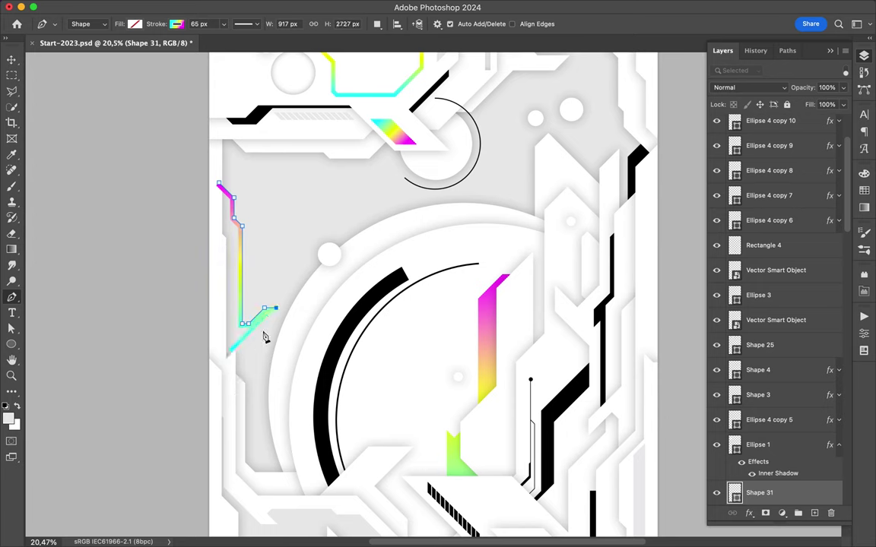
key(v)
- Move the Shape 31 line layer down to sit just above Layer 0
key(ctrl+bracketleft)
key(ctrl+bracketleft)
key(ctrl+bracketleft)
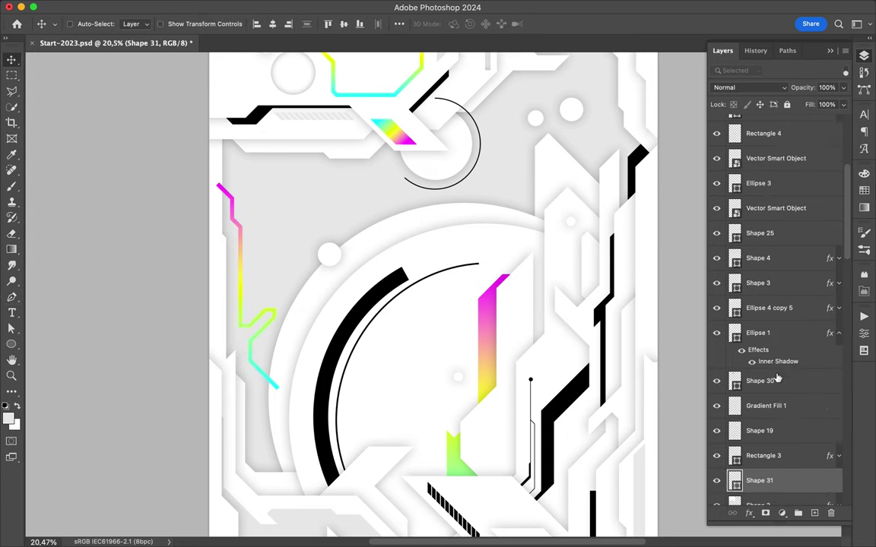
mouse_move(789, 374)
mouse_down()
mouse_move(804, 353)
mouse_move(775, 456)
mouse_move(788, 493)
mouse_move(779, 482)
mouse_up()
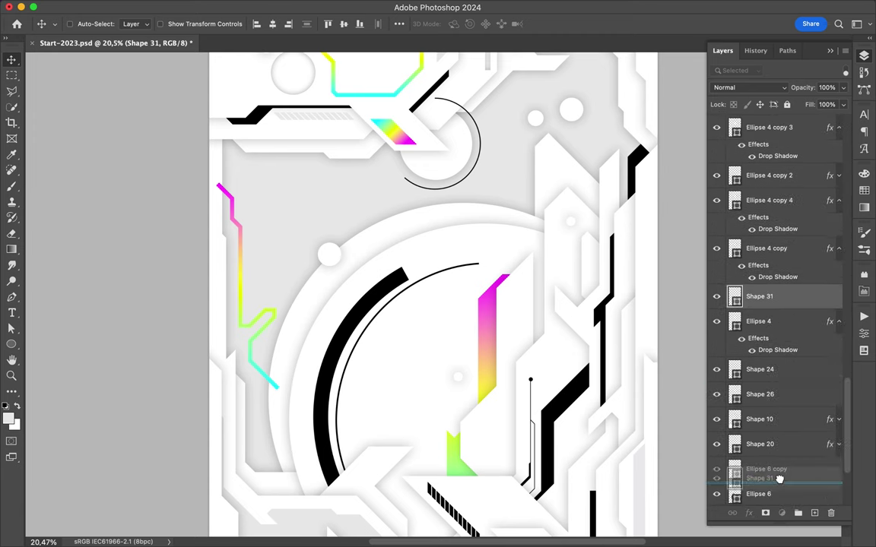
drag(779, 481, 781, 477)
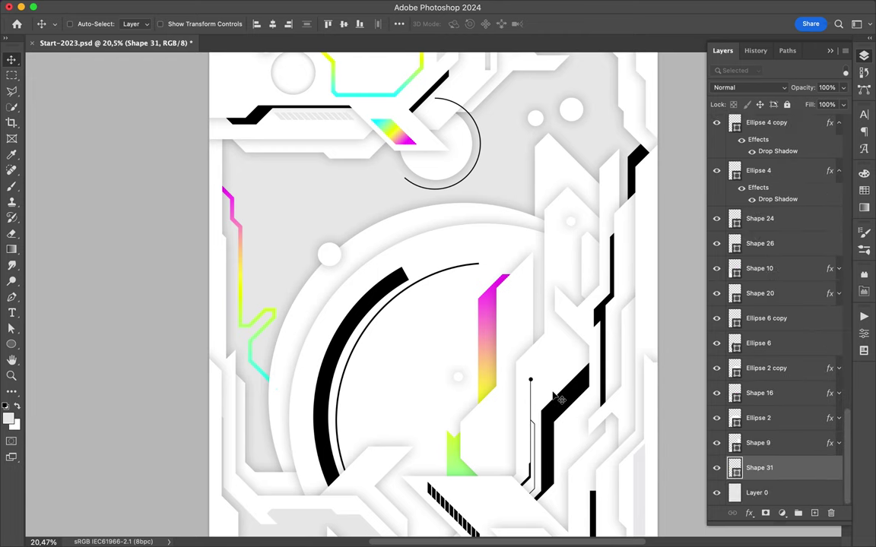
- Draw an outline path near the bottom right with a solid black 15 px stroke
scroll(559, 399, down, 5)
key(p)
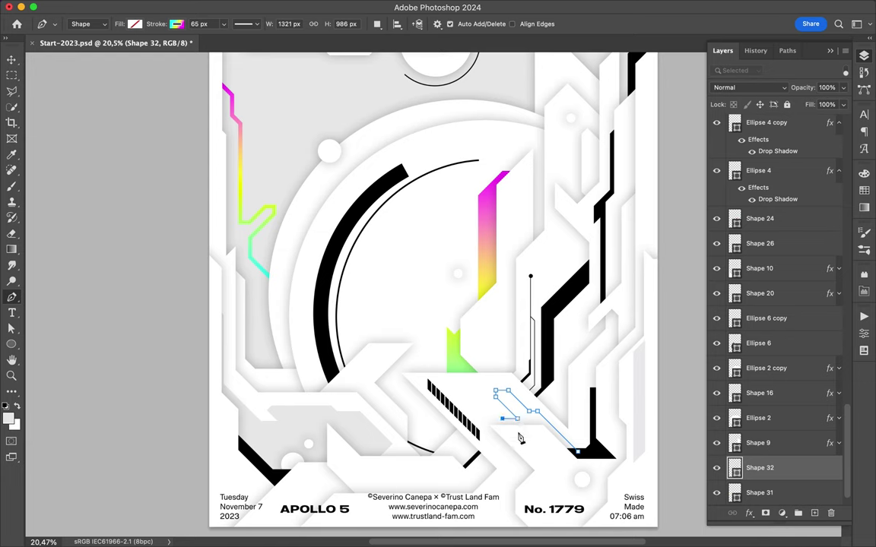
key(a)
click(224, 24)
click(160, 45)
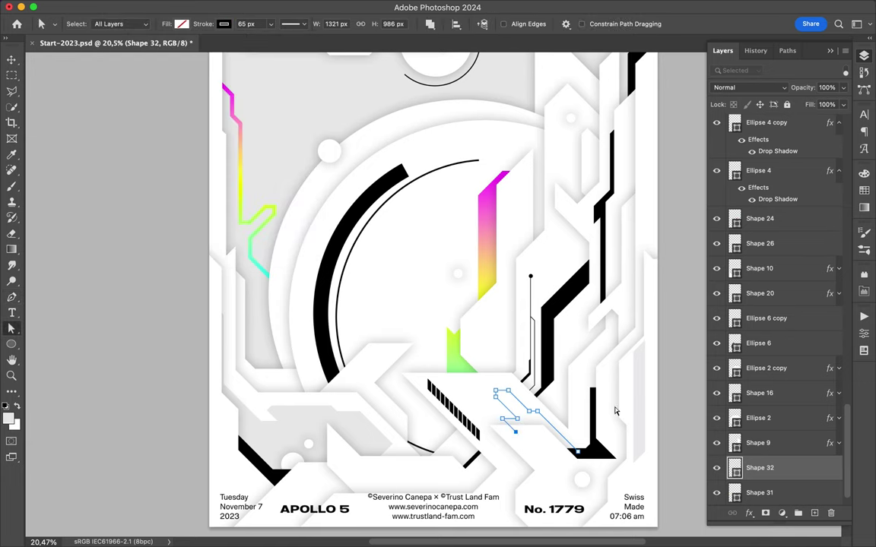
scroll(789, 448, down, 1)
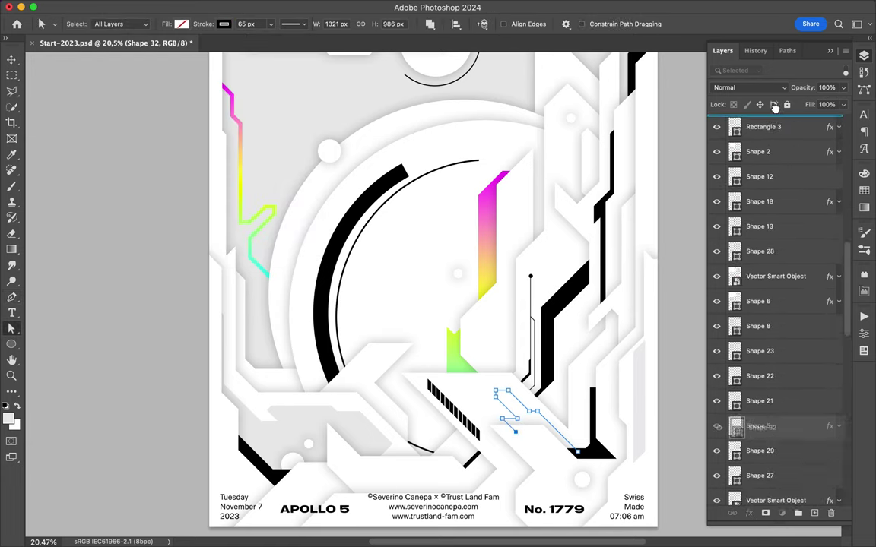
drag(789, 448, 779, 145)
text(15)
key(Return)
- Review the outline's stroke line style options, then deselect the path
scroll(492, 355, down, 1)
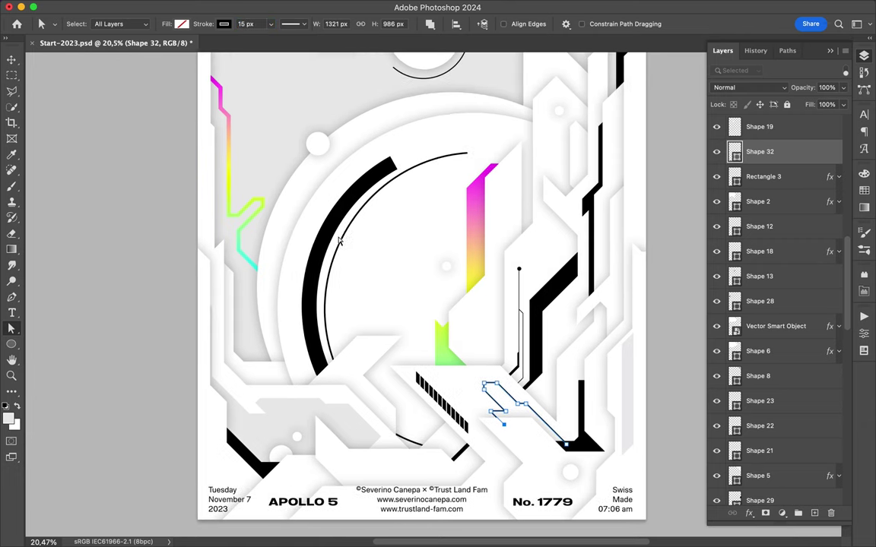
click(291, 24)
scroll(397, 386, up, 3)
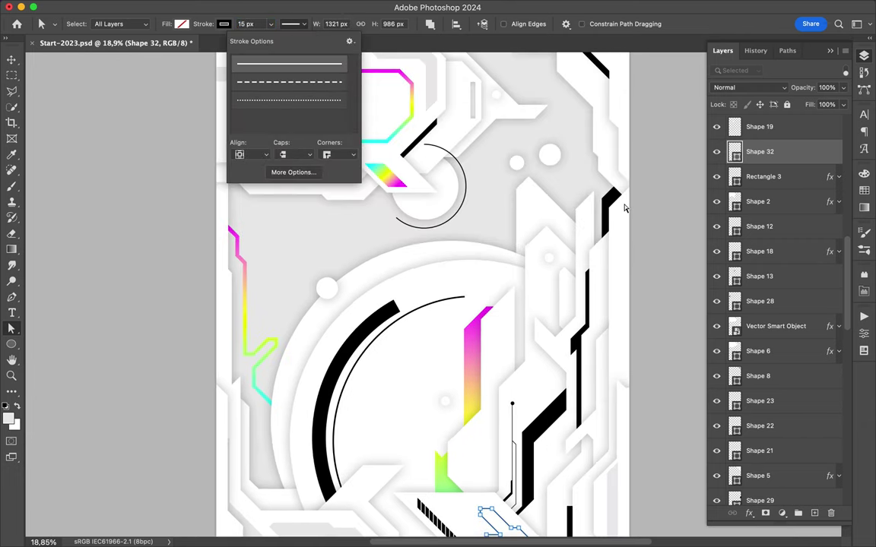
click(31, 91)
key(v)
click(401, 485)
- Draw a small angular bar beside the hatched stripes with solid black fill
key(p)
click(396, 475)
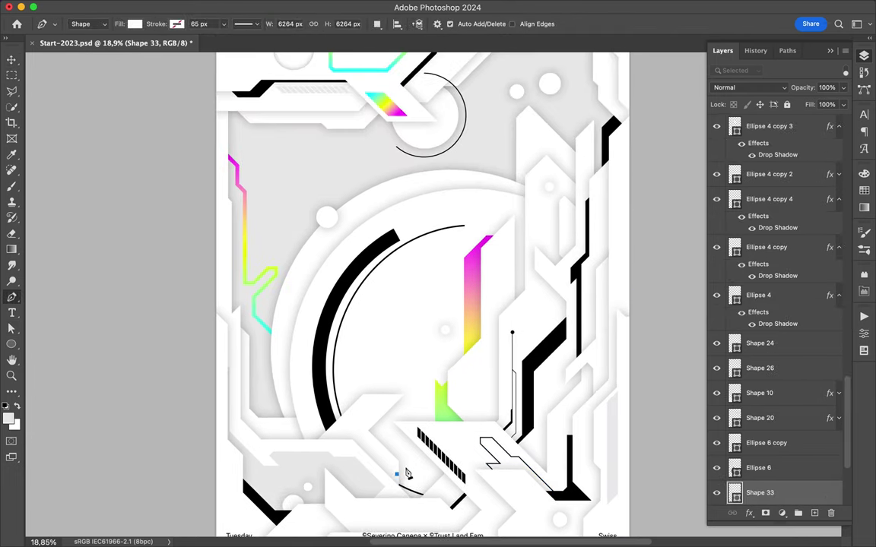
click(135, 23)
click(164, 86)
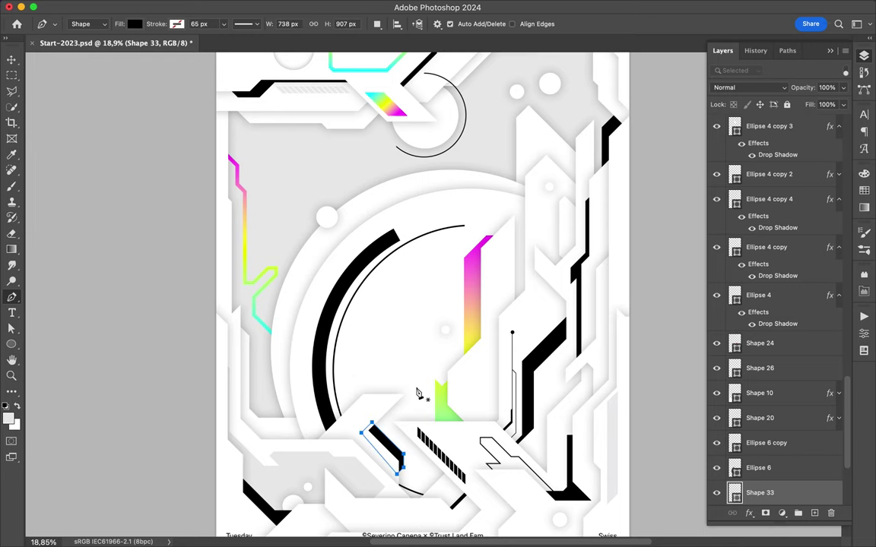
key(v)
- Fit the whole poster in view to review the finished design
scroll(386, 441, up, 2)
key(p)
key(super+0)
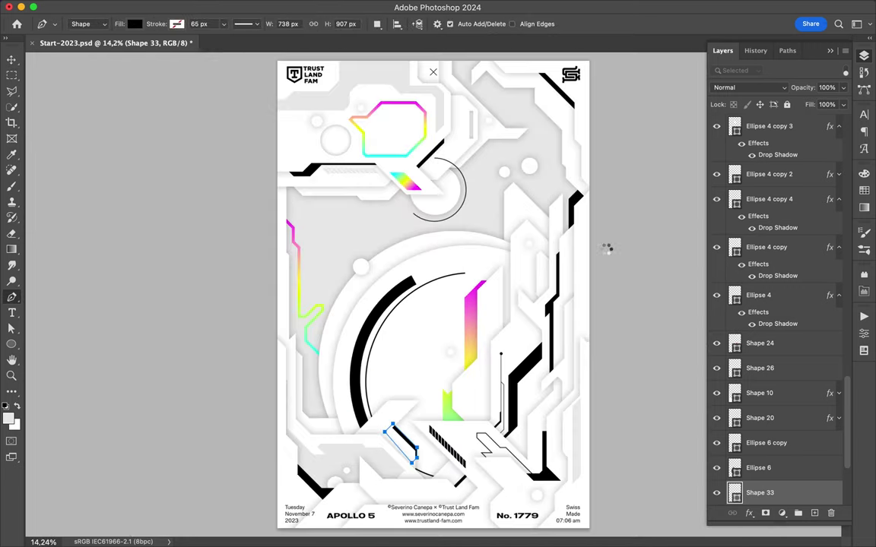
click(637, 7)
click(694, 37)
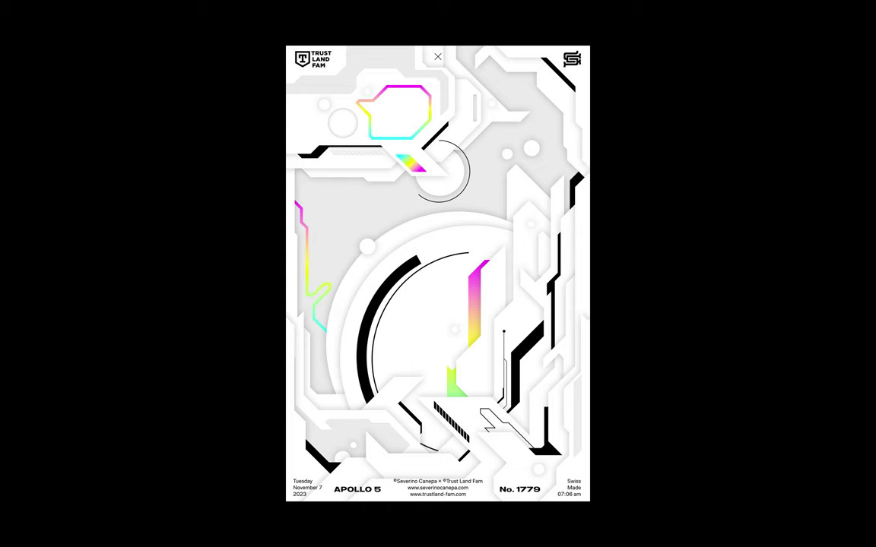